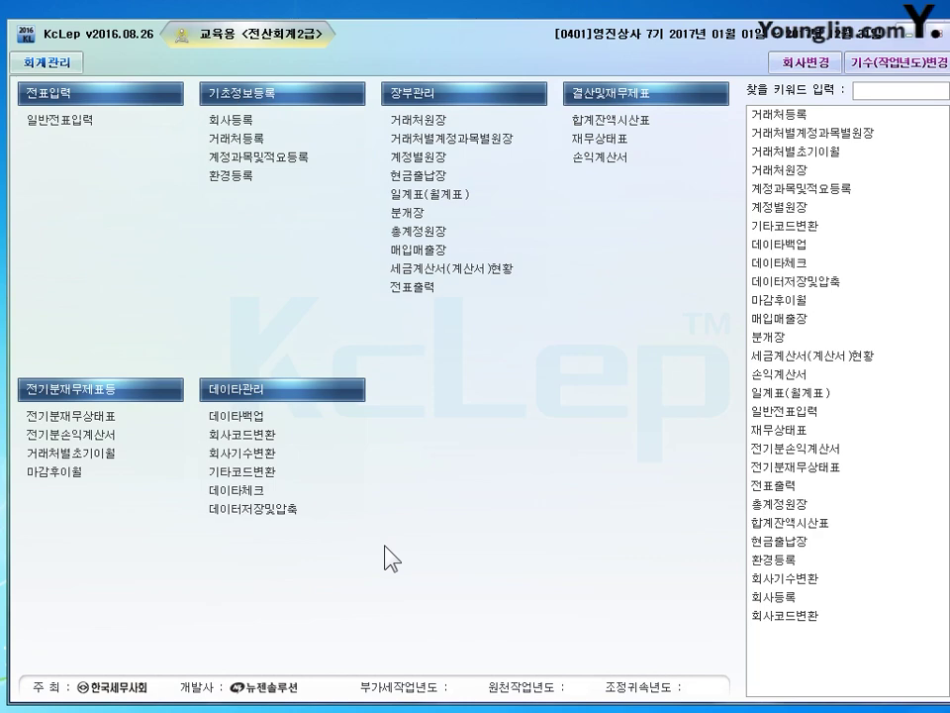
Open 거래처등록 from the 기초정보등록 section of the main menu.
{"action": "left_click", "coordinate": [237, 138]}
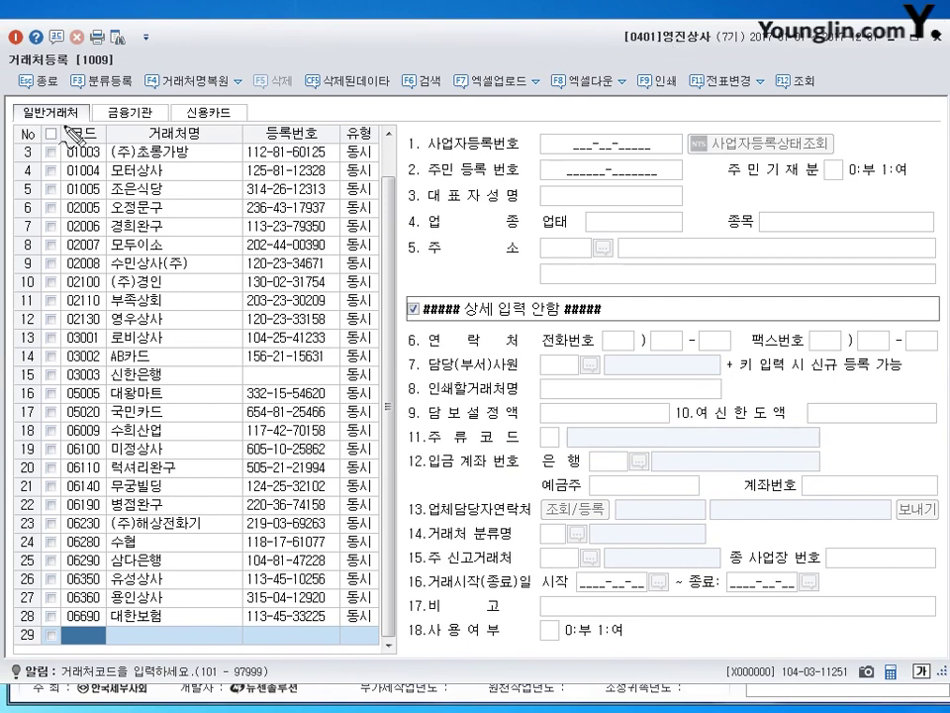
Highlight the 일반거래처 and 신용카드 categories with annotations, then clear them.
{"action": "mouse_move", "coordinate": [43, 95]}
{"action": "left_mouse_down"}
{"action": "mouse_move", "coordinate": [107, 113]}
{"action": "mouse_move", "coordinate": [115, 97]}
{"action": "left_mouse_up"}
{"action": "mouse_move", "coordinate": [212, 98]}
{"action": "left_mouse_down"}
{"action": "mouse_move", "coordinate": [193, 111]}
{"action": "mouse_move", "coordinate": [225, 127]}
{"action": "left_mouse_up"}
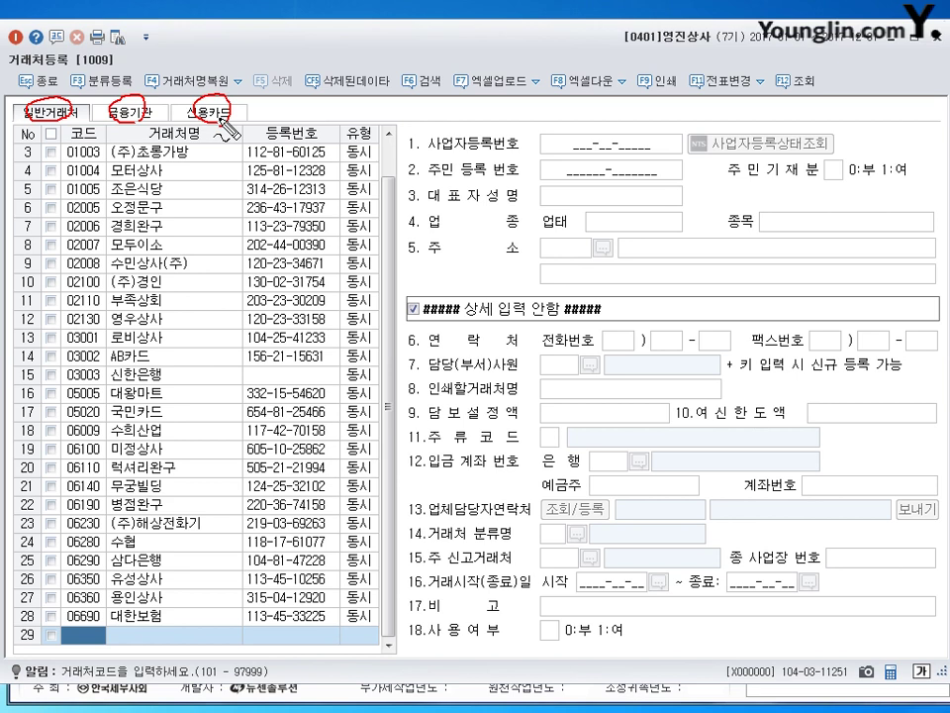
{"action": "key", "text": "Escape"}
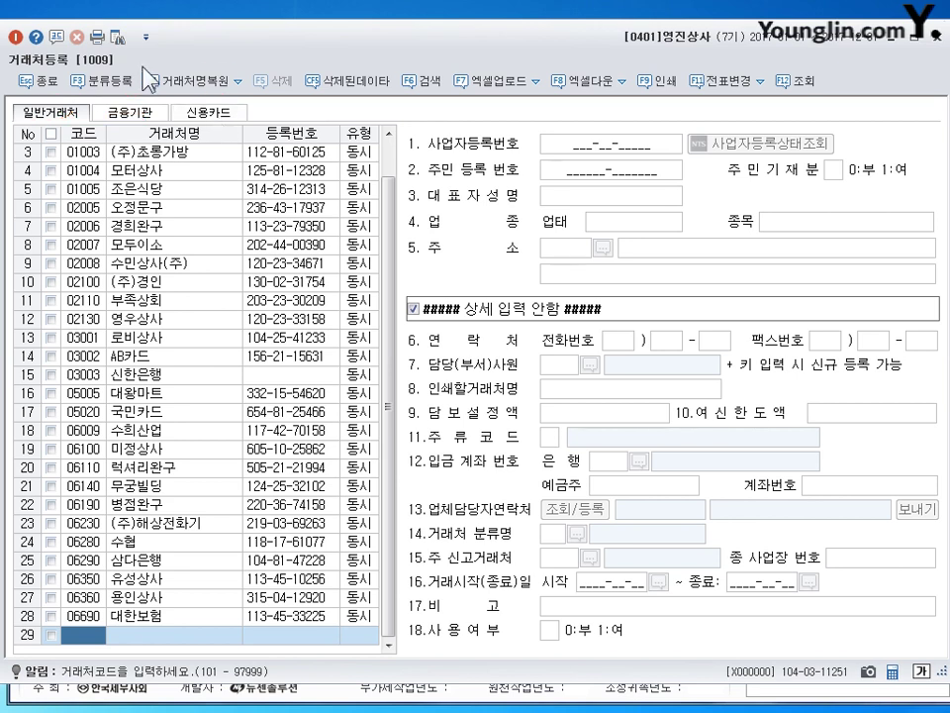
Cycle through the 금융기관, 신용카드 and 일반거래처 lists, ending on 금융기관.
{"action": "left_click", "coordinate": [130, 112]}
{"action": "left_click", "coordinate": [207, 116]}
{"action": "left_click", "coordinate": [61, 121]}
{"action": "left_click", "coordinate": [130, 112]}
{"action": "left_click", "coordinate": [210, 113]}
{"action": "left_click", "coordinate": [139, 112]}
{"action": "left_click", "coordinate": [198, 117]}
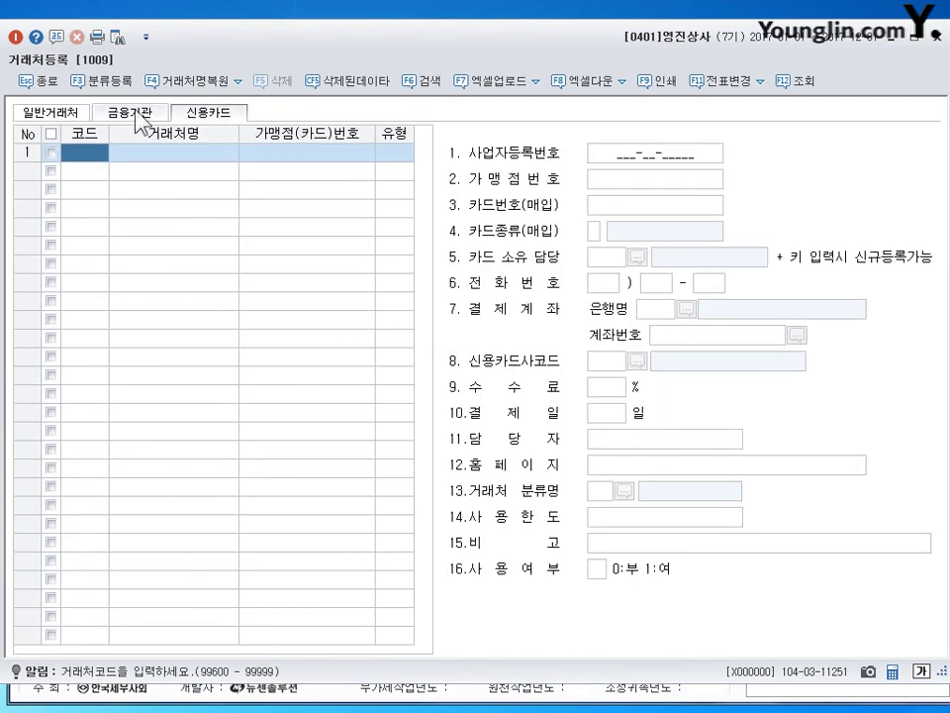
{"action": "left_click", "coordinate": [136, 113]}
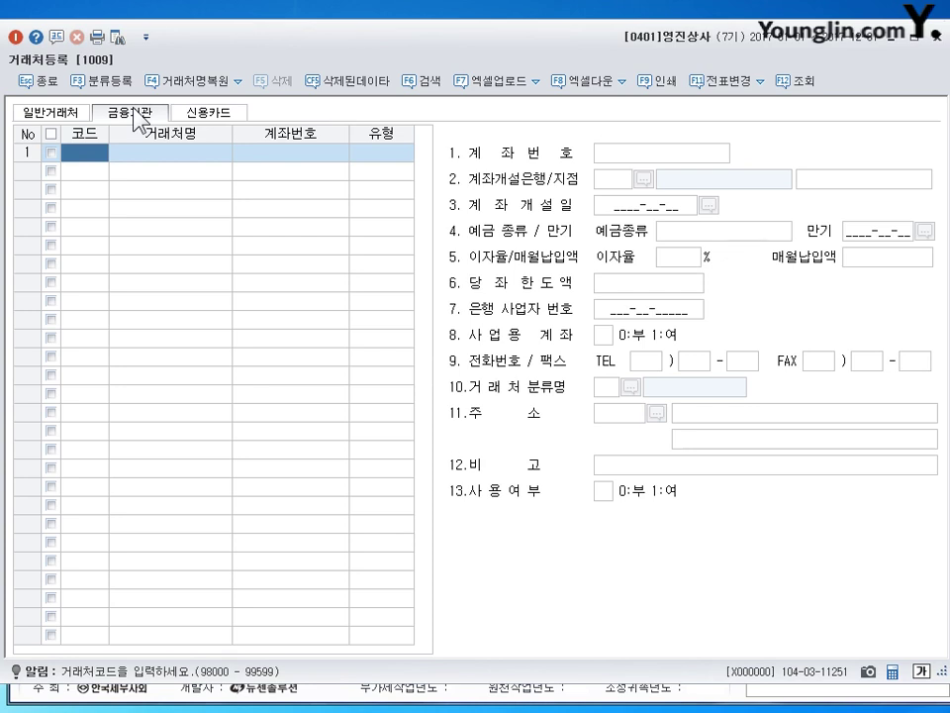
Enter bank code 98000, name 신한은행, type 1:보통예금, and move to the credit card list.
{"action": "type", "text": "98000"}
{"action": "key", "text": "Return"}
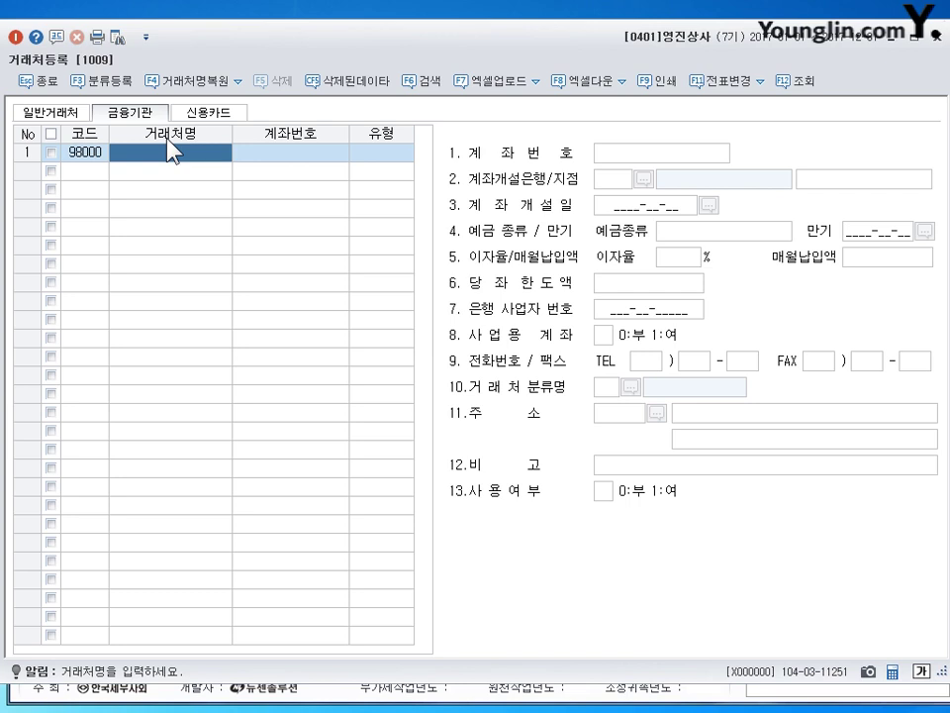
{"action": "type", "text": "신한은행"}
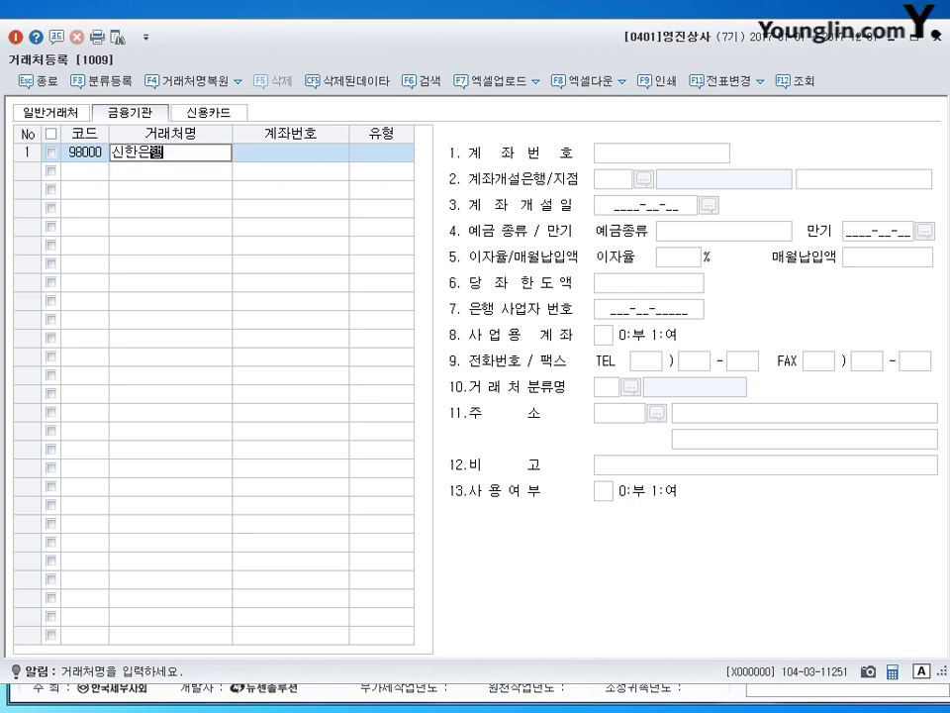
{"action": "key", "text": "Return"}
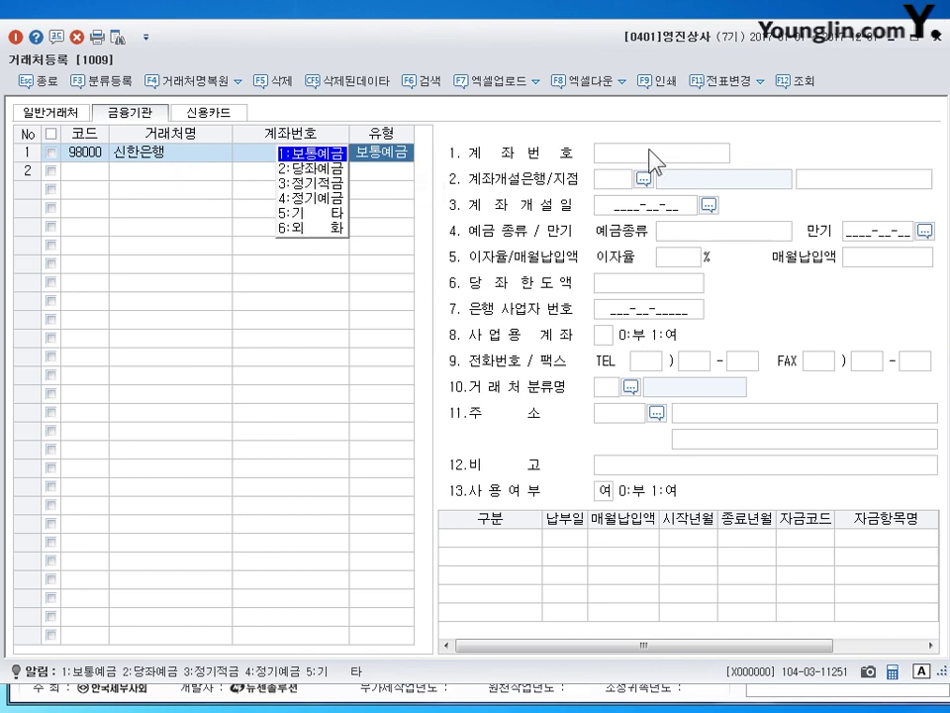
{"action": "left_click", "coordinate": [295, 156]}
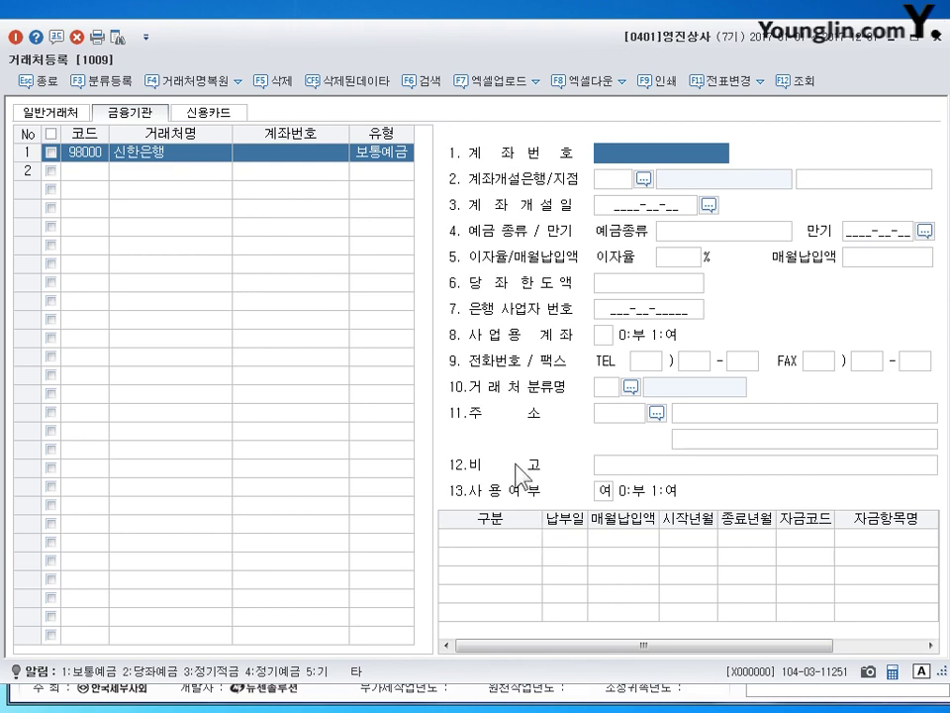
{"action": "left_click", "coordinate": [208, 112]}
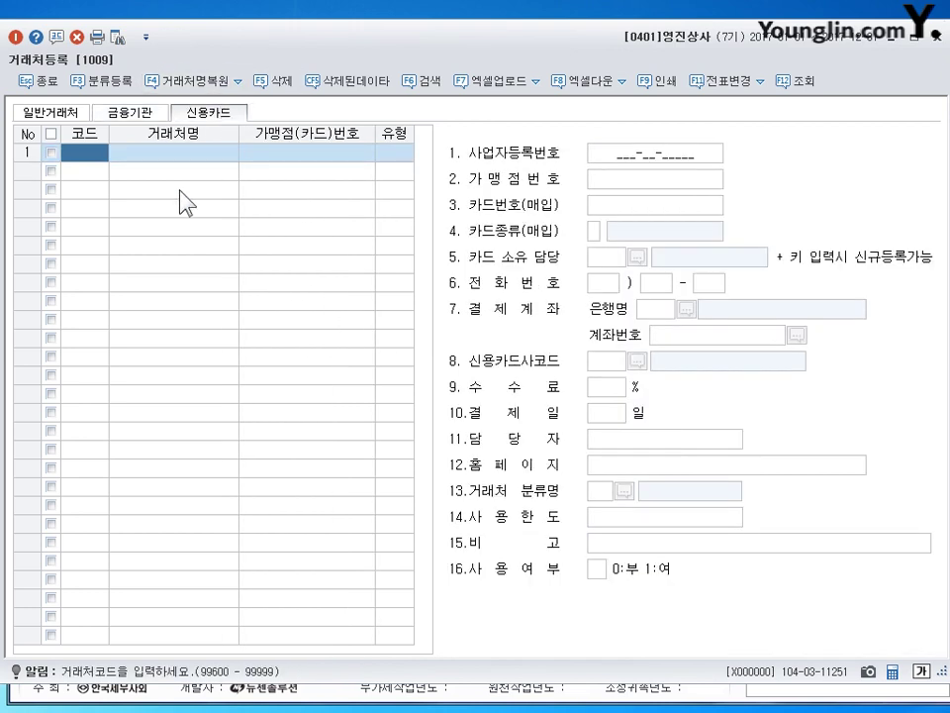
Enter code 99600 in the first credit card row and jot 매출/매입 notes beside it.
{"action": "type", "text": "99600"}
{"action": "key", "text": "Return"}
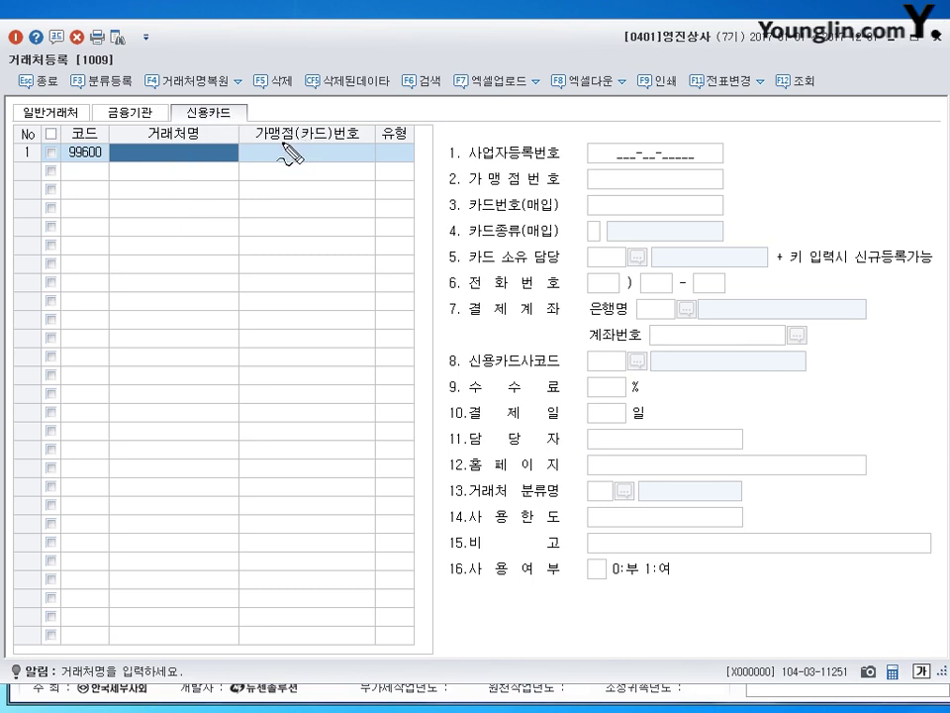
{"action": "left_click_drag", "start_coordinate": [163, 199], "coordinate": [196, 204]}
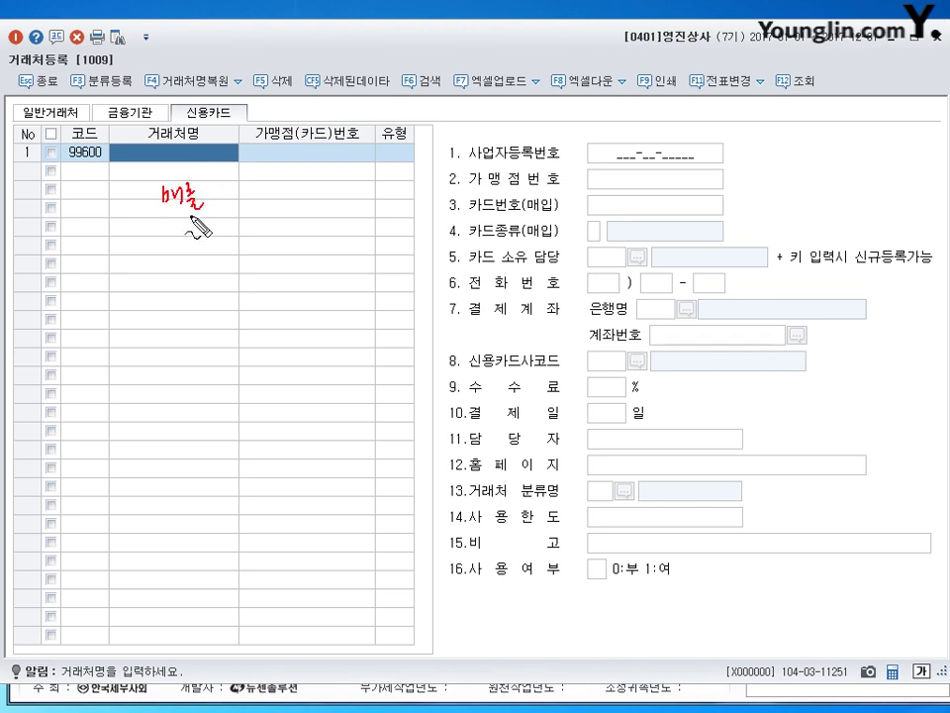
{"action": "mouse_move", "coordinate": [165, 248]}
{"action": "left_mouse_down"}
{"action": "mouse_move", "coordinate": [187, 265]}
{"action": "mouse_move", "coordinate": [152, 263]}
{"action": "left_mouse_up"}
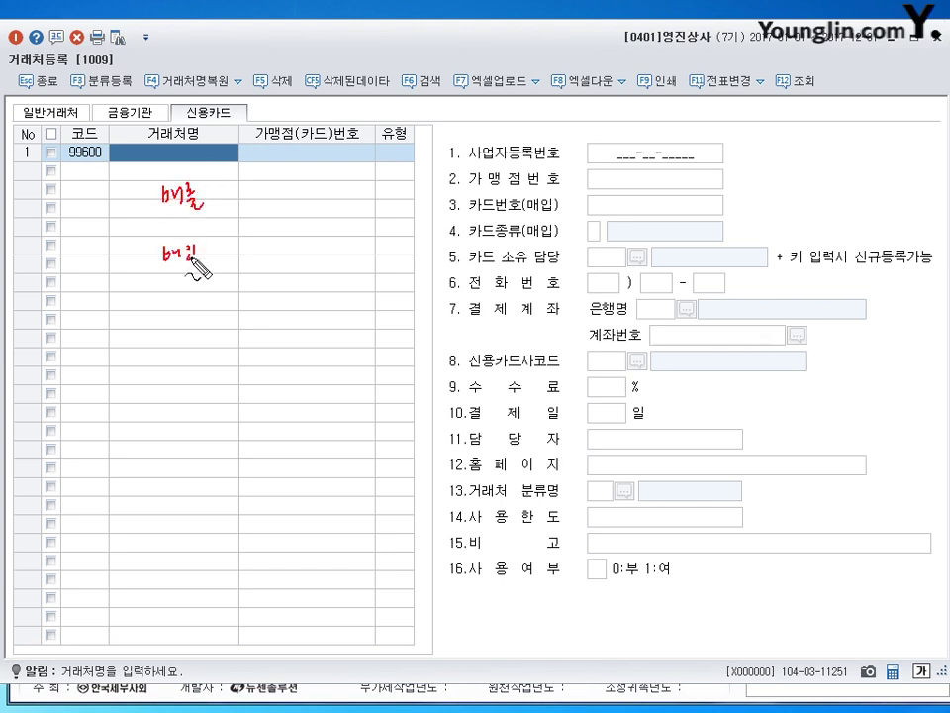
{"action": "mouse_move", "coordinate": [163, 196]}
{"action": "left_mouse_down"}
{"action": "mouse_move", "coordinate": [140, 252]}
{"action": "mouse_move", "coordinate": [156, 264]}
{"action": "left_mouse_up"}
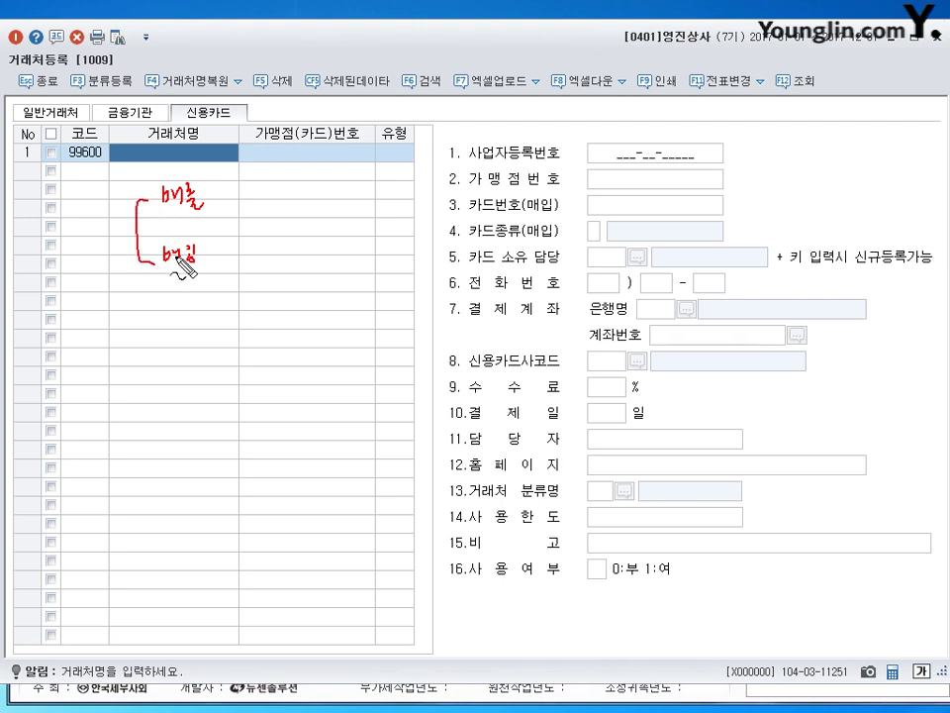
{"action": "left_click", "coordinate": [211, 195]}
{"action": "left_click", "coordinate": [211, 206]}
Annotate what 매출 and 매입 card partners mean, then clear the notes.
{"action": "mouse_move", "coordinate": [234, 198]}
{"action": "left_mouse_down"}
{"action": "mouse_move", "coordinate": [270, 210]}
{"action": "mouse_move", "coordinate": [309, 203]}
{"action": "mouse_move", "coordinate": [300, 200]}
{"action": "mouse_move", "coordinate": [306, 195]}
{"action": "mouse_move", "coordinate": [317, 211]}
{"action": "mouse_move", "coordinate": [344, 206]}
{"action": "mouse_move", "coordinate": [342, 213]}
{"action": "left_mouse_up"}
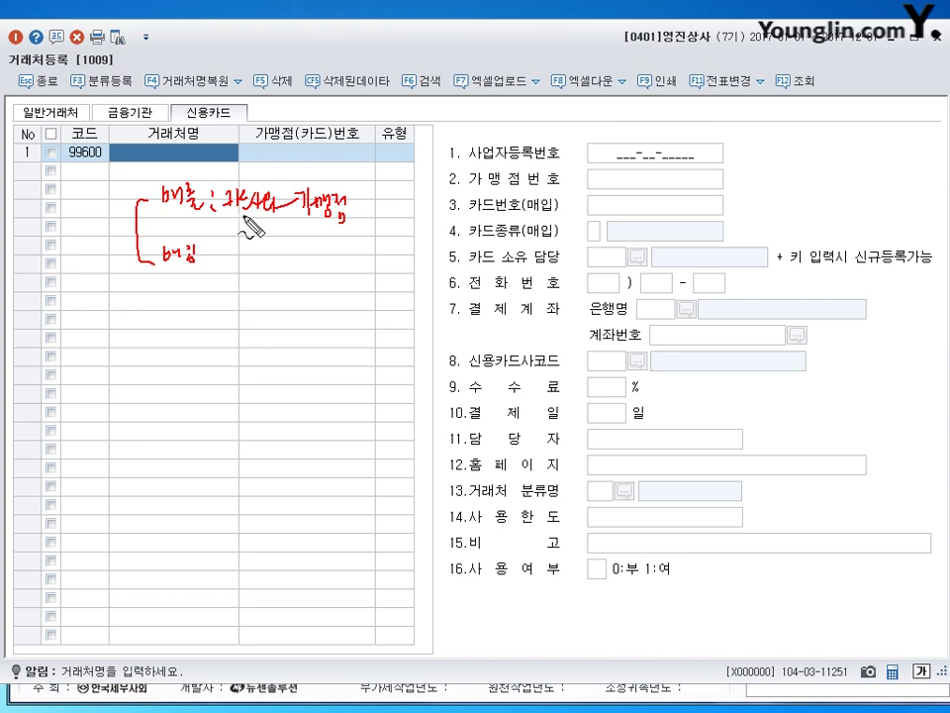
{"action": "left_click_drag", "start_coordinate": [213, 211], "coordinate": [259, 213]}
{"action": "left_click", "coordinate": [211, 255]}
{"action": "left_click", "coordinate": [210, 262]}
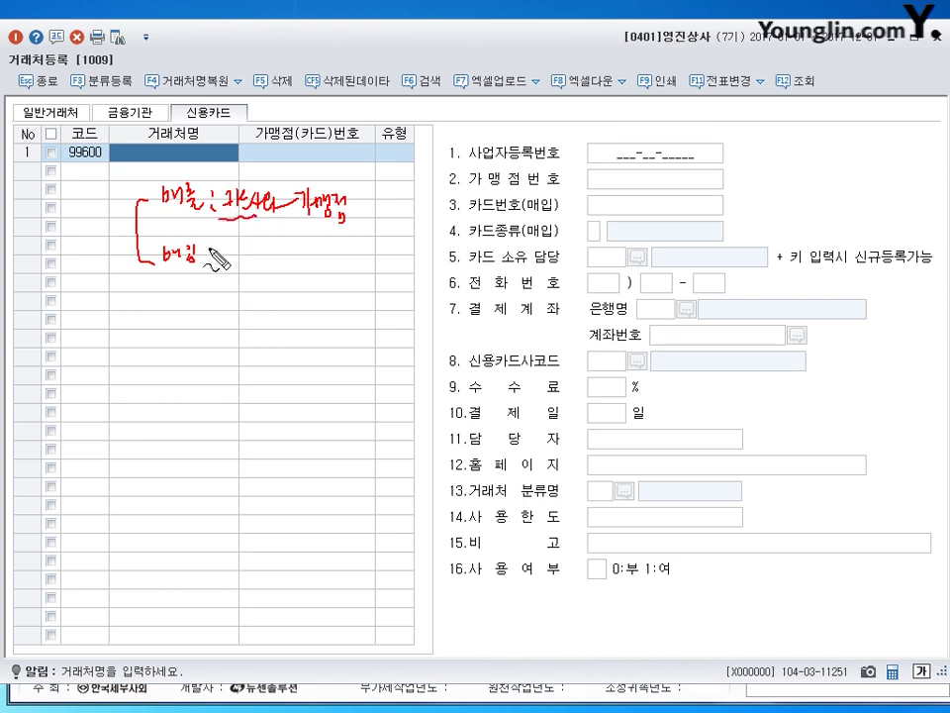
{"action": "left_click_drag", "start_coordinate": [215, 275], "coordinate": [231, 278]}
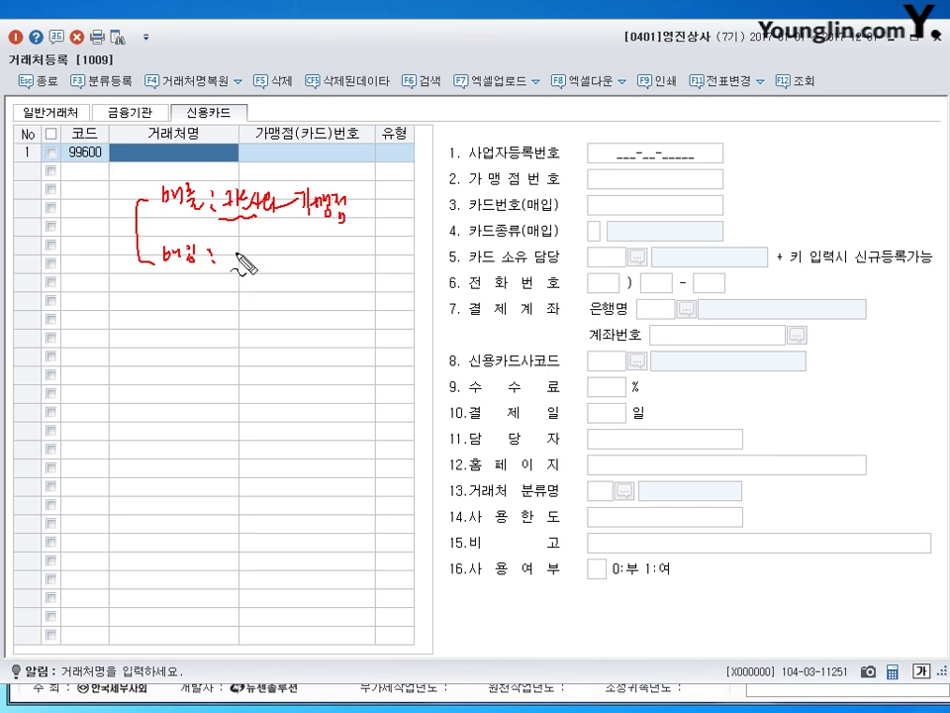
{"action": "mouse_move", "coordinate": [236, 258]}
{"action": "left_mouse_down"}
{"action": "mouse_move", "coordinate": [276, 269]}
{"action": "mouse_move", "coordinate": [284, 254]}
{"action": "mouse_move", "coordinate": [282, 263]}
{"action": "mouse_move", "coordinate": [302, 259]}
{"action": "mouse_move", "coordinate": [310, 275]}
{"action": "mouse_move", "coordinate": [332, 267]}
{"action": "mouse_move", "coordinate": [340, 282]}
{"action": "mouse_move", "coordinate": [348, 267]}
{"action": "left_mouse_up"}
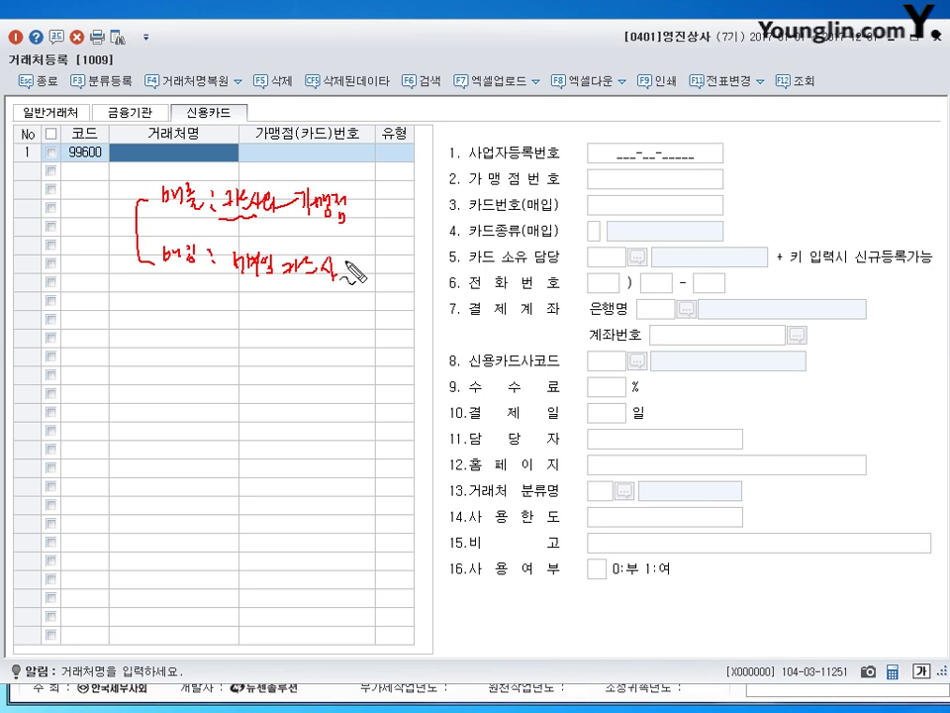
{"action": "key", "text": "Escape"}
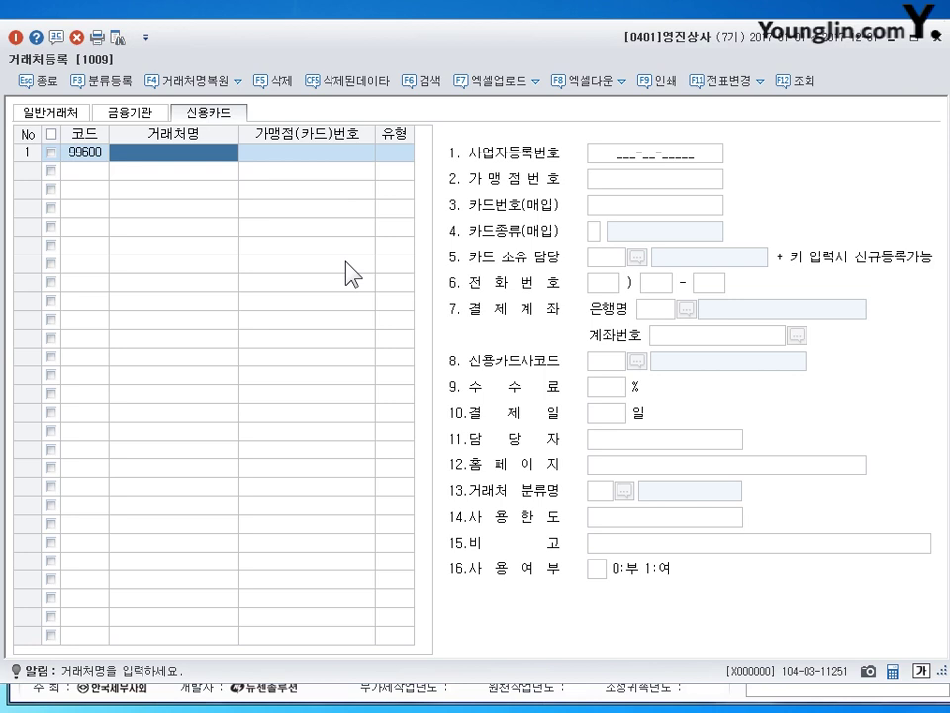
Name credit card partner 99600 as 신한카드.
{"action": "left_click", "coordinate": [191, 152]}
{"action": "type", "text": "신한카드"}
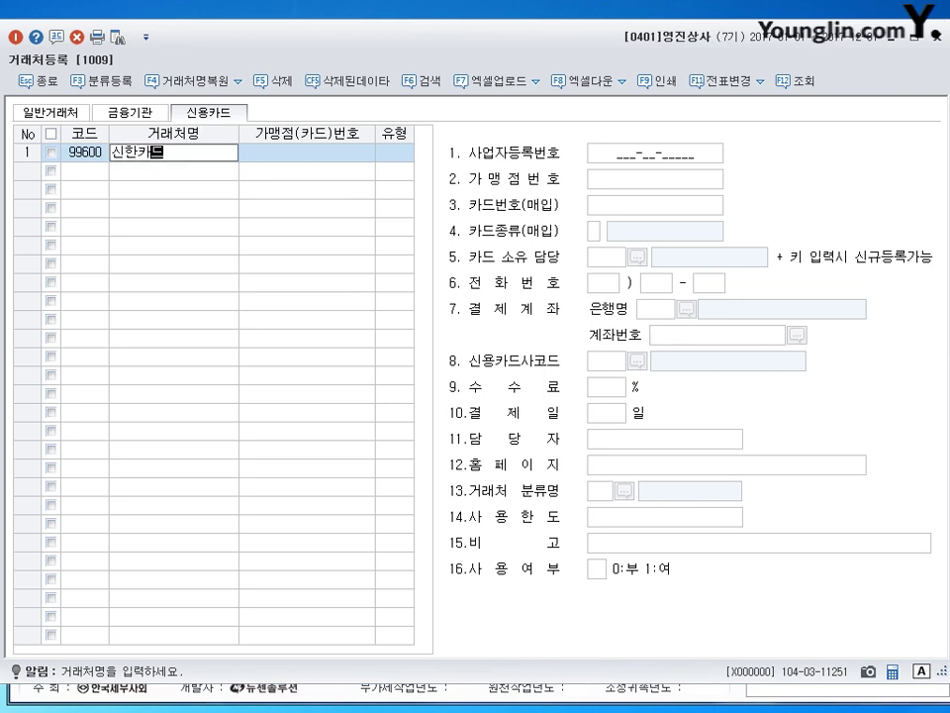
{"action": "key", "text": "Return"}
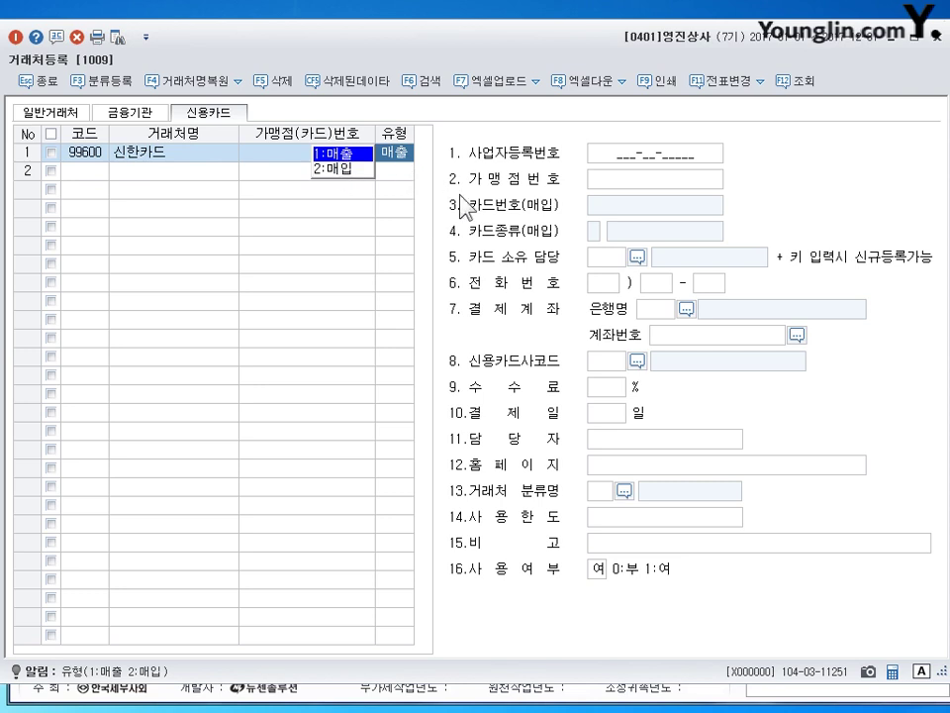
Set 신한카드's card type to 2:매입, looking over its merchant and card number fields.
{"action": "left_click", "coordinate": [661, 181]}
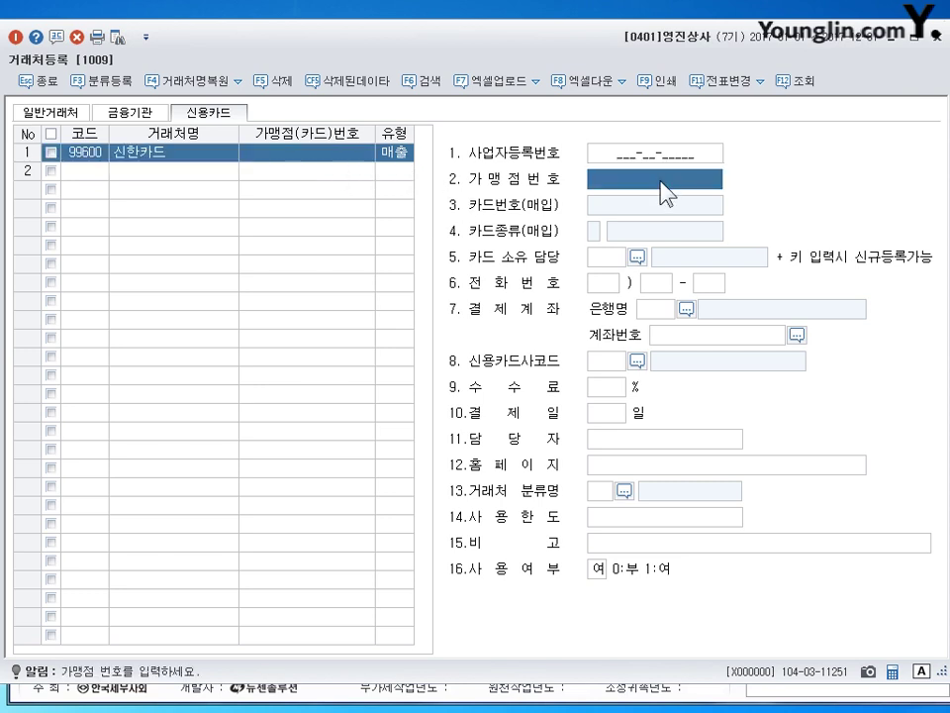
{"action": "left_click", "coordinate": [401, 156]}
{"action": "left_click", "coordinate": [343, 169]}
{"action": "left_click", "coordinate": [615, 204]}
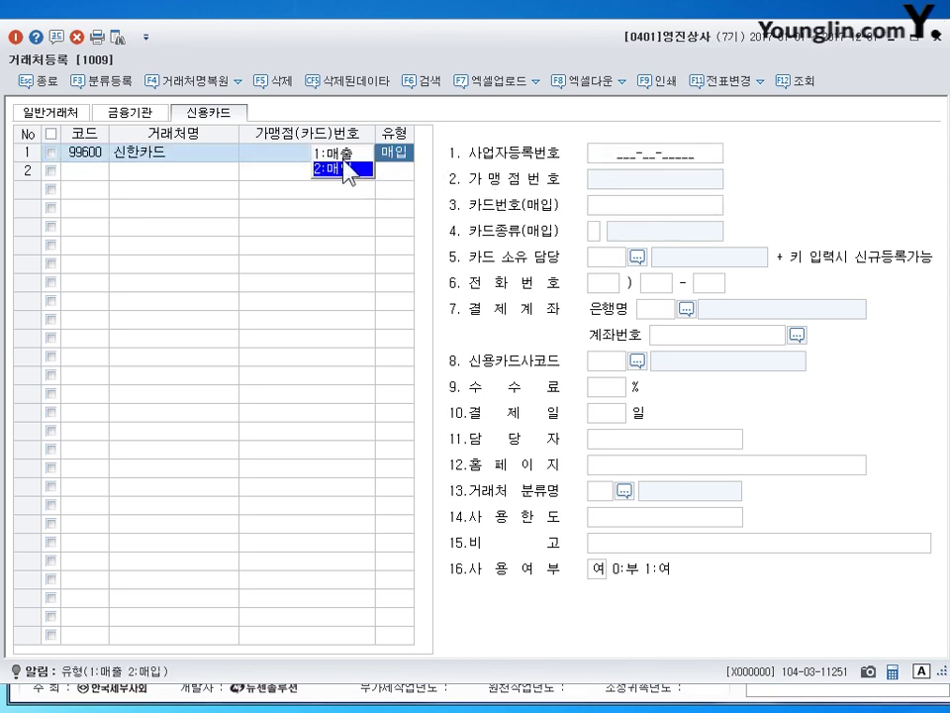
{"action": "left_click", "coordinate": [352, 153]}
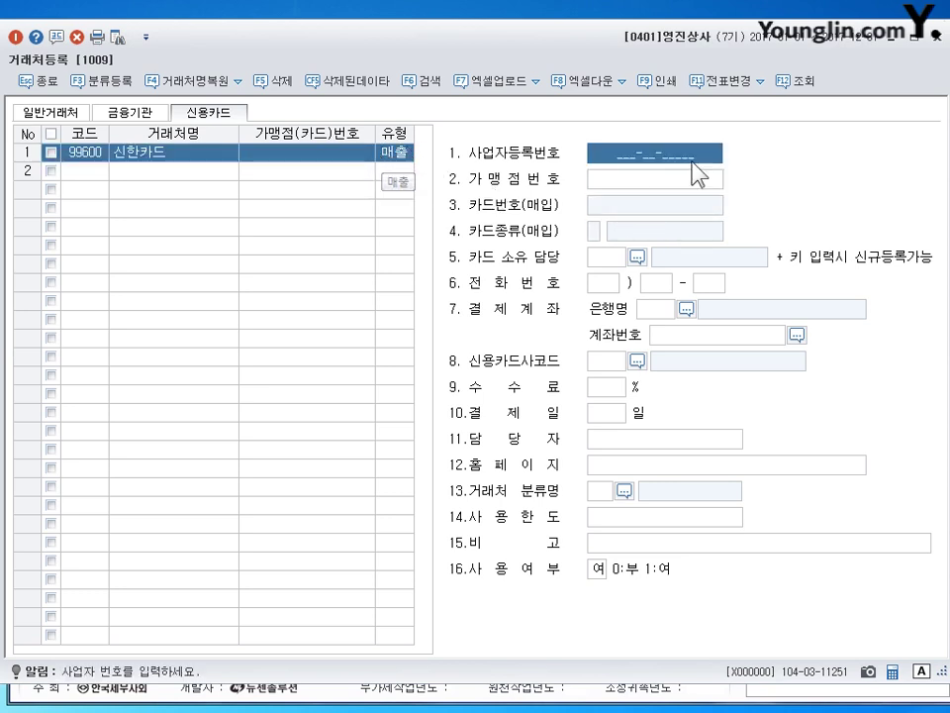
{"action": "left_click", "coordinate": [641, 184]}
{"action": "left_click", "coordinate": [399, 154]}
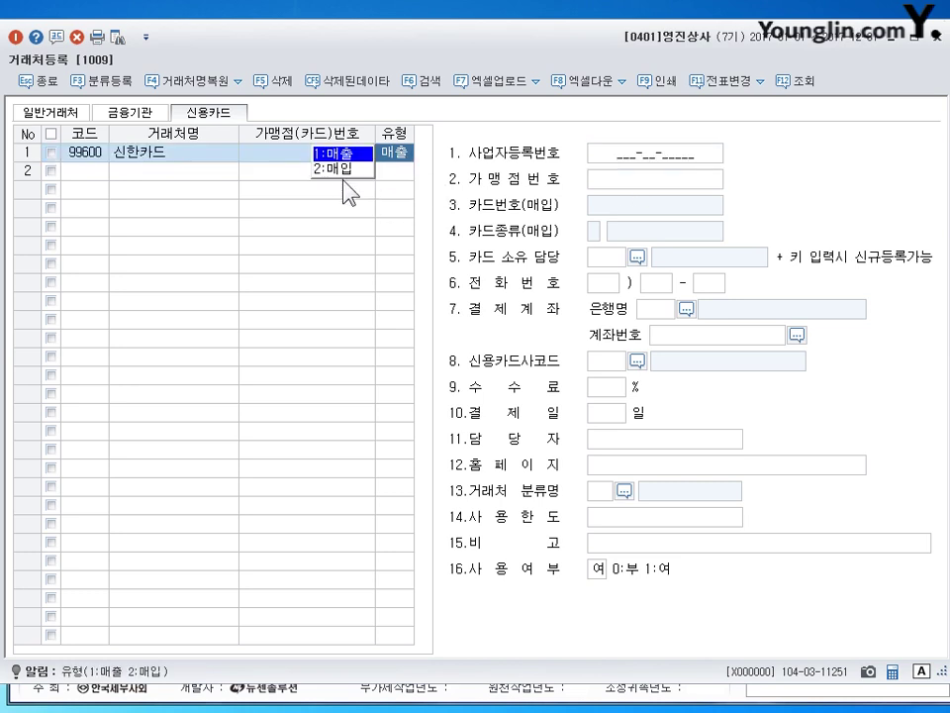
{"action": "left_click", "coordinate": [349, 166]}
{"action": "left_click", "coordinate": [616, 206]}
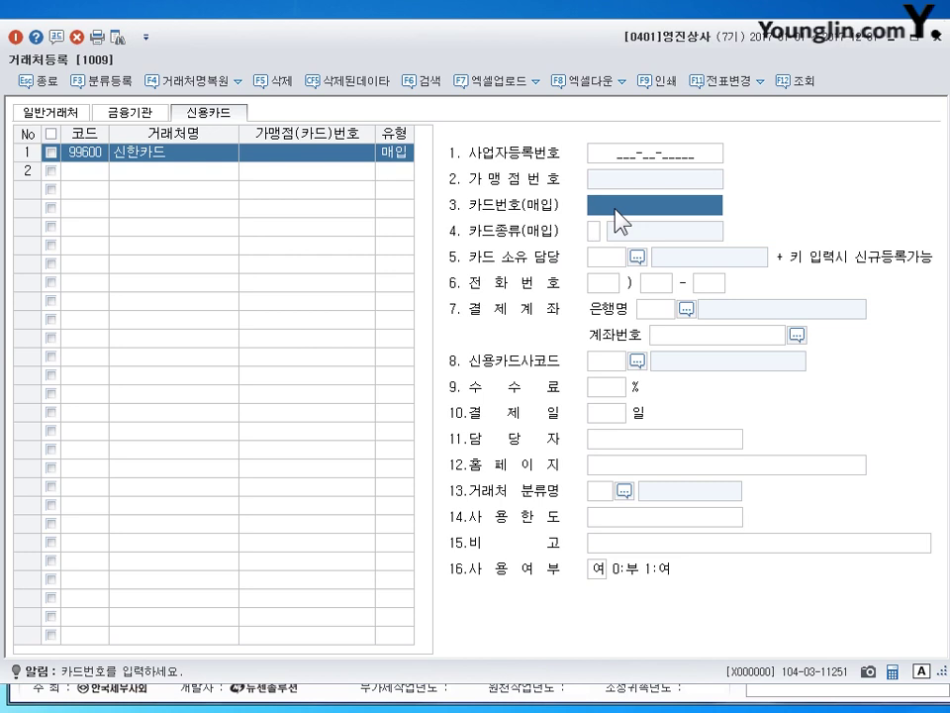
{"action": "left_click", "coordinate": [592, 234]}
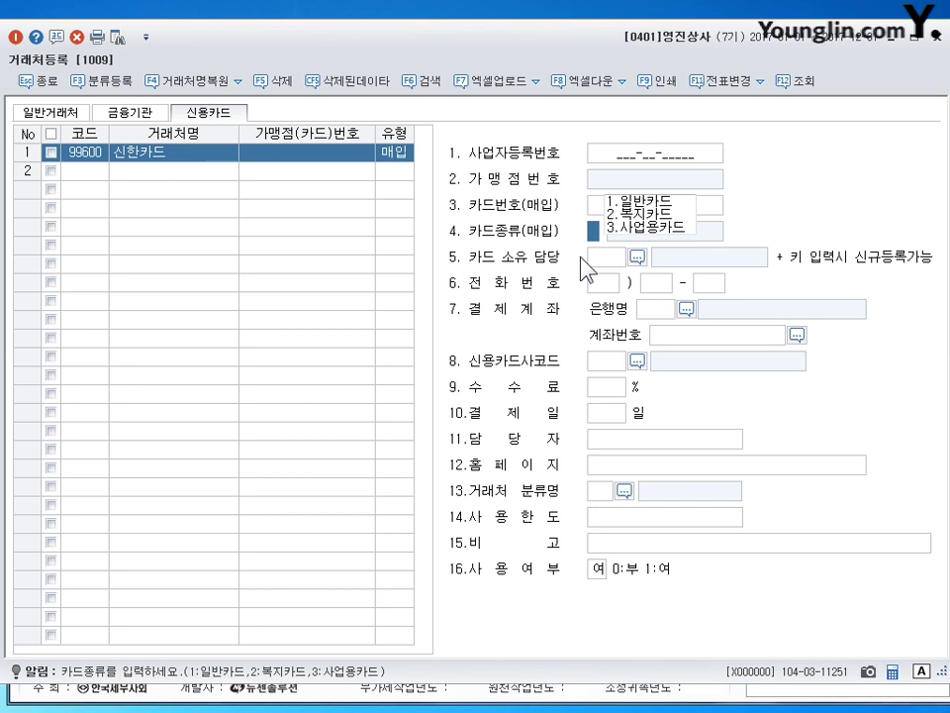
{"action": "left_click", "coordinate": [173, 153]}
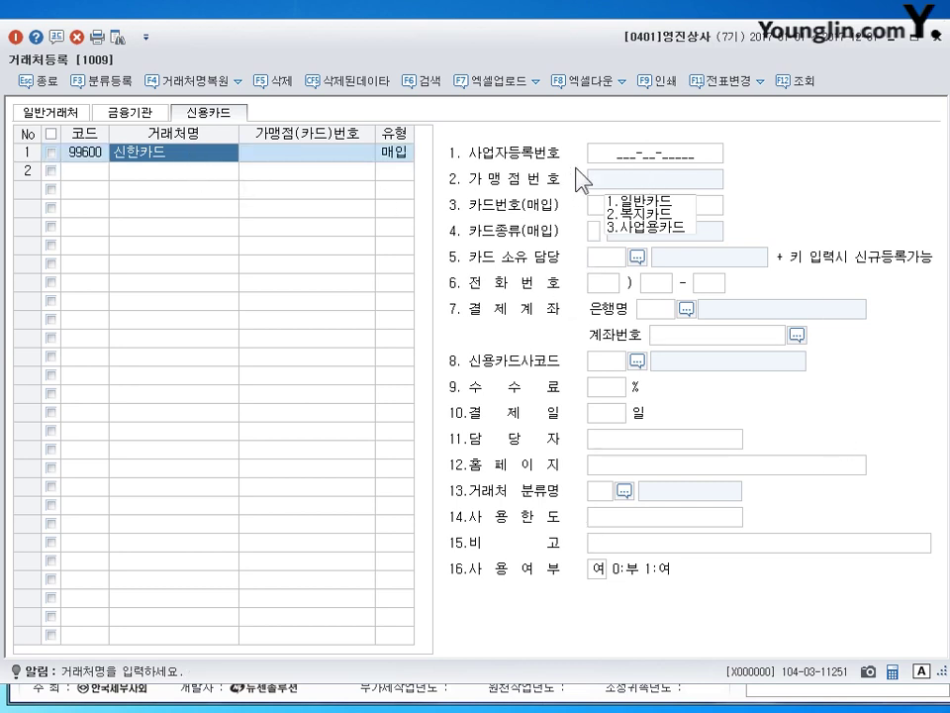
{"action": "key", "text": "Return"}
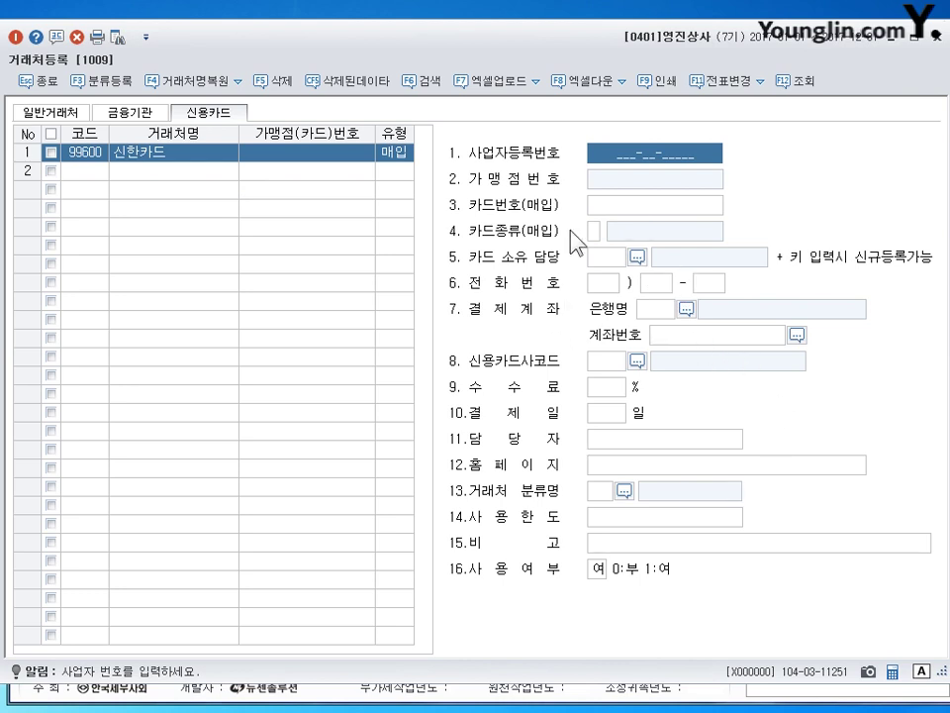
Review the 신한은행 bank and card lists, ending back on the 일반거래처 list.
{"action": "left_click", "coordinate": [129, 113]}
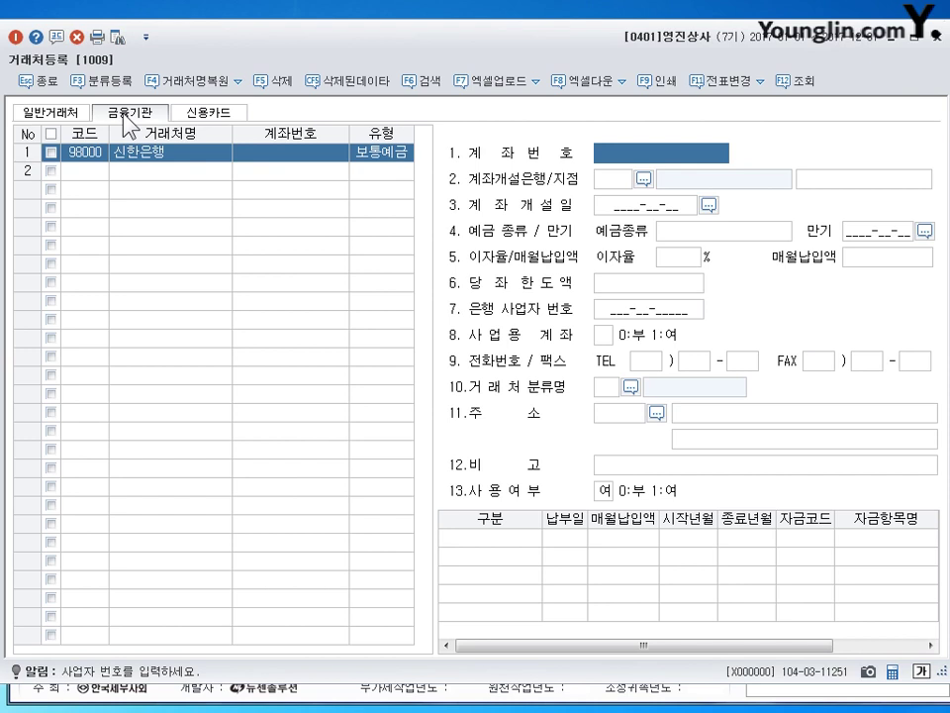
{"action": "left_click", "coordinate": [217, 123]}
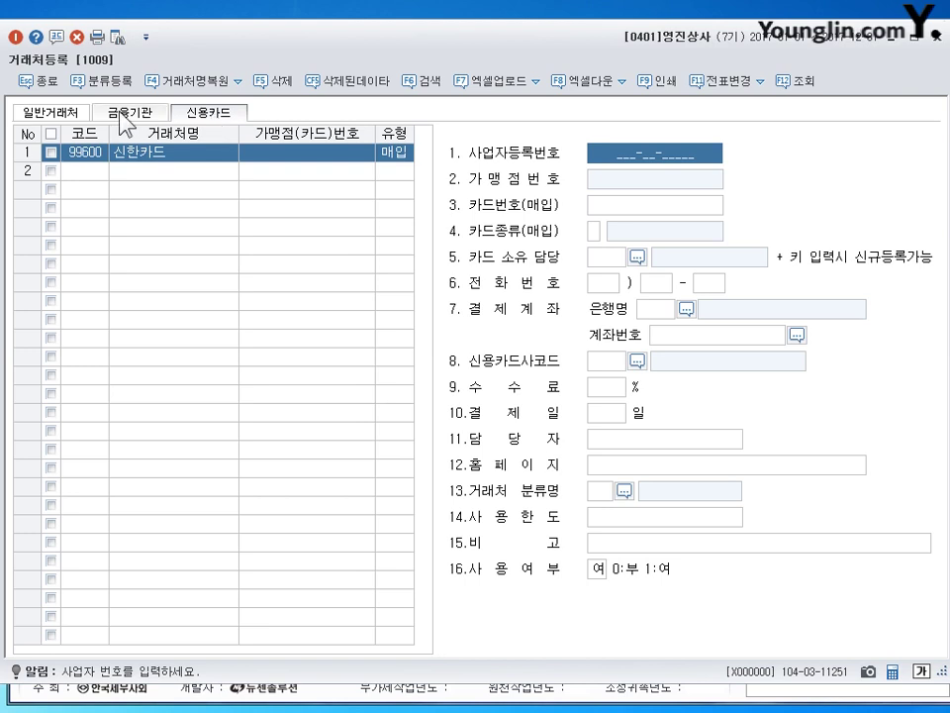
{"action": "left_click", "coordinate": [156, 116]}
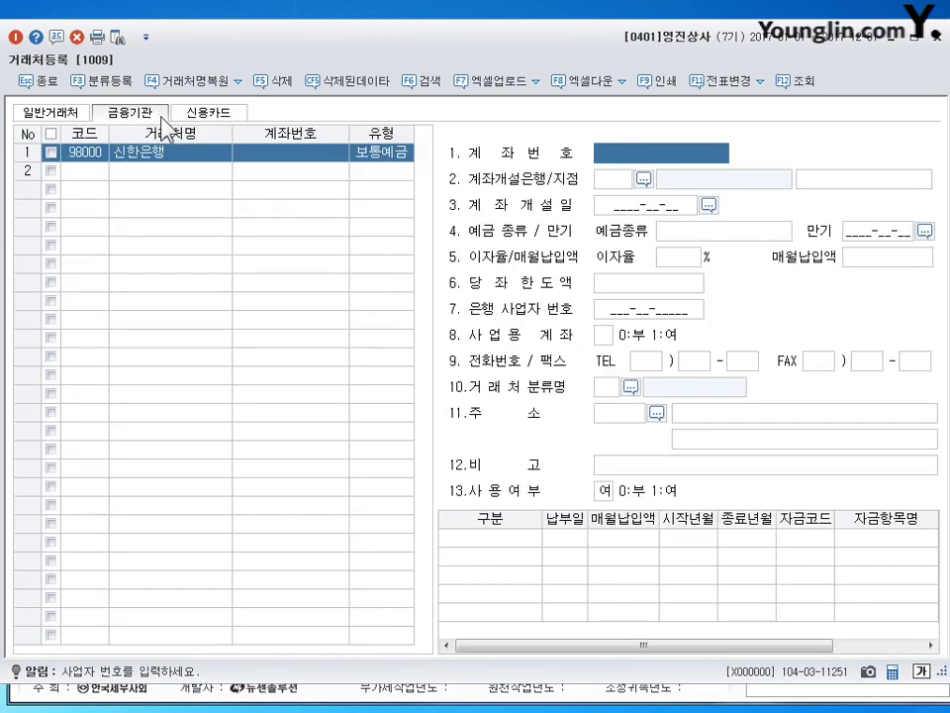
{"action": "left_click", "coordinate": [58, 119]}
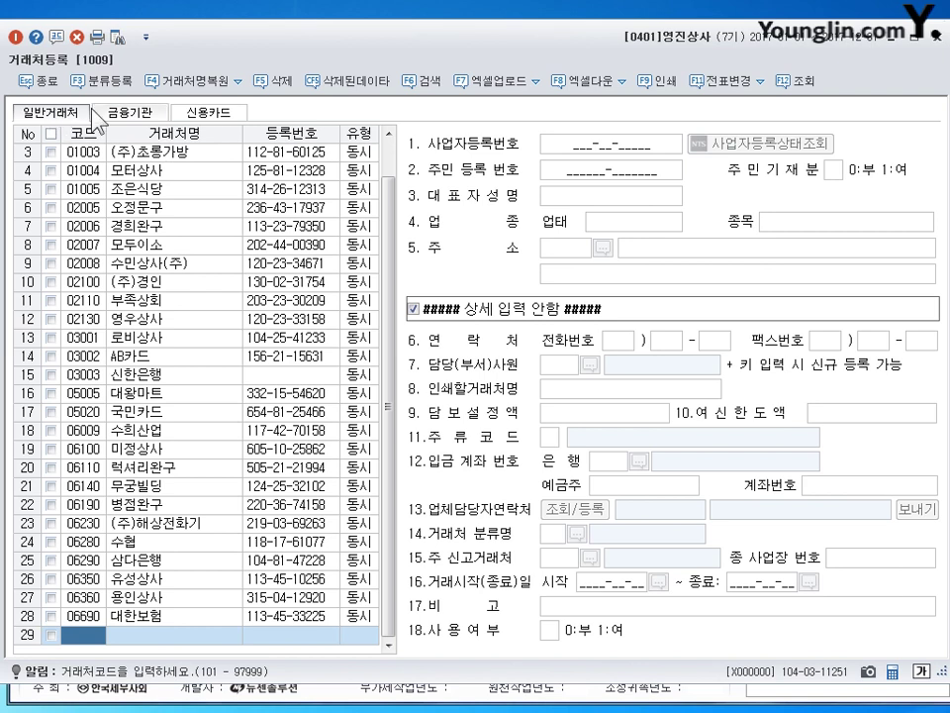
{"action": "left_click", "coordinate": [137, 114]}
{"action": "left_click", "coordinate": [220, 112]}
{"action": "left_click", "coordinate": [45, 115]}
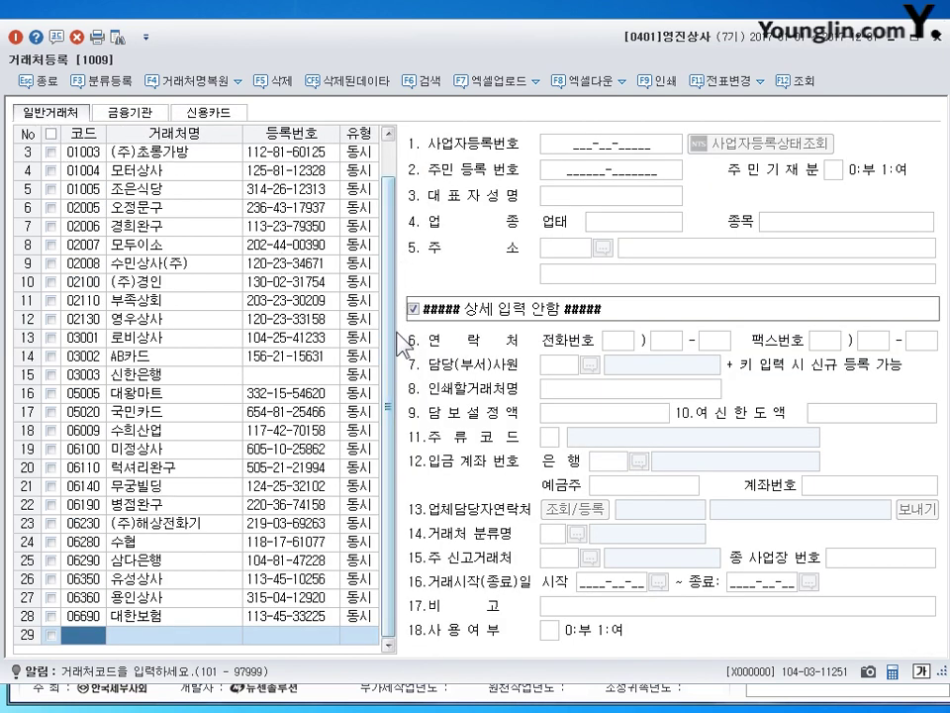
{"action": "scroll", "coordinate": [381, 347], "scroll_direction": "up", "scroll_amount": 1}
{"action": "scroll", "coordinate": [386, 354], "scroll_direction": "down", "scroll_amount": 1}
{"action": "scroll", "coordinate": [394, 349], "scroll_direction": "up", "scroll_amount": 1}
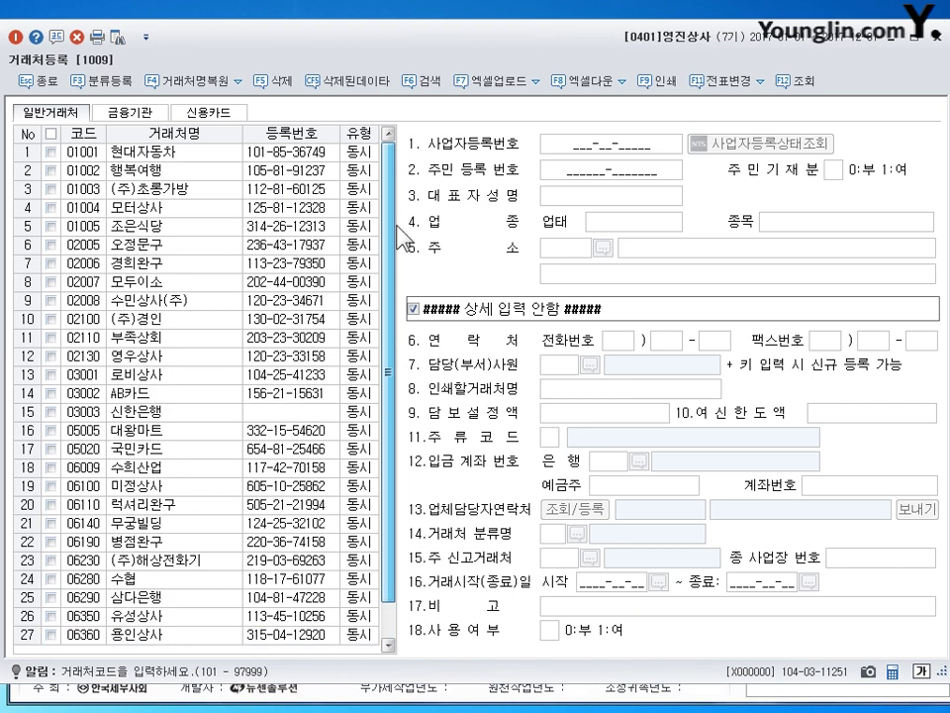
{"action": "scroll", "coordinate": [392, 348], "scroll_direction": "down", "scroll_amount": 1}
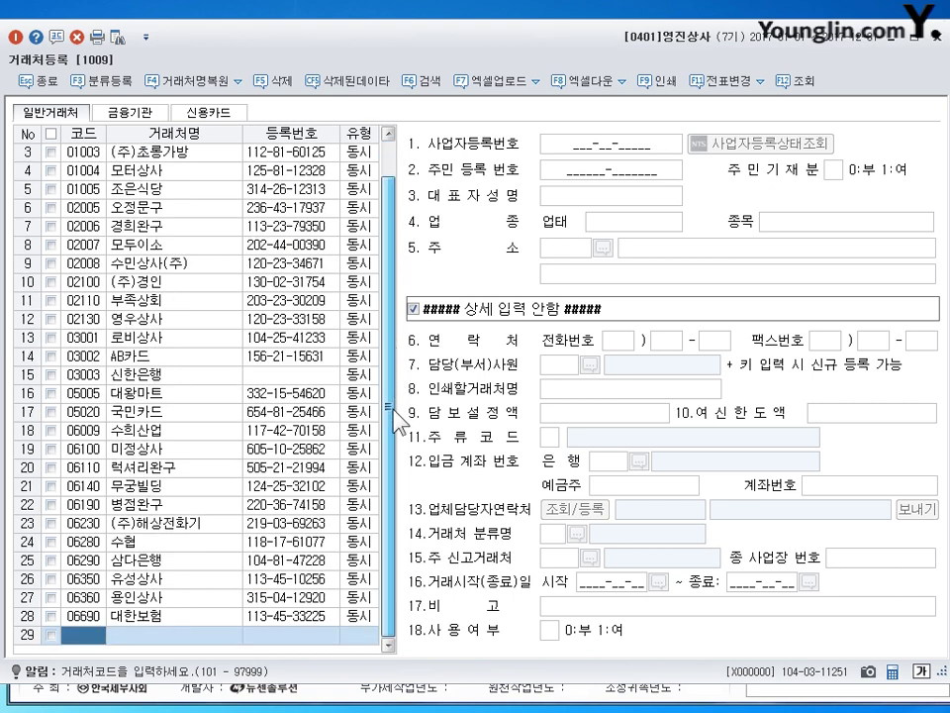
{"action": "scroll", "coordinate": [396, 297], "scroll_direction": "up", "scroll_amount": 1}
{"action": "scroll", "coordinate": [391, 297], "scroll_direction": "down", "scroll_amount": 1}
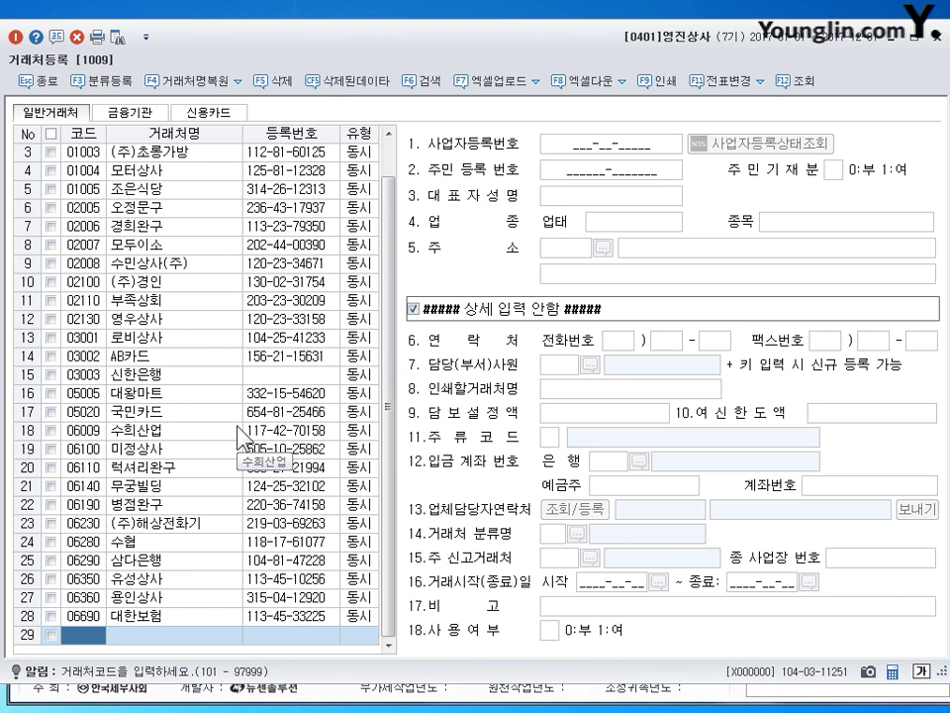
{"action": "scroll", "coordinate": [393, 614], "scroll_direction": "up", "scroll_amount": 1}
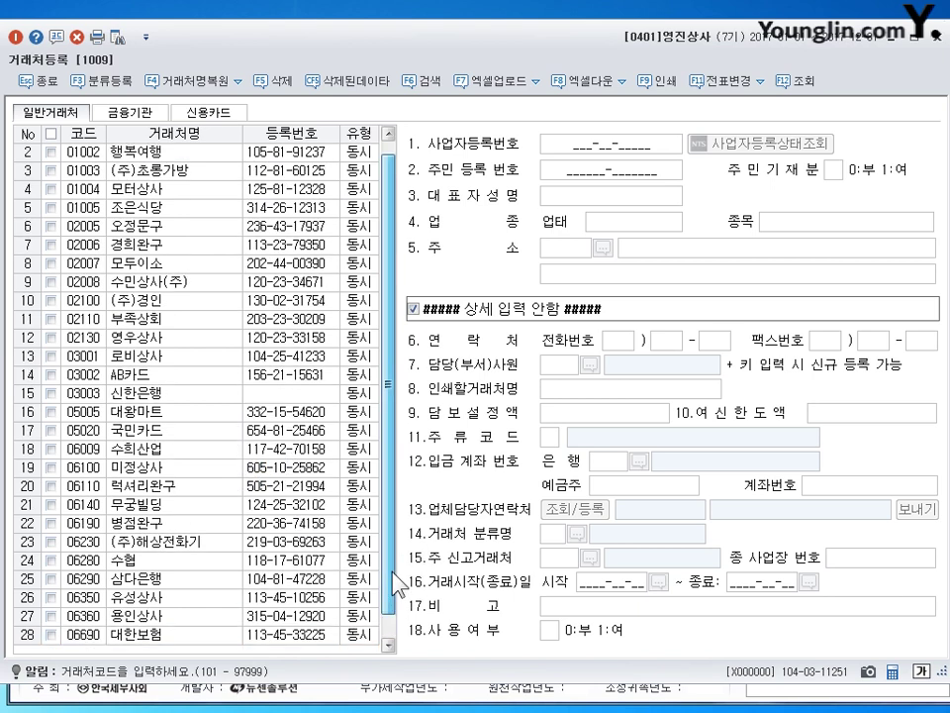
{"action": "scroll", "coordinate": [396, 530], "scroll_direction": "down", "scroll_amount": 1}
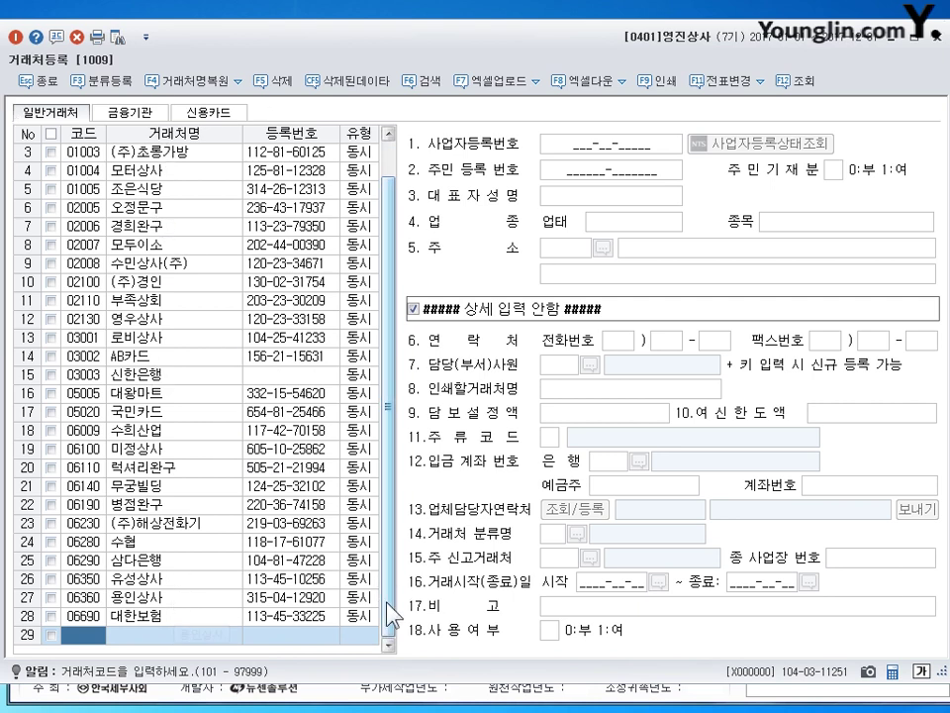
{"action": "scroll", "coordinate": [393, 626], "scroll_direction": "up", "scroll_amount": 1}
{"action": "scroll", "coordinate": [396, 634], "scroll_direction": "down", "scroll_amount": 1}
{"action": "scroll", "coordinate": [394, 614], "scroll_direction": "up", "scroll_amount": 1}
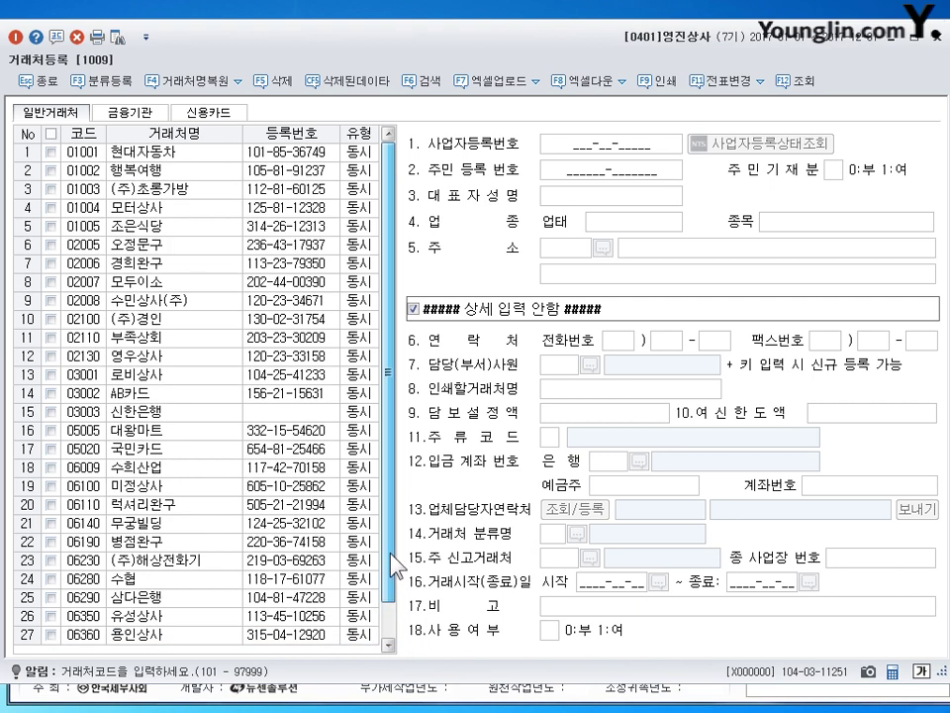
{"action": "scroll", "coordinate": [392, 594], "scroll_direction": "down", "scroll_amount": 1}
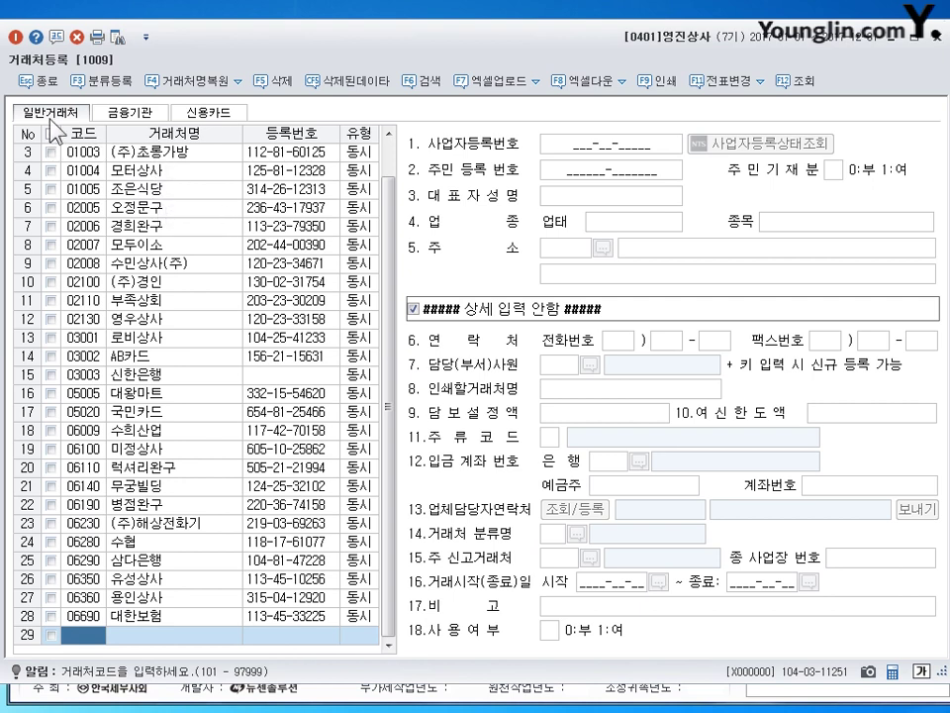
{"action": "left_click", "coordinate": [210, 113]}
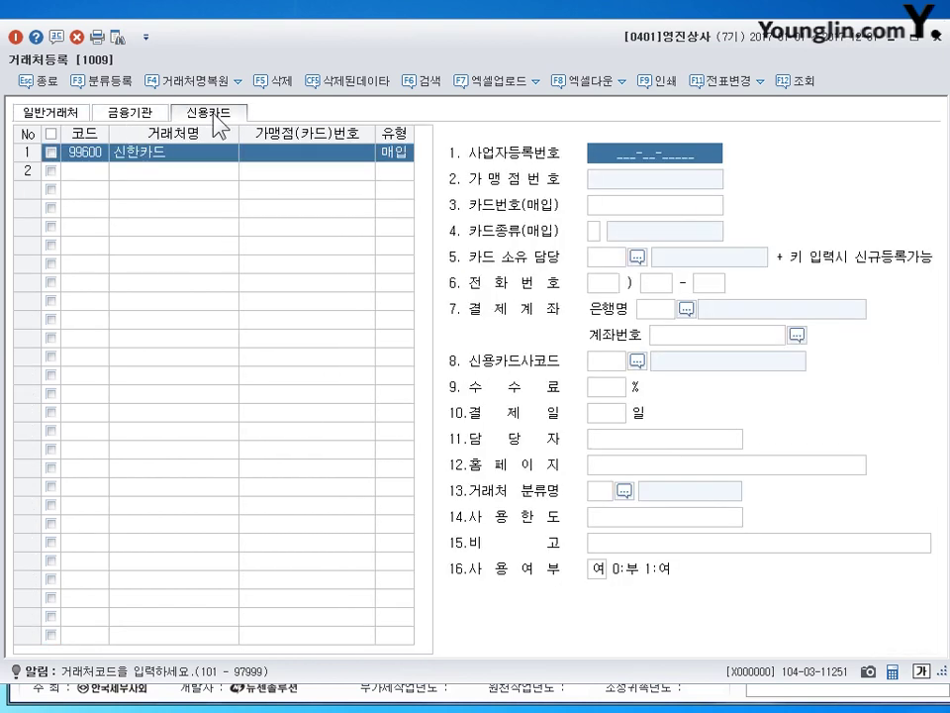
{"action": "left_click", "coordinate": [132, 112]}
{"action": "left_click", "coordinate": [61, 112]}
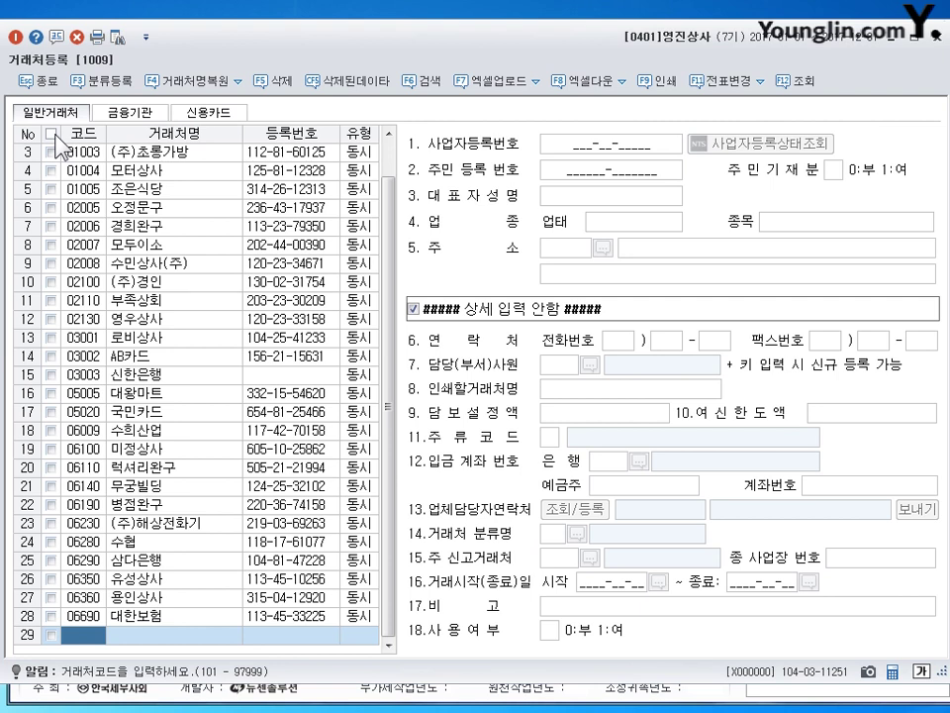
{"action": "left_click", "coordinate": [130, 111]}
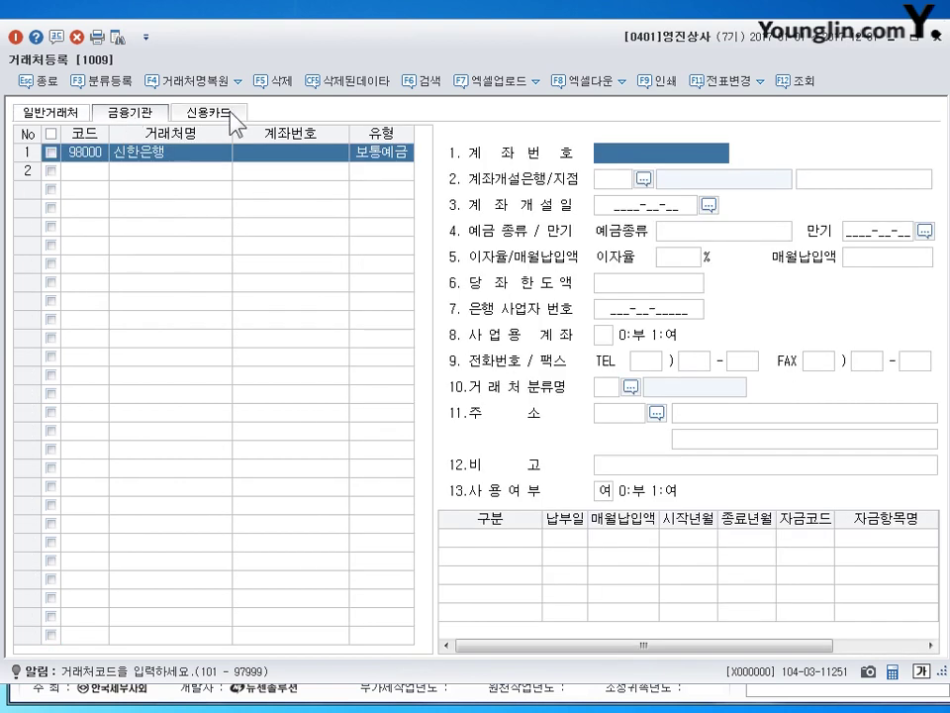
{"action": "left_click", "coordinate": [208, 112]}
{"action": "left_click", "coordinate": [79, 115]}
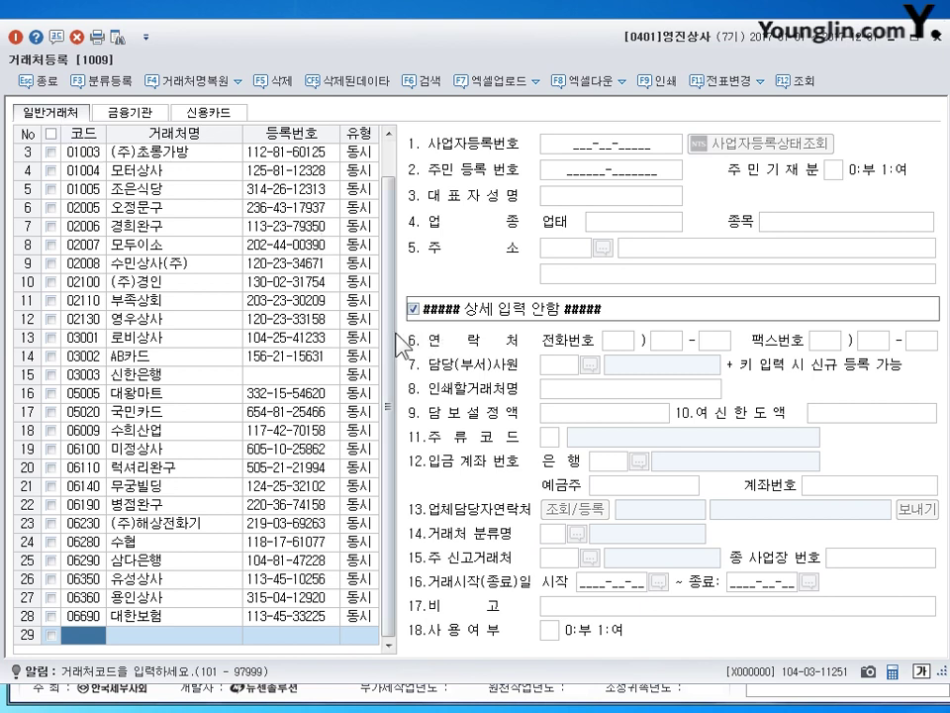
{"action": "left_click", "coordinate": [85, 153]}
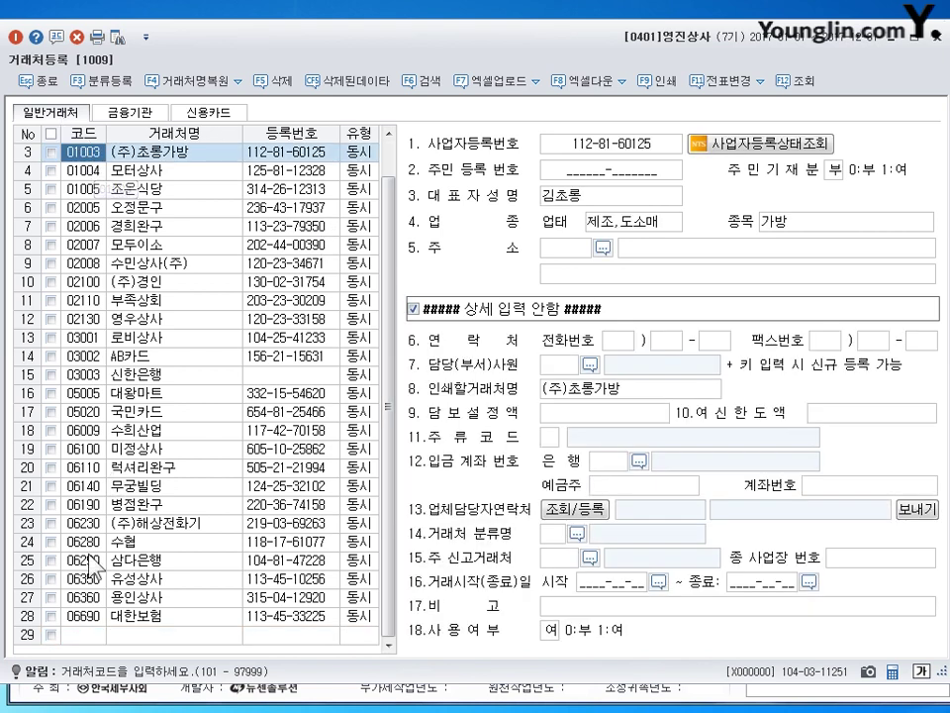
{"action": "left_click", "coordinate": [75, 637]}
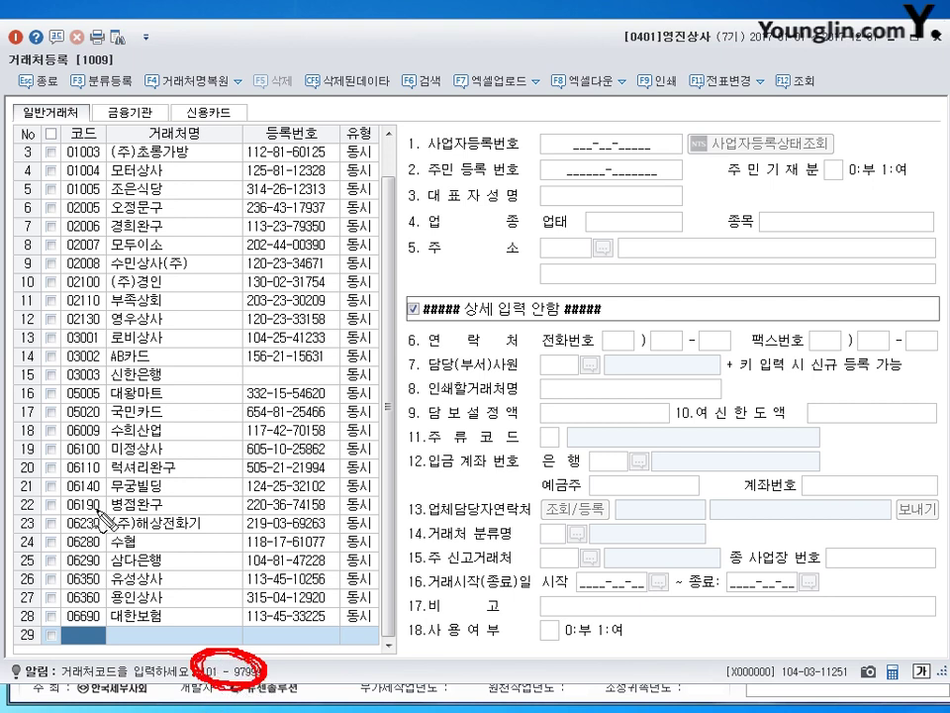
{"action": "left_click_drag", "start_coordinate": [37, 123], "coordinate": [125, 119]}
{"action": "left_click_drag", "start_coordinate": [198, 99], "coordinate": [210, 117]}
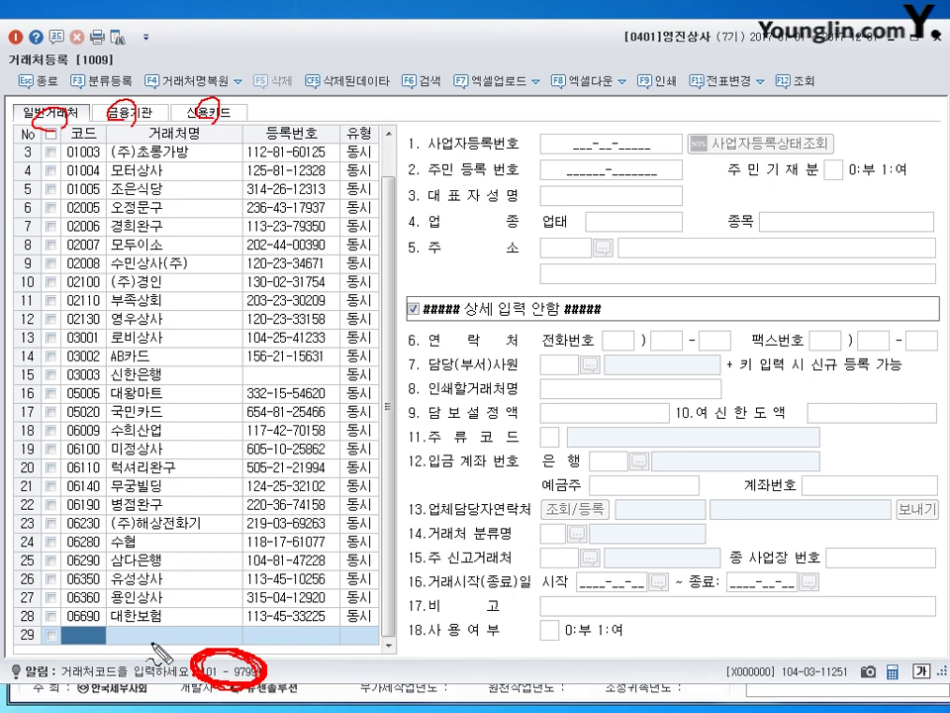
{"action": "key", "text": "Escape"}
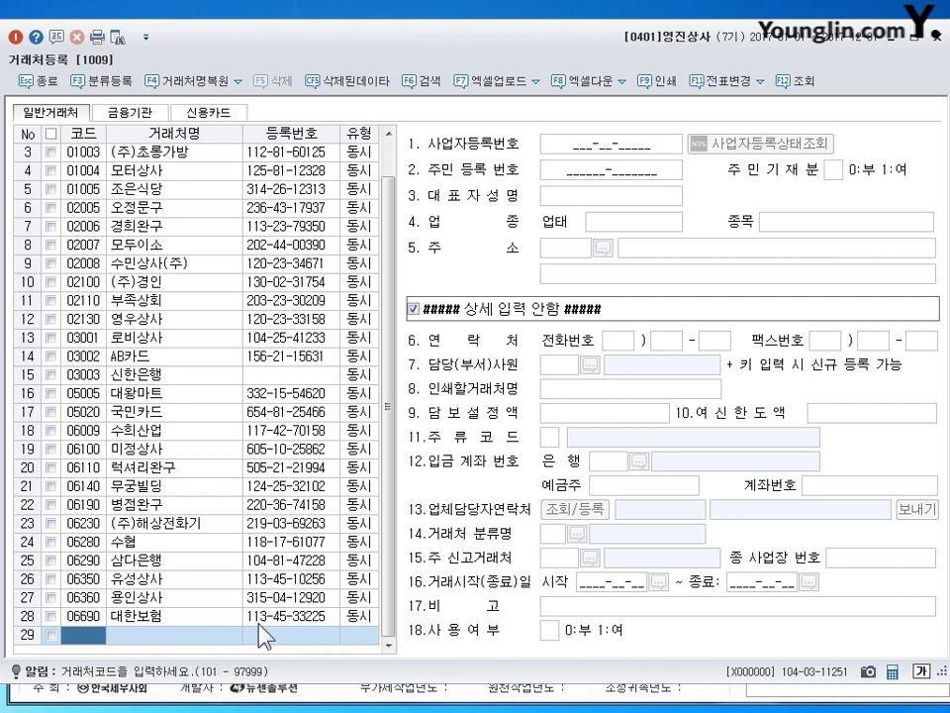
Show 01003 (주)초롱가방's details (제조,도소매 / 가방) and its 1:매출/2:매입/3:동시 type choices.
{"action": "left_click", "coordinate": [71, 151]}
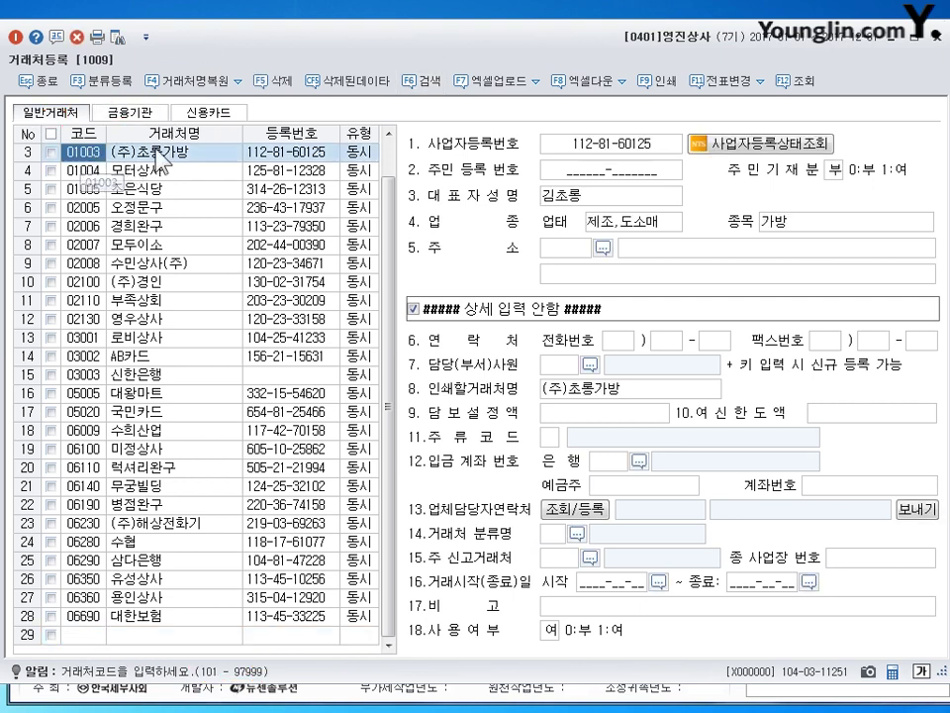
{"action": "left_click", "coordinate": [358, 152]}
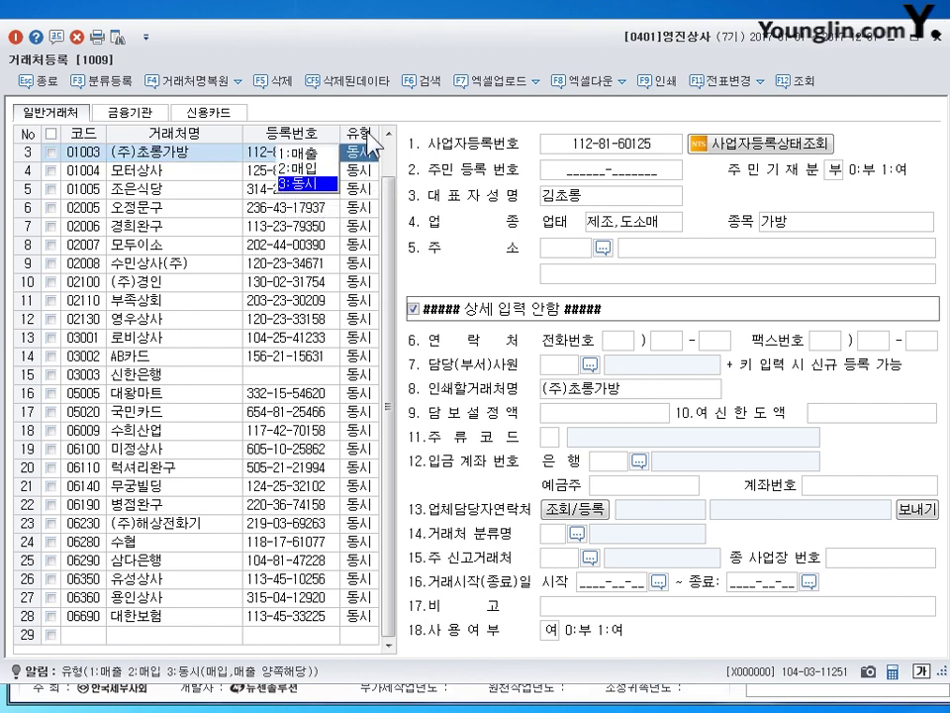
{"action": "left_click", "coordinate": [151, 154]}
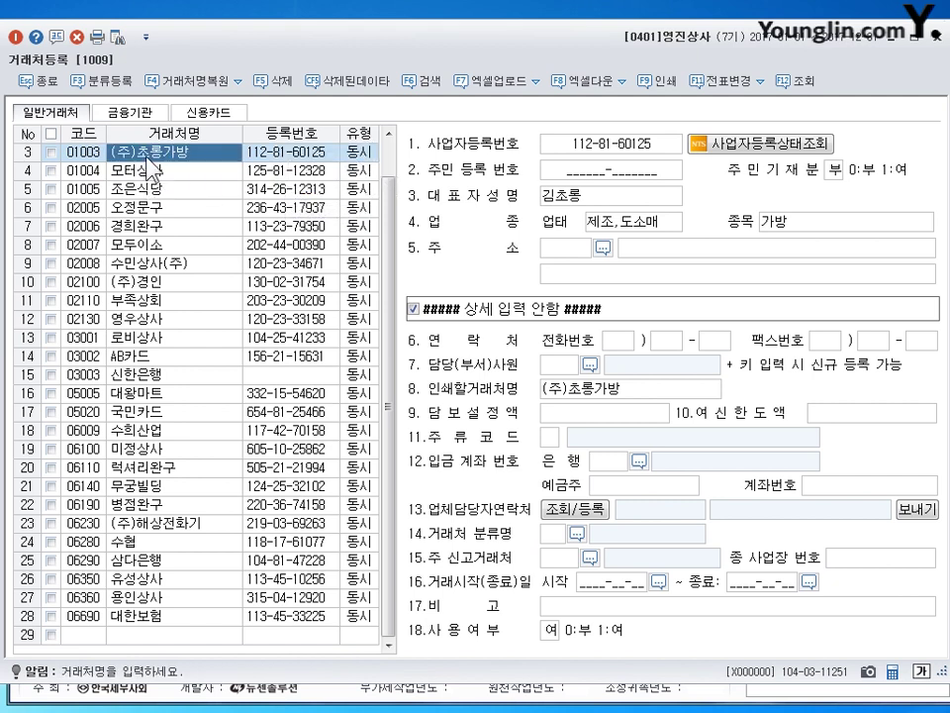
{"action": "key", "text": "Return"}
{"action": "key", "text": "Return"}
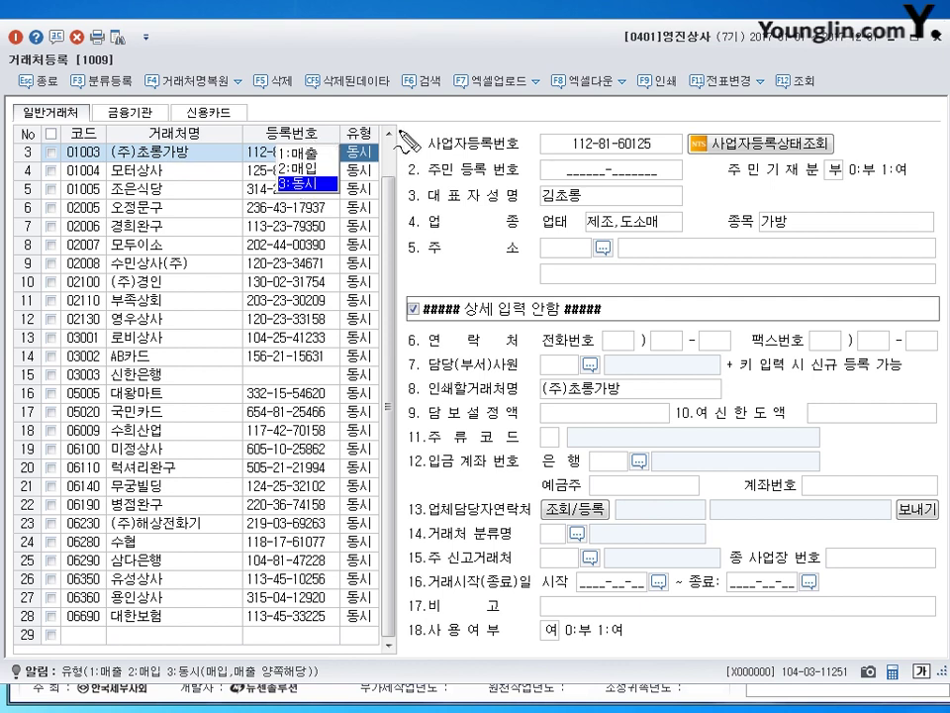
{"action": "left_click", "coordinate": [608, 146]}
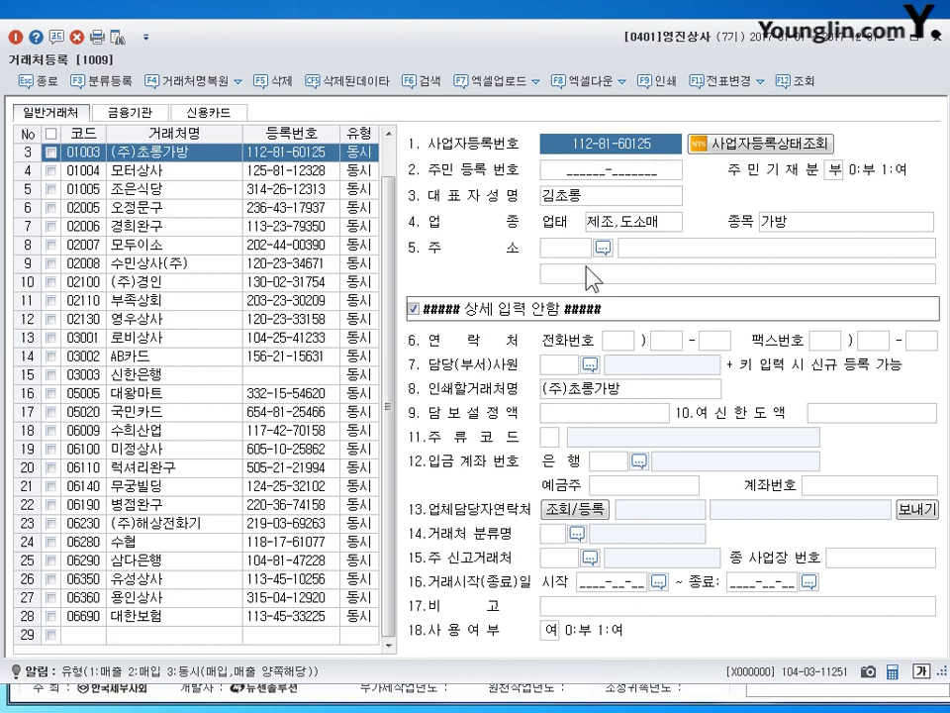
{"action": "left_click", "coordinate": [580, 199]}
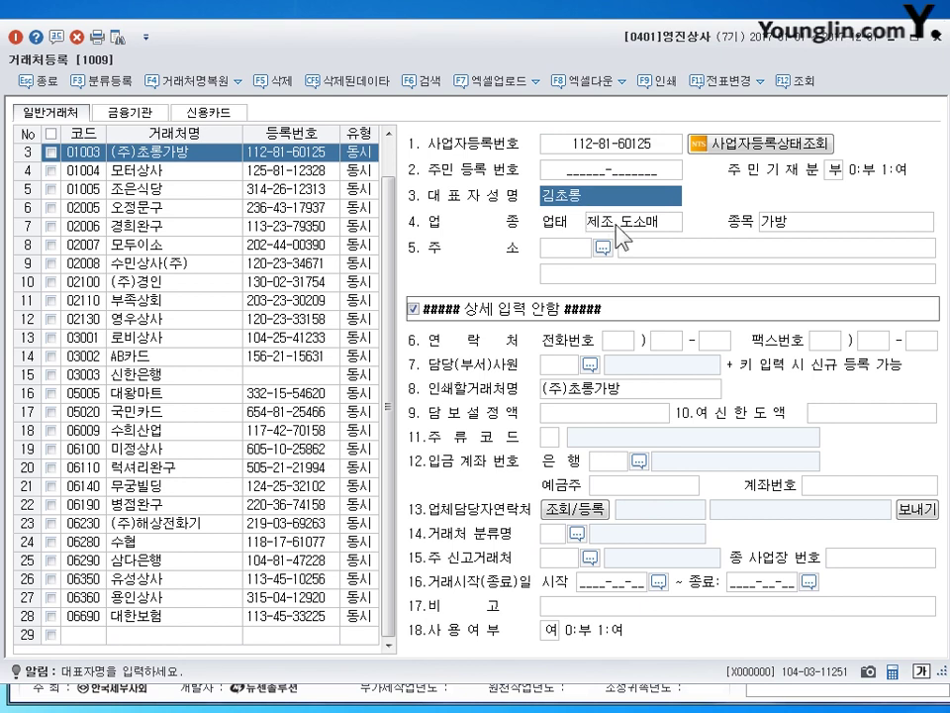
{"action": "left_click", "coordinate": [616, 222]}
{"action": "left_click", "coordinate": [777, 219]}
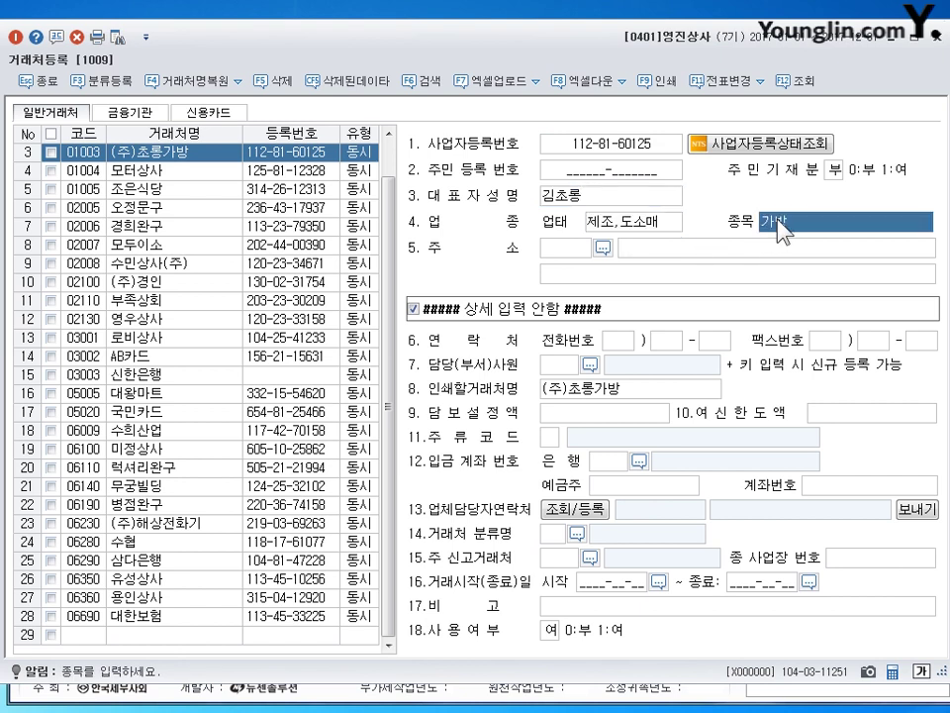
{"action": "left_click", "coordinate": [665, 247]}
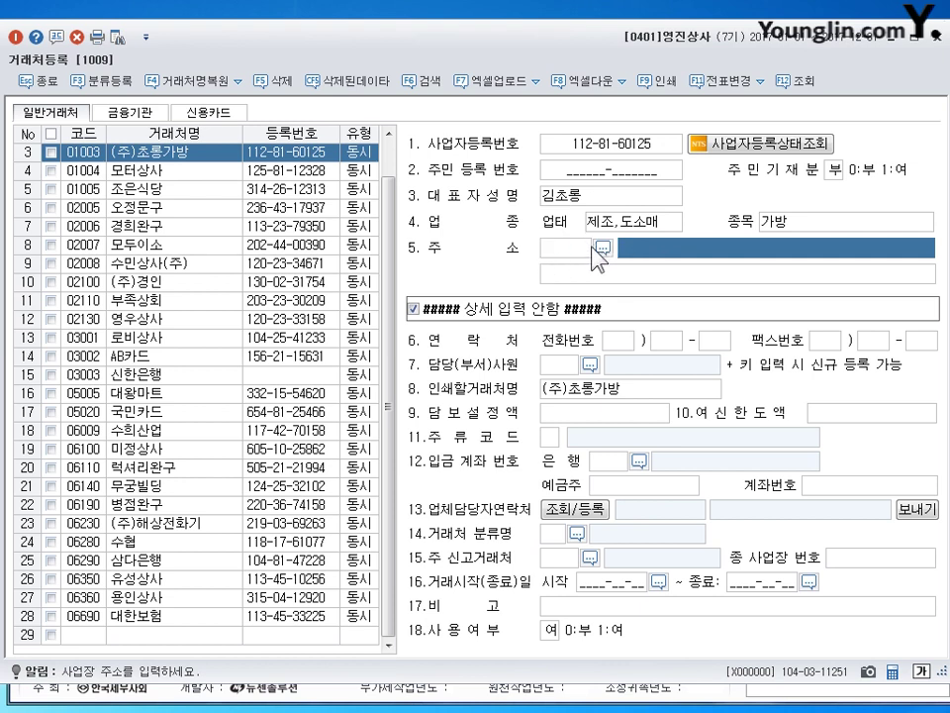
{"action": "left_click", "coordinate": [658, 272]}
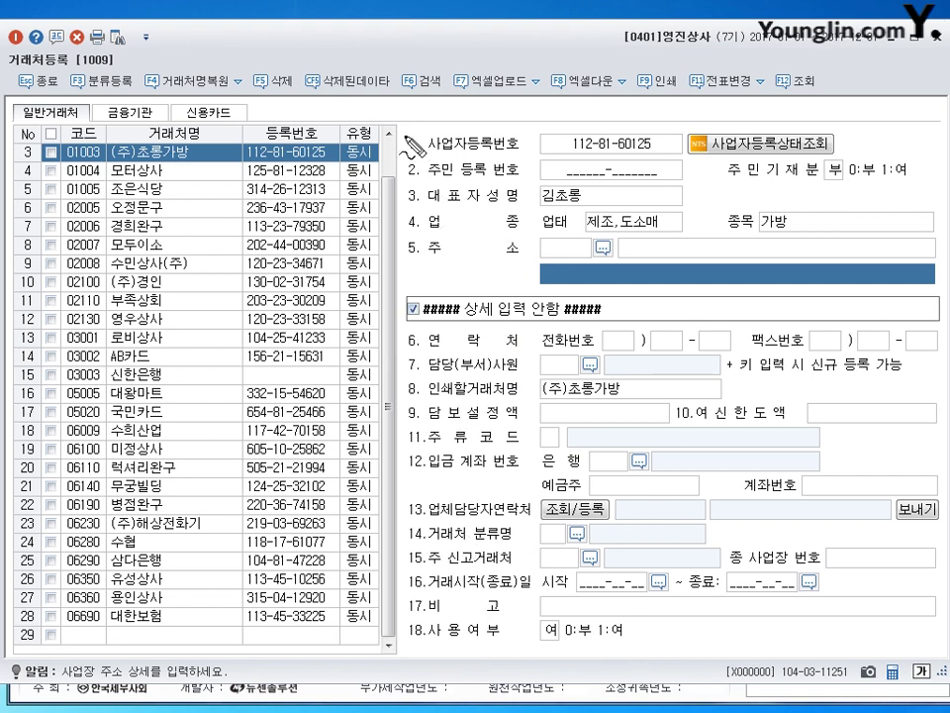
{"action": "left_click_drag", "start_coordinate": [409, 142], "coordinate": [392, 273]}
{"action": "mouse_move", "coordinate": [412, 167]}
{"action": "left_mouse_down"}
{"action": "mouse_move", "coordinate": [584, 109]}
{"action": "mouse_move", "coordinate": [880, 211]}
{"action": "mouse_move", "coordinate": [643, 280]}
{"action": "mouse_move", "coordinate": [430, 289]}
{"action": "left_mouse_up"}
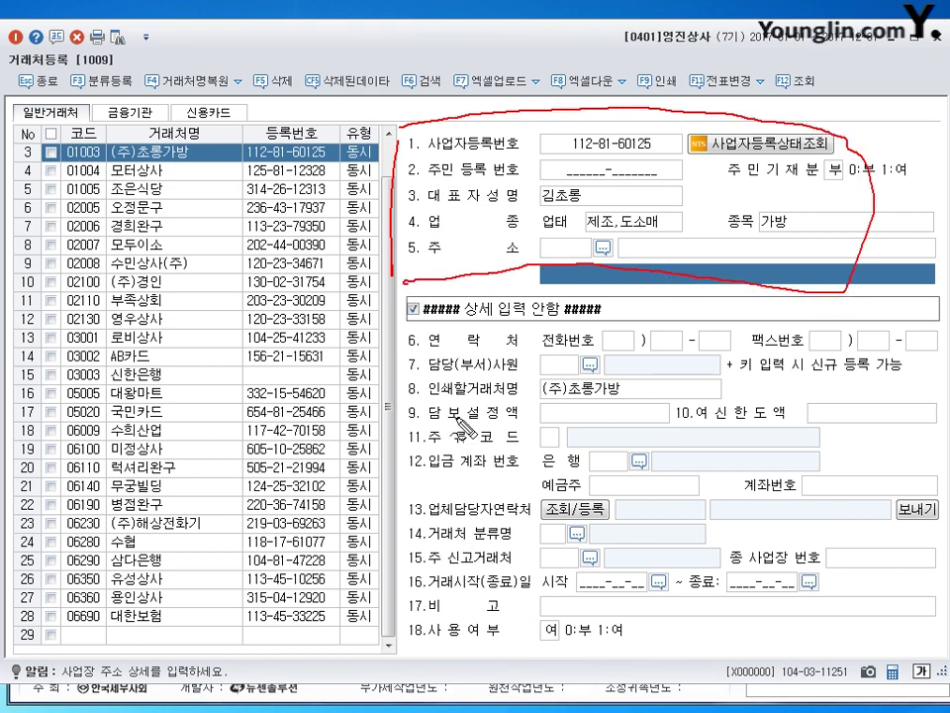
{"action": "left_click_drag", "start_coordinate": [411, 156], "coordinate": [396, 285]}
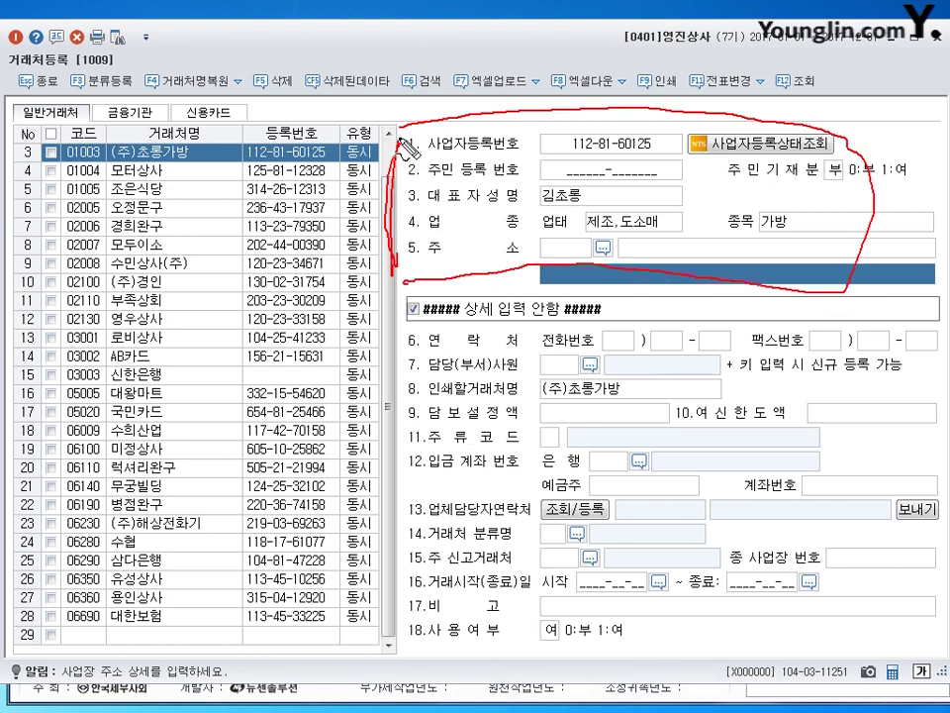
{"action": "mouse_move", "coordinate": [398, 158]}
{"action": "left_mouse_down"}
{"action": "mouse_move", "coordinate": [402, 280]}
{"action": "mouse_move", "coordinate": [423, 265]}
{"action": "left_mouse_up"}
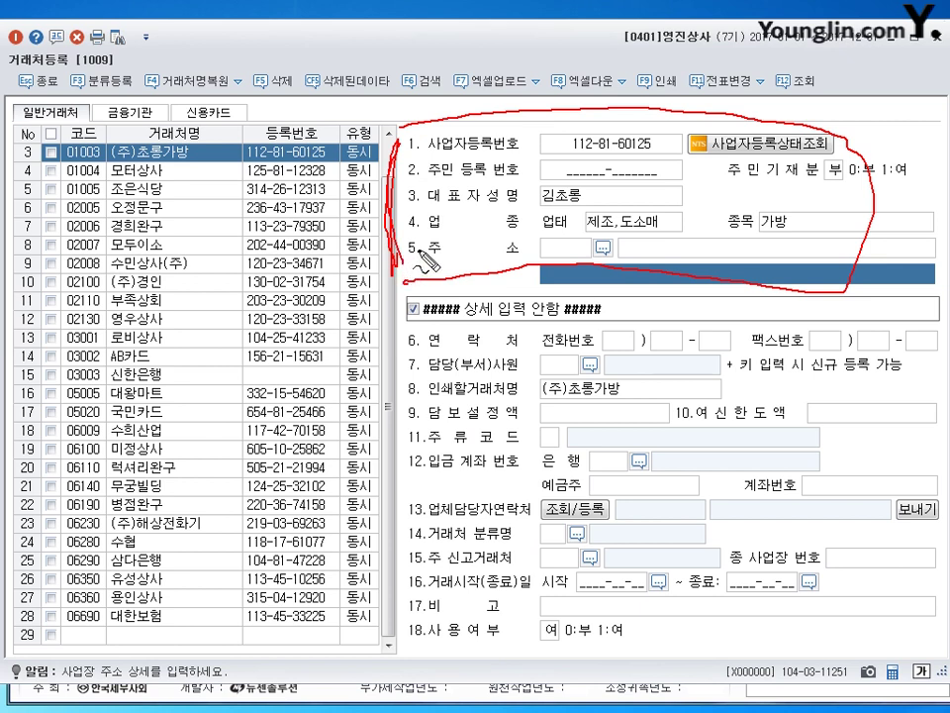
{"action": "key", "text": "Escape"}
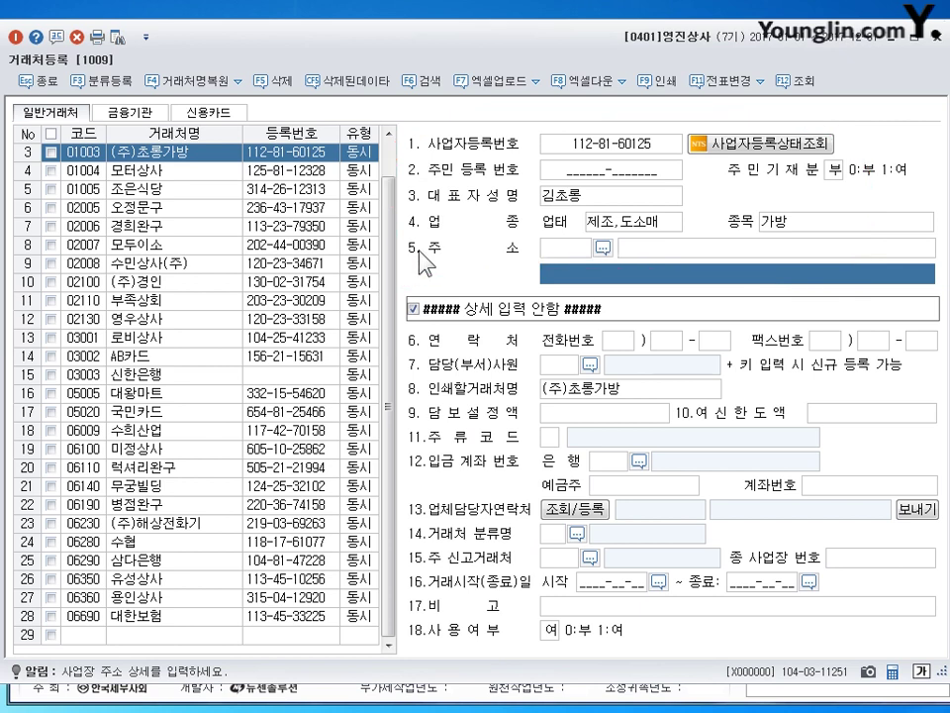
{"action": "left_click", "coordinate": [839, 226]}
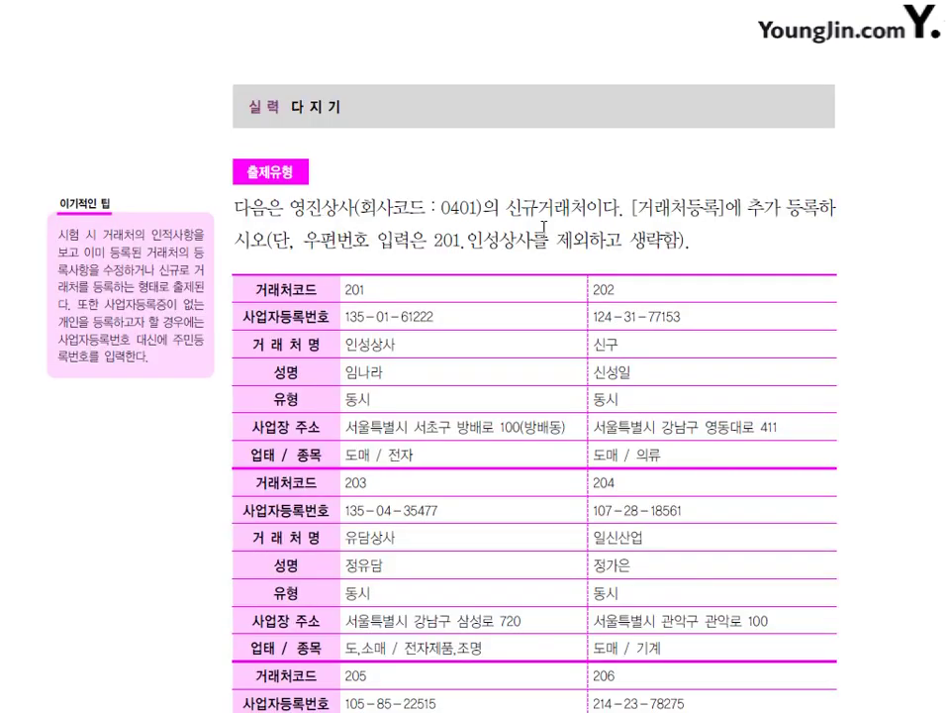
Scroll the textbook down to the 실력 다지기 table of new partners 201–206.
{"action": "scroll", "coordinate": [541, 213], "scroll_direction": "down", "scroll_amount": 1}
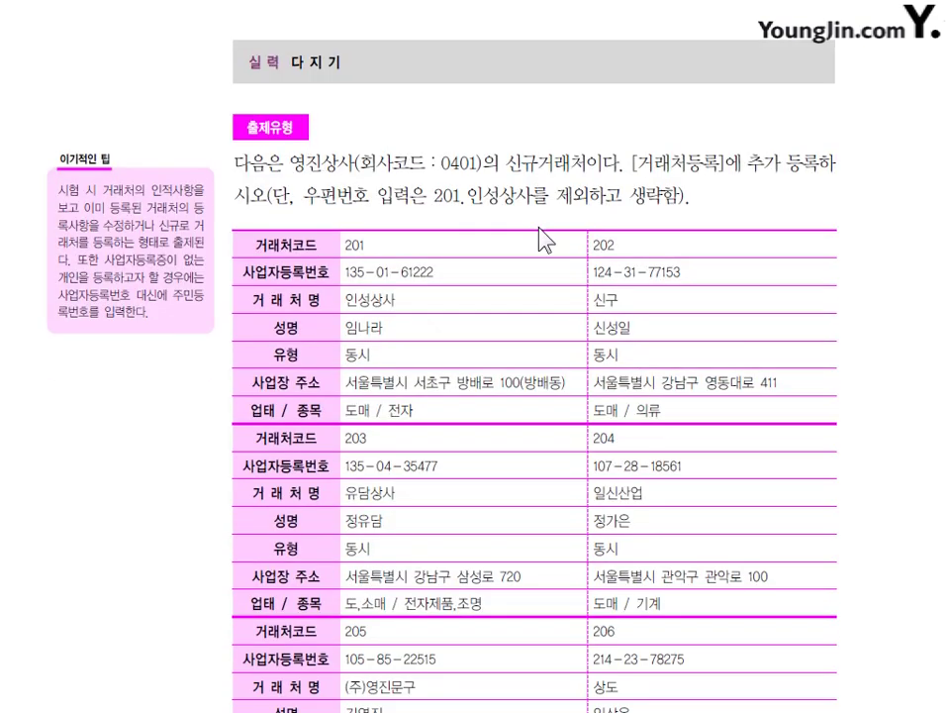
{"action": "scroll", "coordinate": [540, 239], "scroll_direction": "down", "scroll_amount": 1}
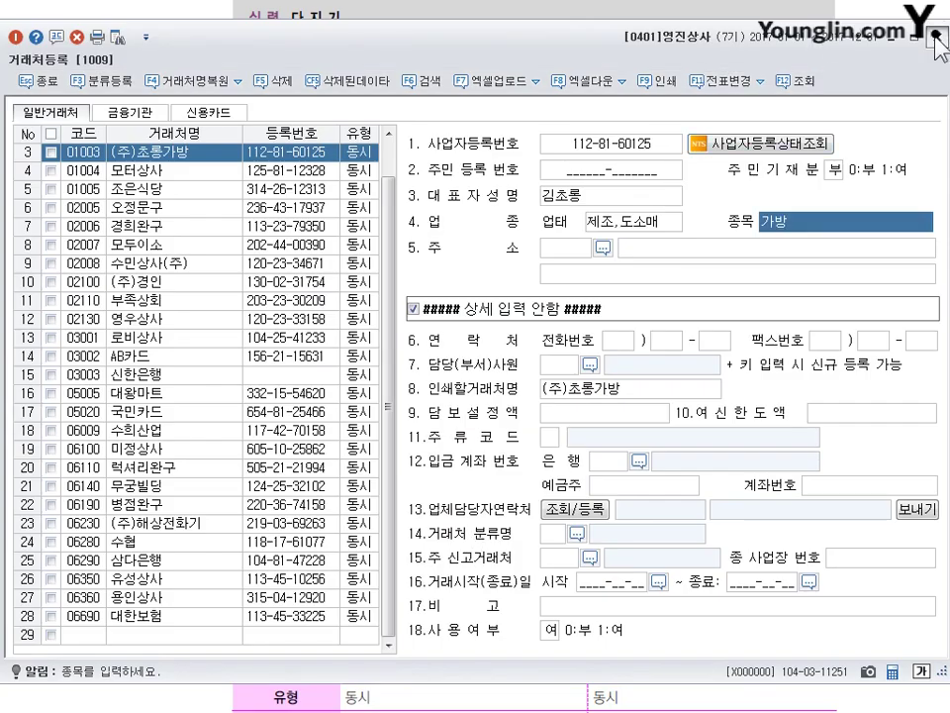
Close 거래처등록, keep company 0401 영진상사 via 회사변경, and switch to the textbook.
{"action": "left_click", "coordinate": [935, 40]}
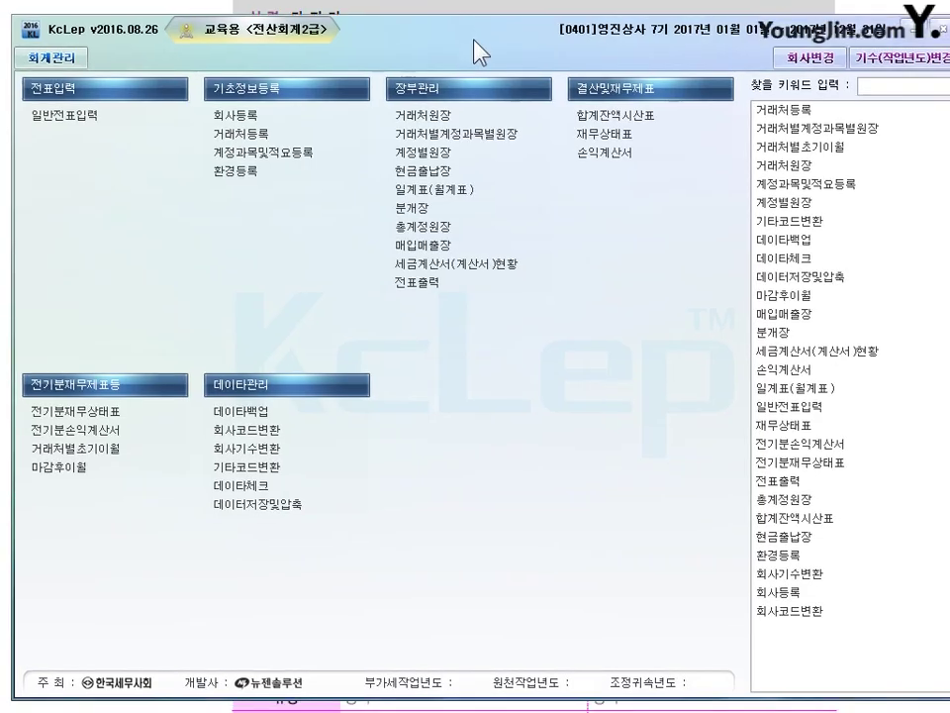
{"action": "left_click", "coordinate": [779, 62]}
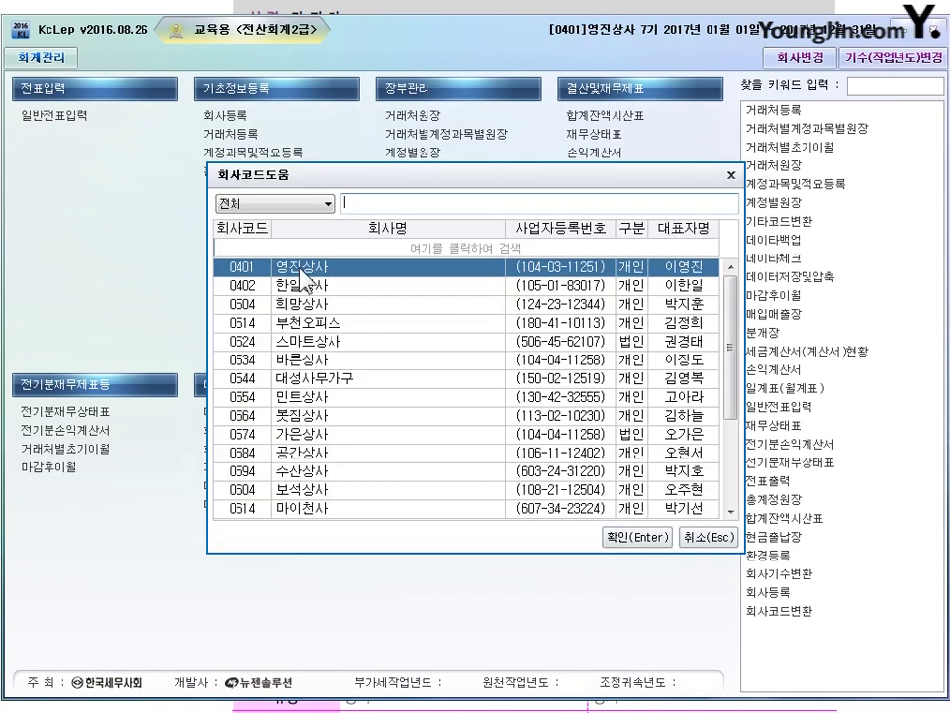
{"action": "left_click", "coordinate": [637, 536]}
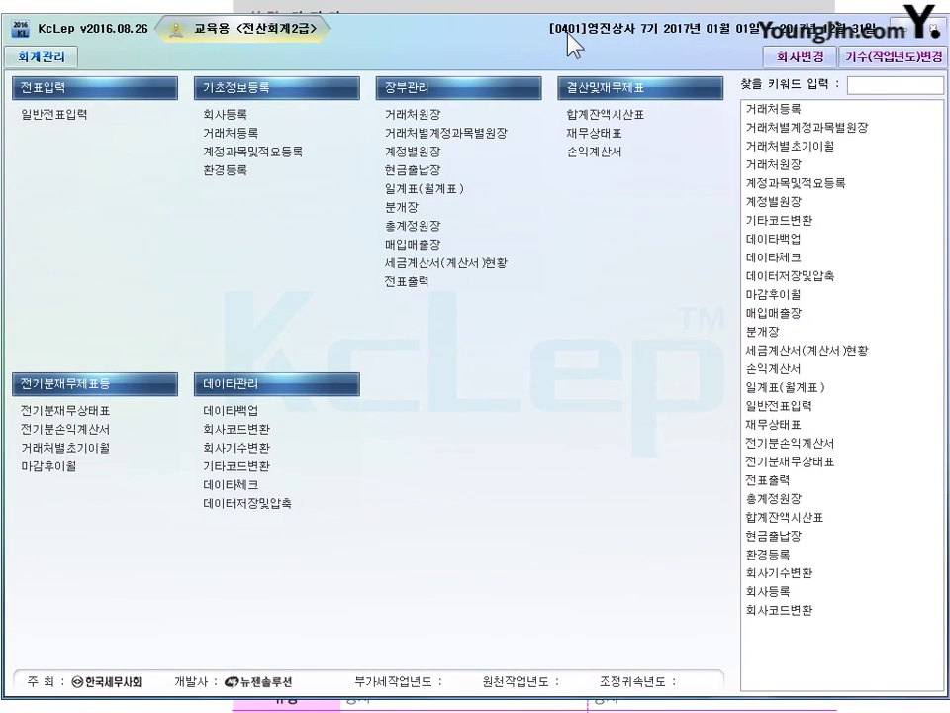
{"action": "left_click_drag", "start_coordinate": [568, 34], "coordinate": [574, 34]}
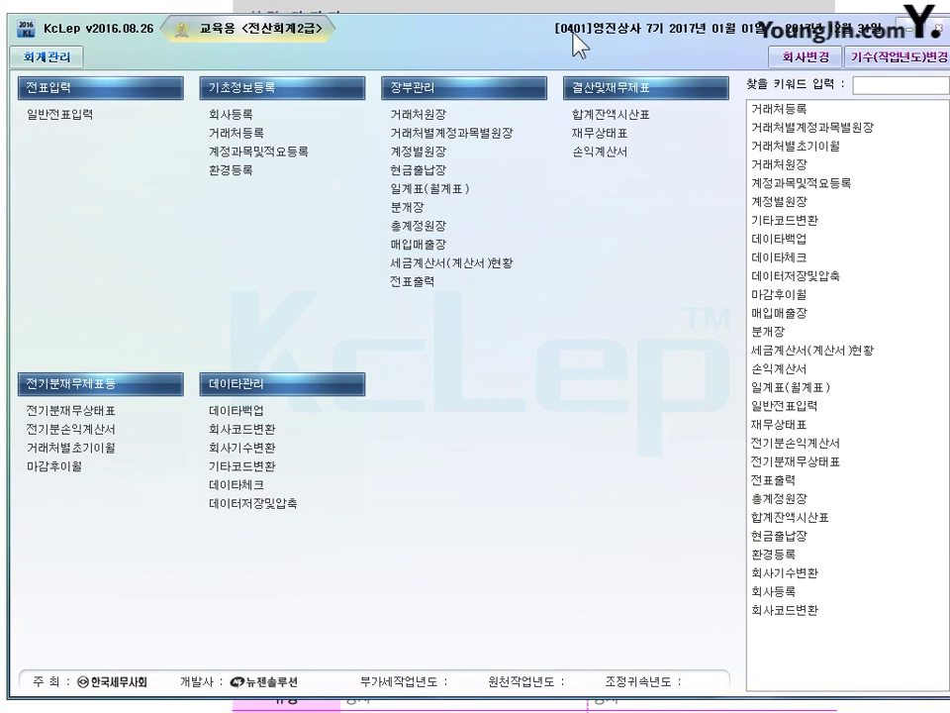
{"action": "key", "text": "alt+Tab"}
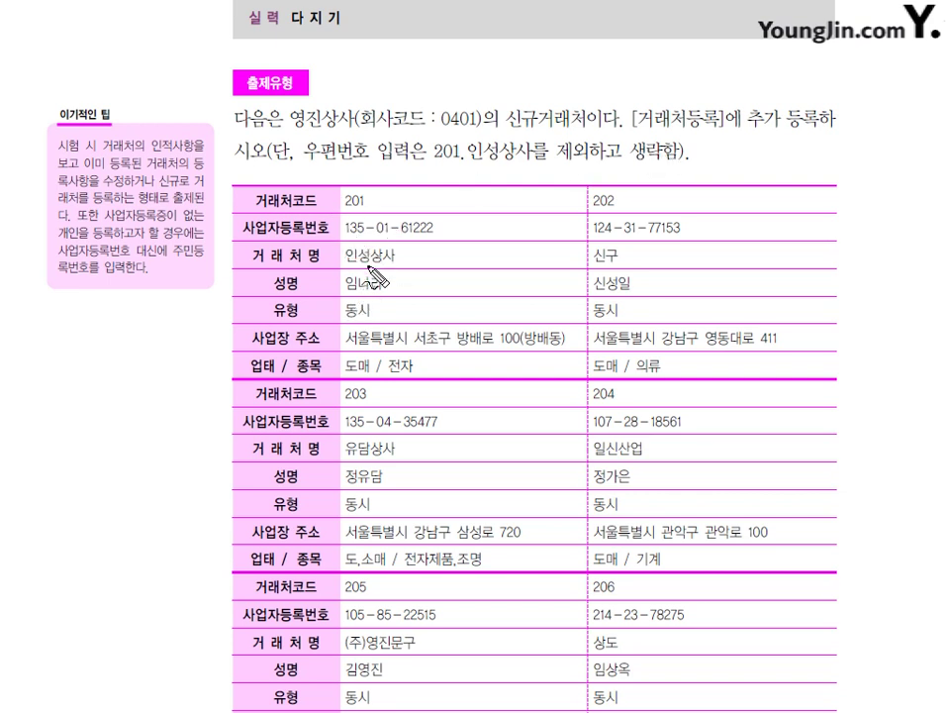
Mark client 201's data, the postcode note, and the 202–204 addresses in red.
{"action": "mouse_move", "coordinate": [290, 226]}
{"action": "left_mouse_down"}
{"action": "mouse_move", "coordinate": [326, 381]}
{"action": "mouse_move", "coordinate": [435, 337]}
{"action": "mouse_move", "coordinate": [451, 220]}
{"action": "mouse_move", "coordinate": [366, 170]}
{"action": "mouse_move", "coordinate": [354, 183]}
{"action": "mouse_move", "coordinate": [396, 153]}
{"action": "left_mouse_up"}
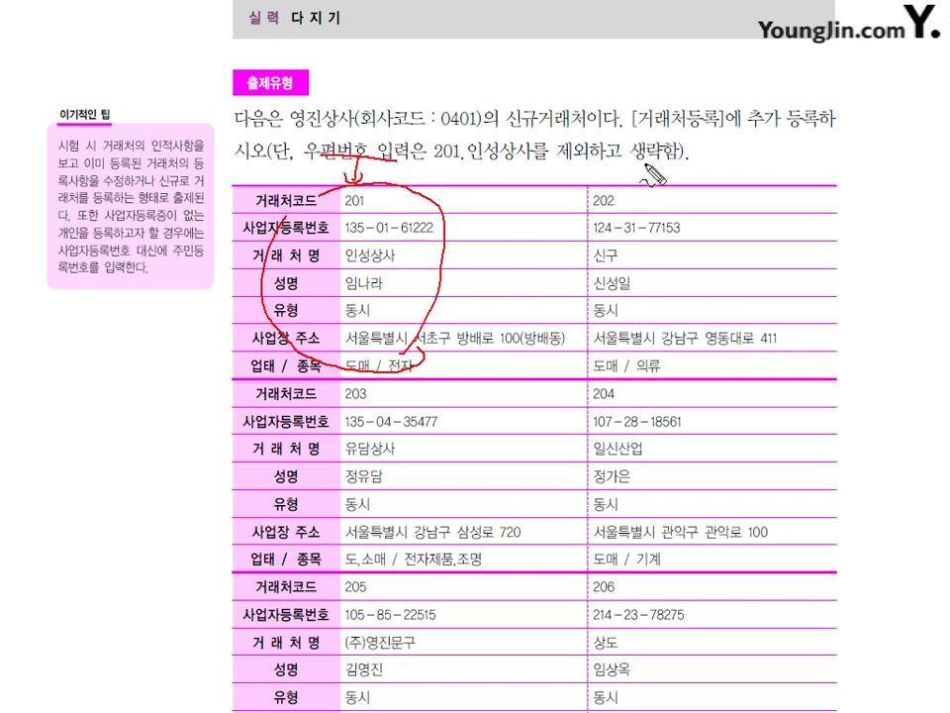
{"action": "left_click_drag", "start_coordinate": [626, 168], "coordinate": [661, 165]}
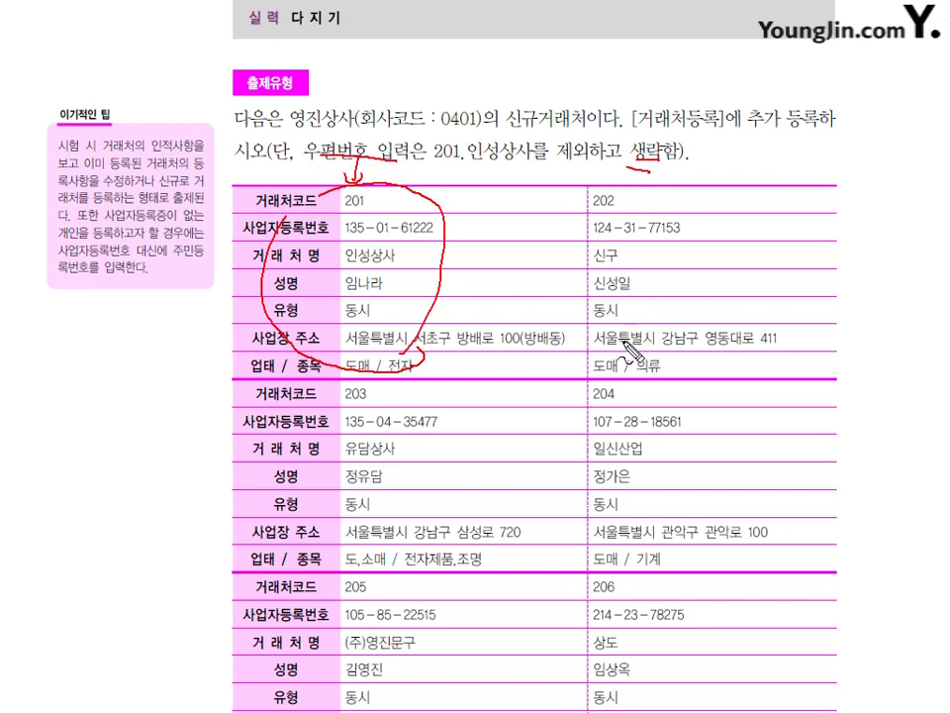
{"action": "left_click_drag", "start_coordinate": [595, 347], "coordinate": [747, 355]}
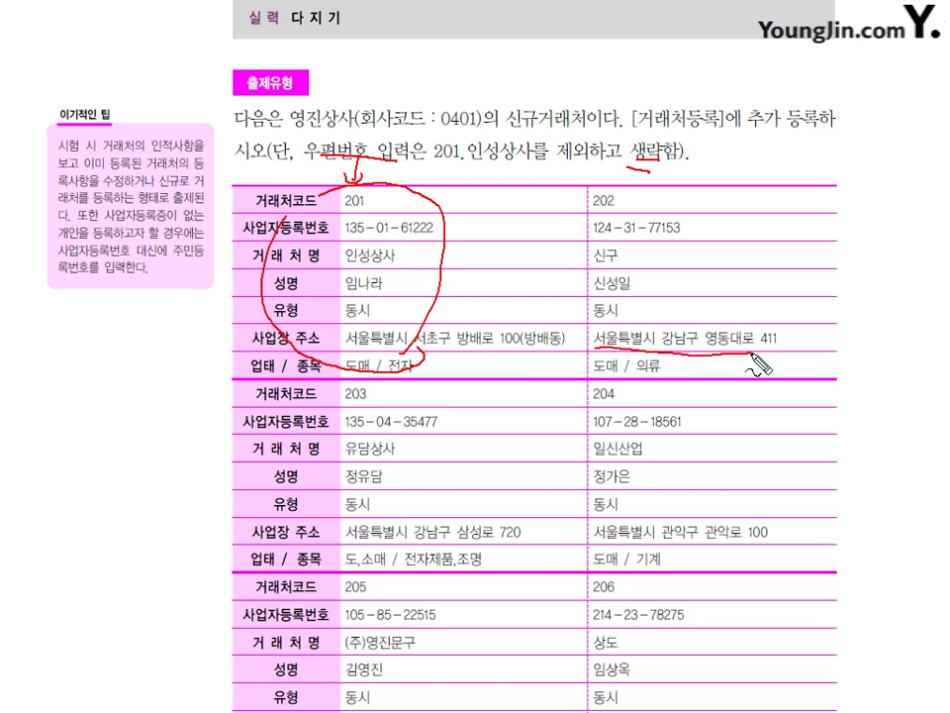
{"action": "mouse_move", "coordinate": [597, 346]}
{"action": "left_mouse_down"}
{"action": "mouse_move", "coordinate": [600, 334]}
{"action": "mouse_move", "coordinate": [772, 348]}
{"action": "left_mouse_up"}
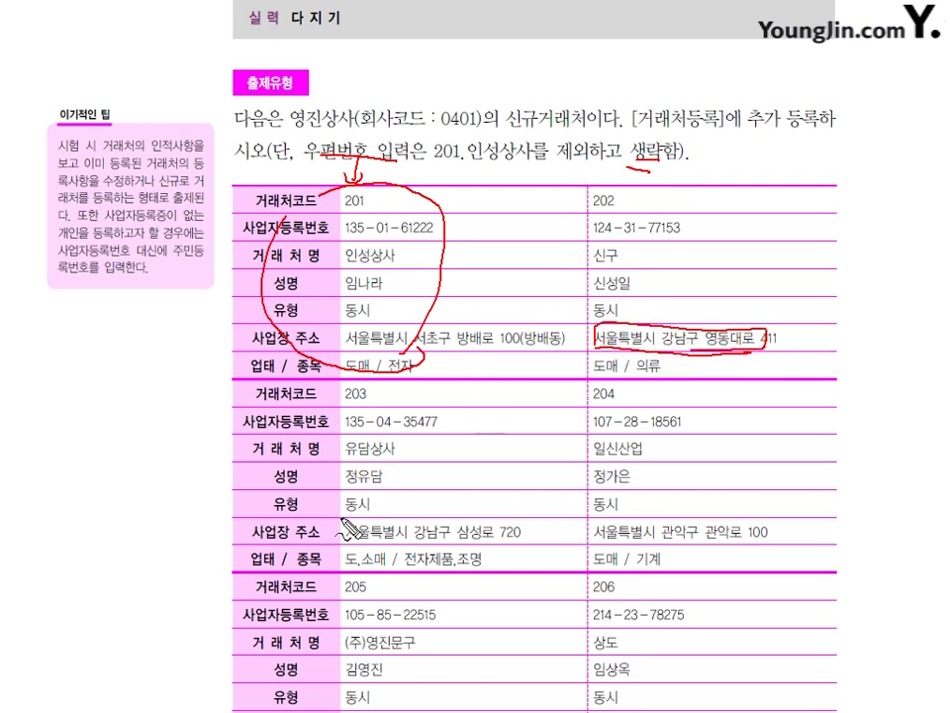
{"action": "mouse_move", "coordinate": [352, 534]}
{"action": "left_mouse_down"}
{"action": "mouse_move", "coordinate": [475, 538]}
{"action": "mouse_move", "coordinate": [455, 542]}
{"action": "left_mouse_up"}
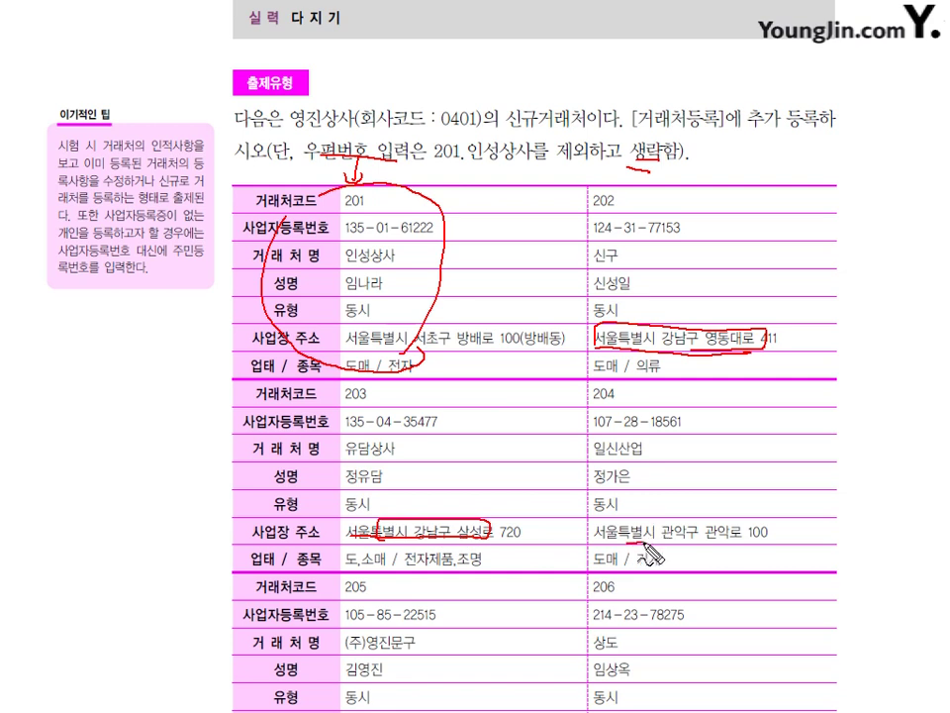
{"action": "left_click_drag", "start_coordinate": [617, 540], "coordinate": [750, 541]}
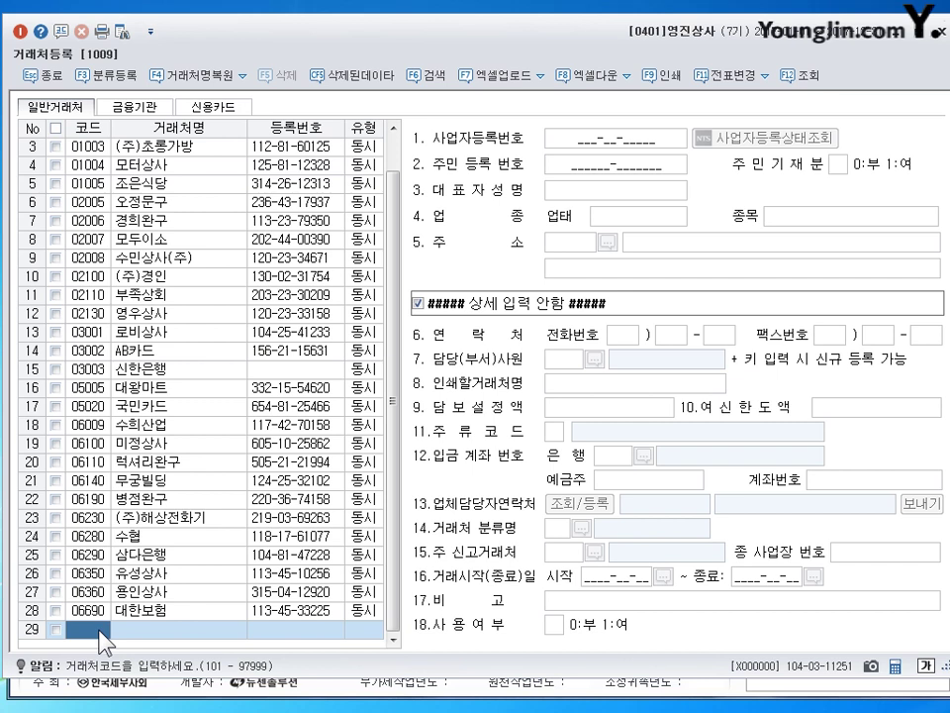
Start row 29 with code 201 and name 인성상사, keeping the type 동시.
{"action": "type", "text": "201"}
{"action": "key", "text": "Return"}
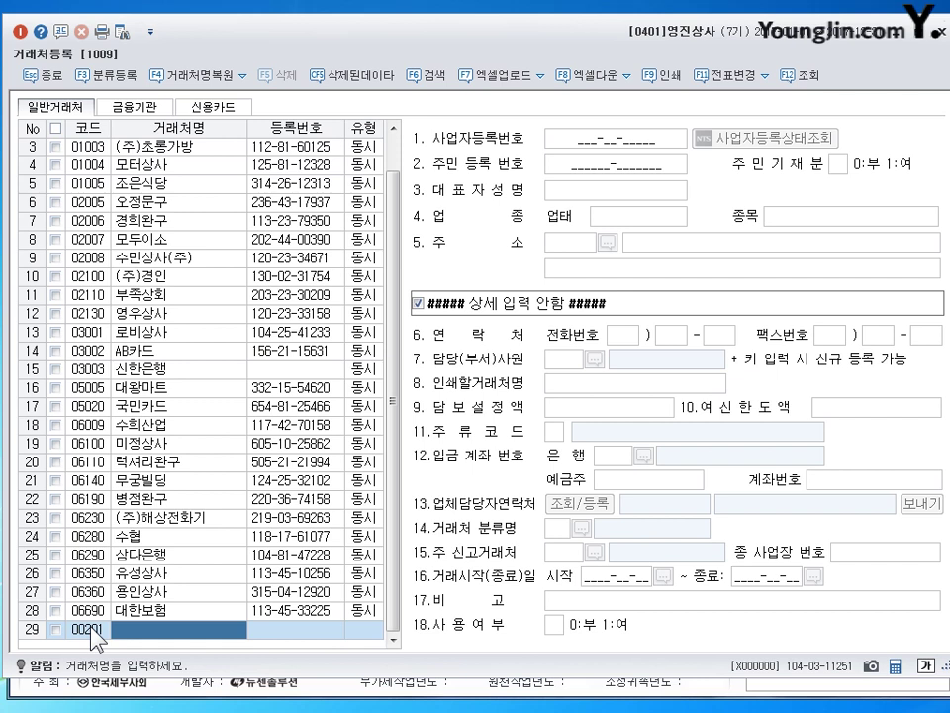
{"action": "type", "text": "인성상사"}
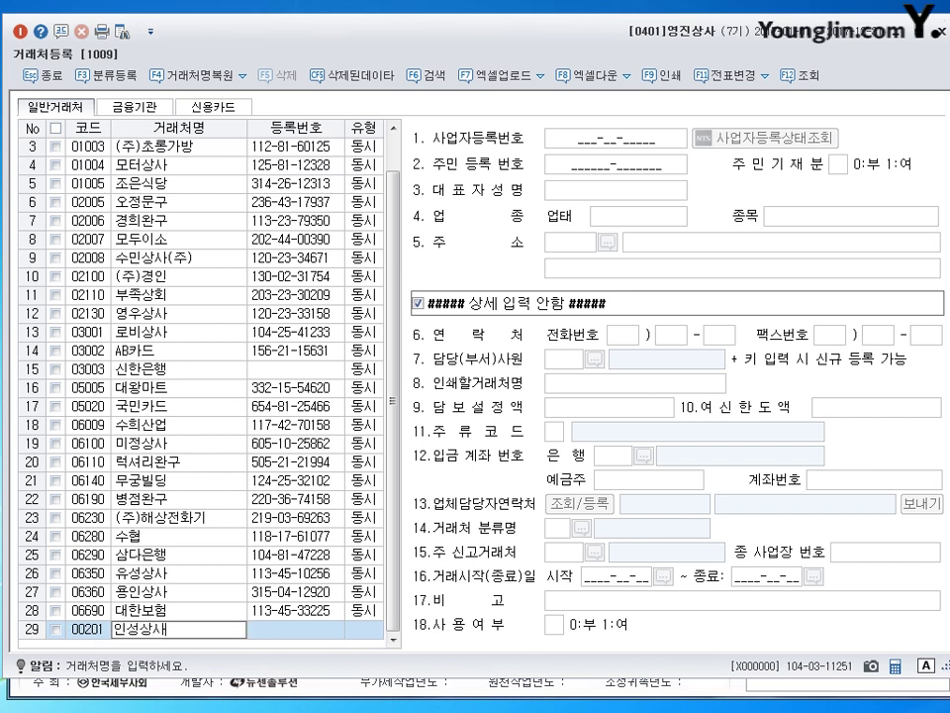
{"action": "key", "text": "Return"}
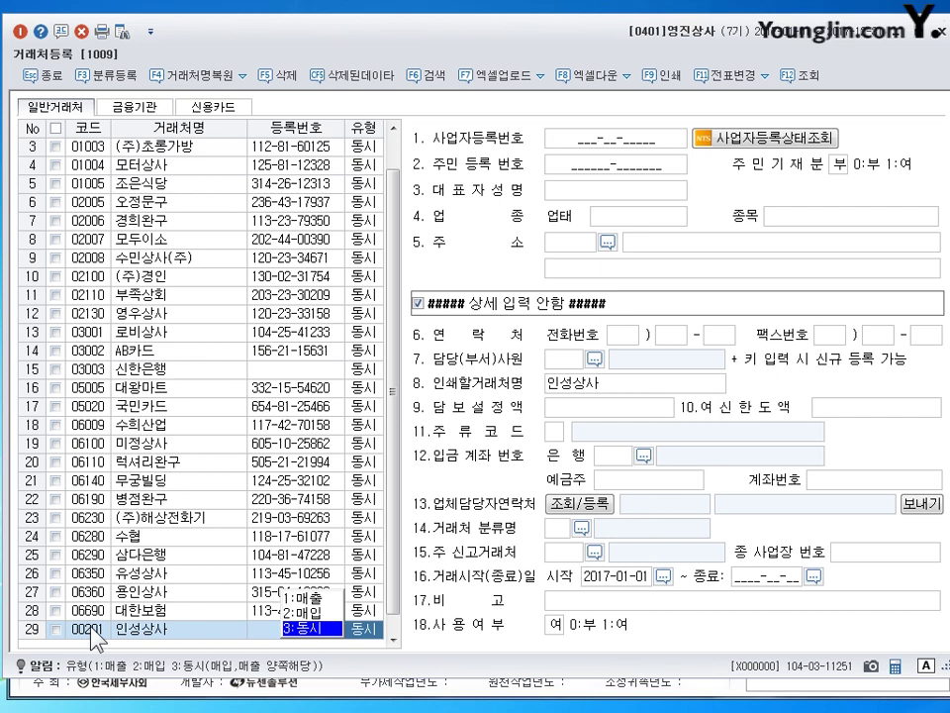
{"action": "key", "text": "Return"}
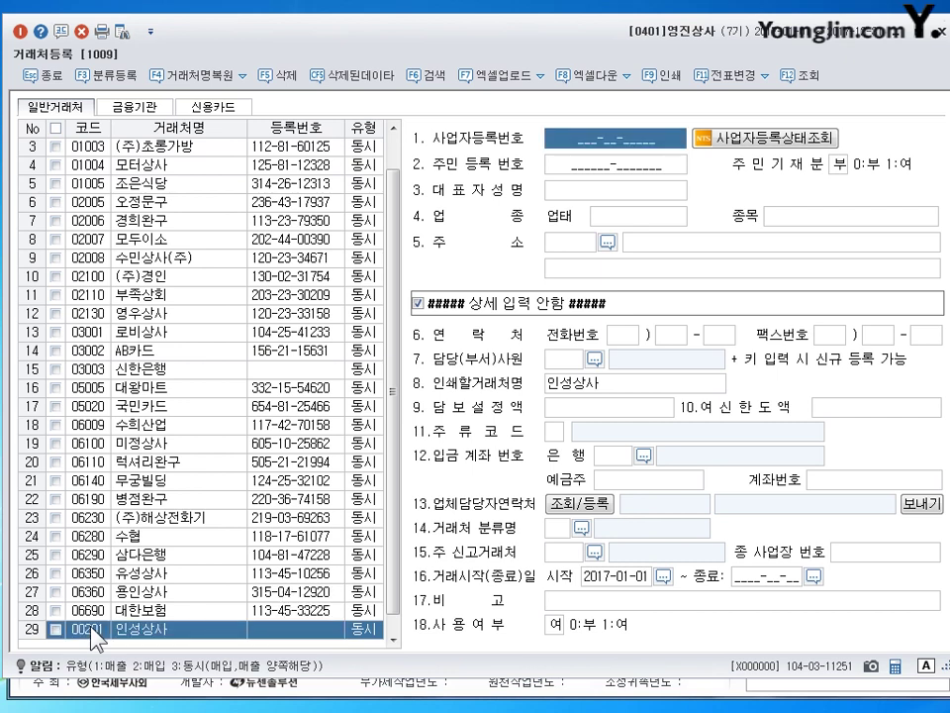
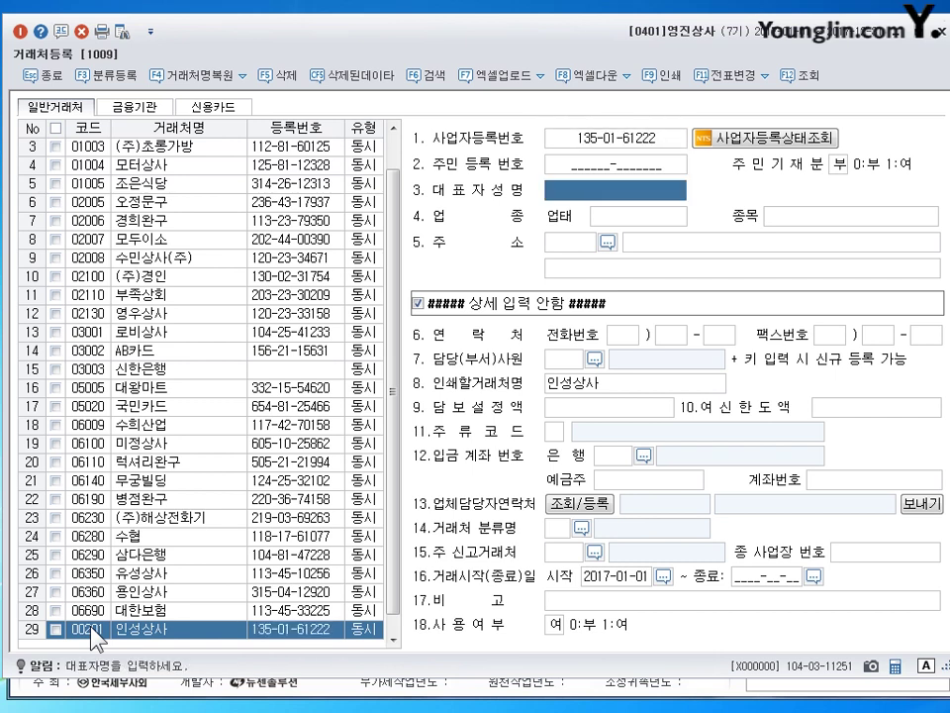
Fill in the business number, the representative, business type 도매 and item 전자, then open the postcode search.
{"action": "key", "text": "Return"}
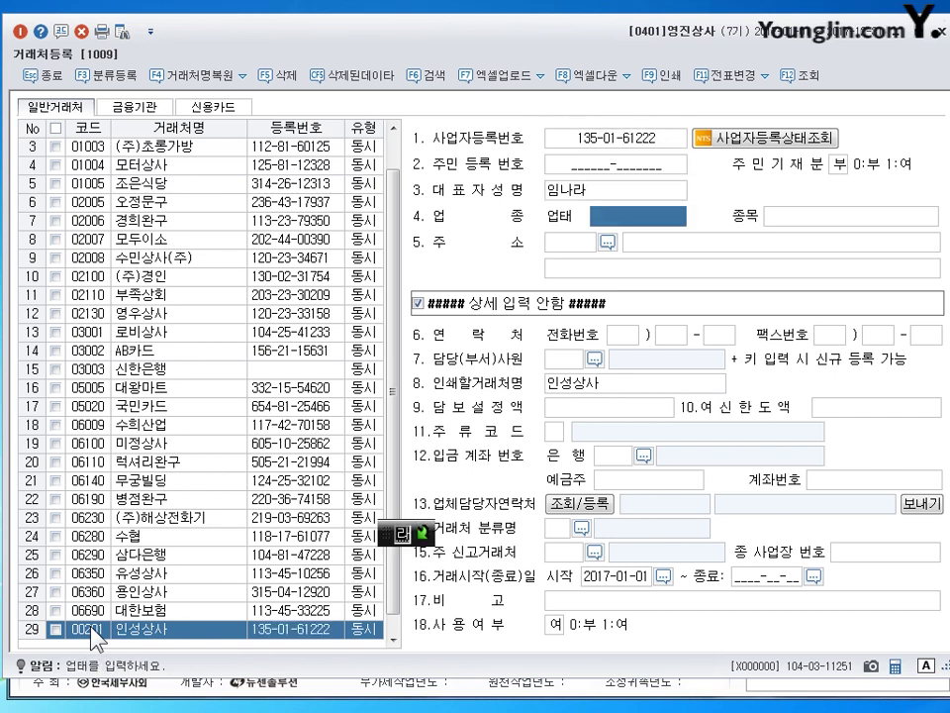
{"action": "type", "text": "도매"}
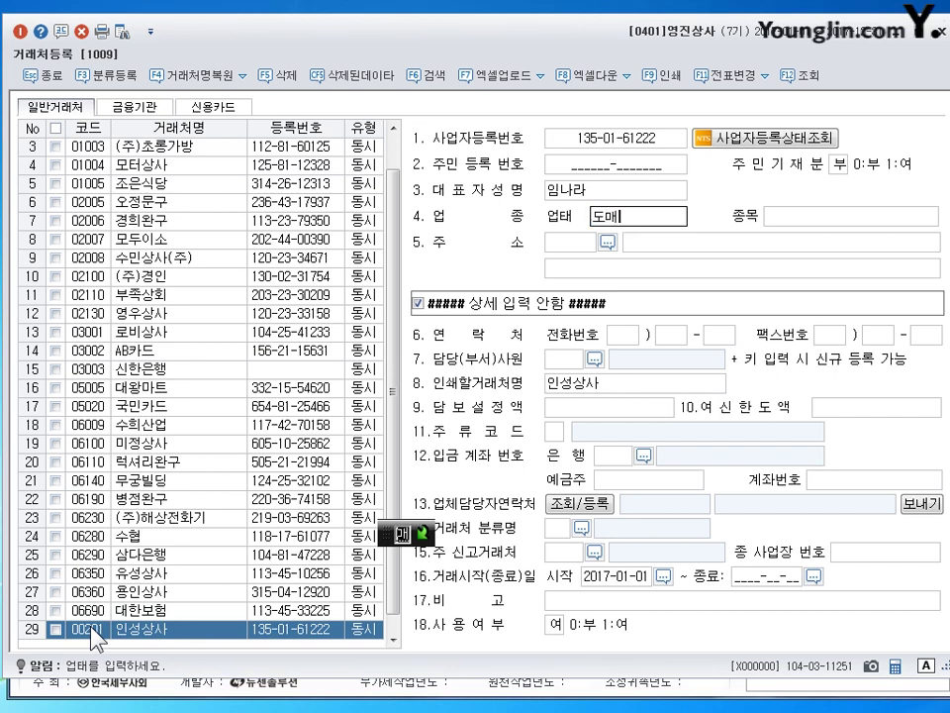
{"action": "key", "text": "Return"}
{"action": "type", "text": "전자"}
{"action": "key", "text": "Return"}
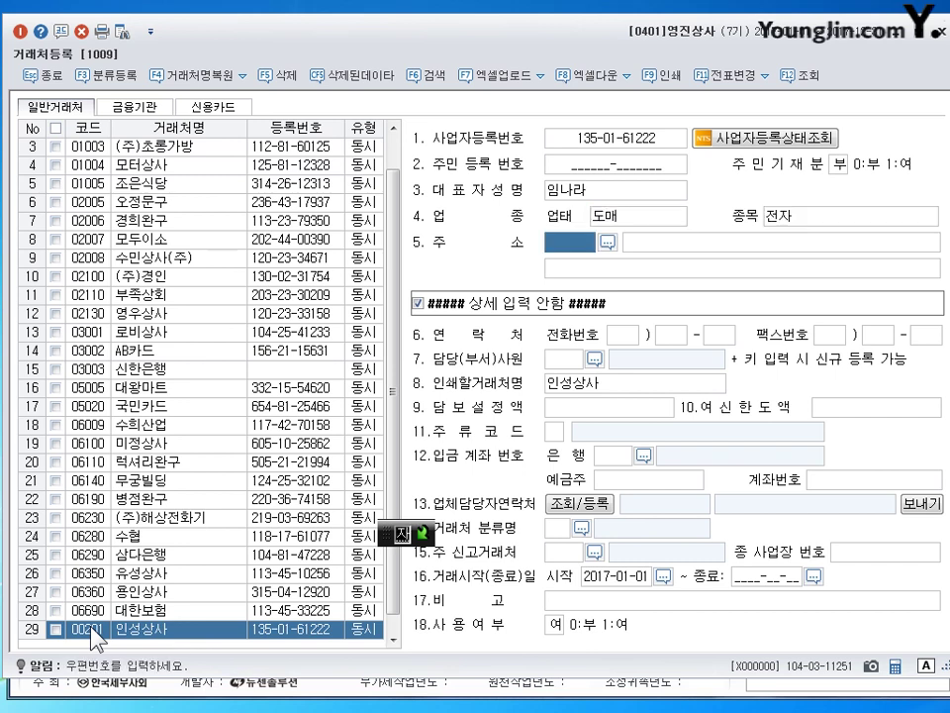
{"action": "key", "text": "Return"}
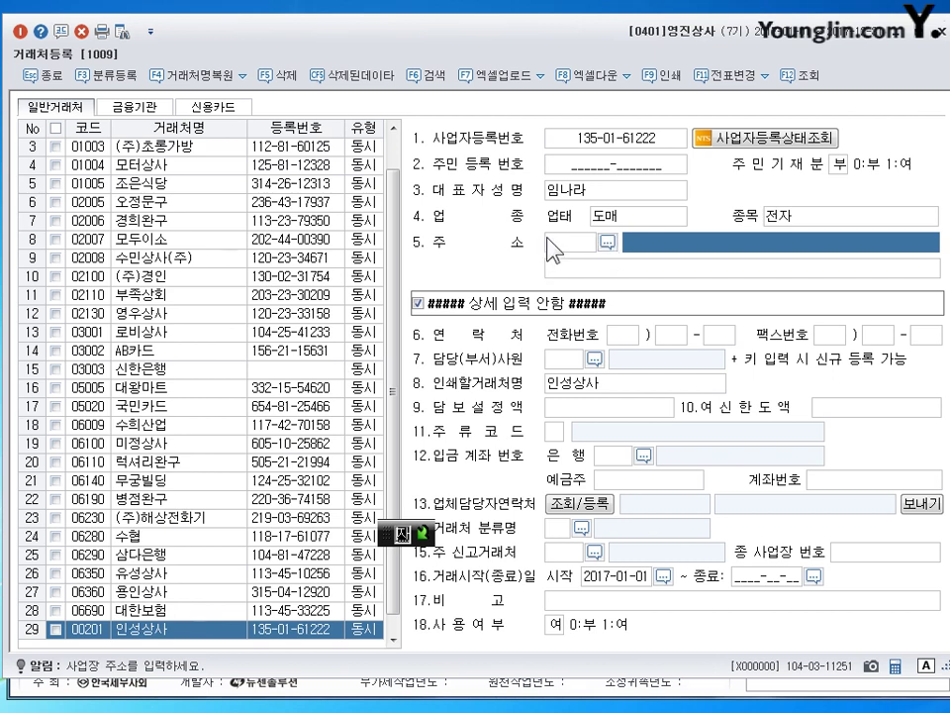
{"action": "left_click", "coordinate": [611, 244]}
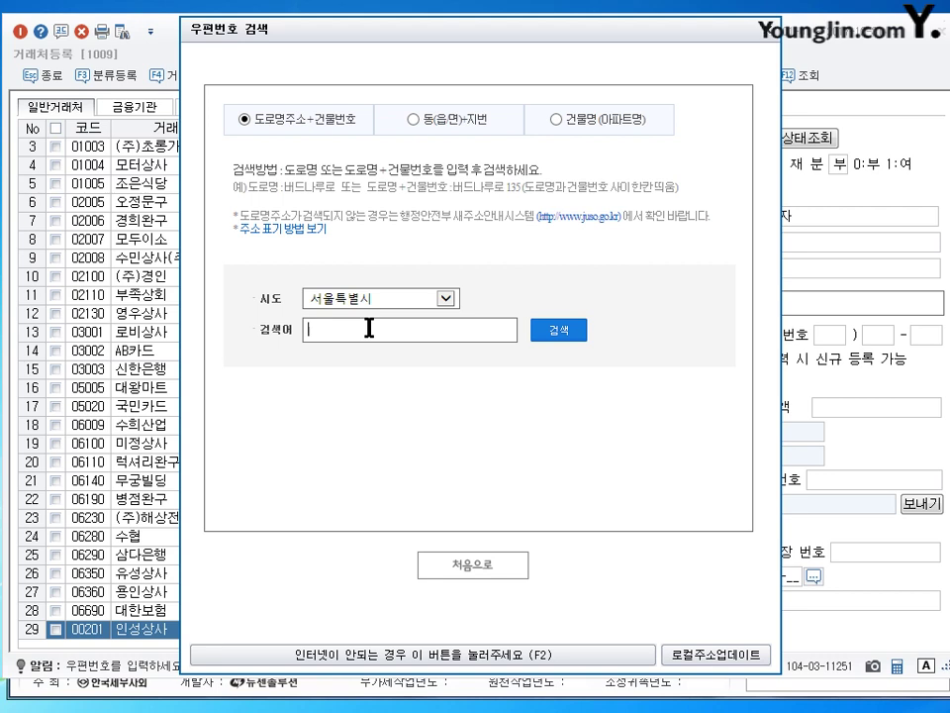
{"action": "key", "text": "Return"}
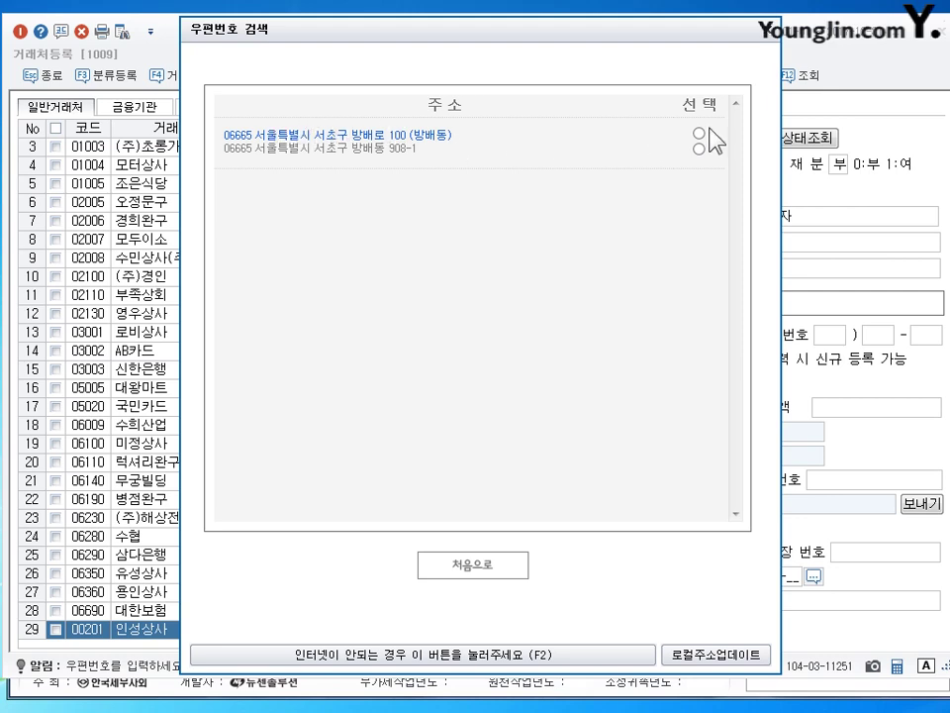
{"action": "left_click", "coordinate": [700, 133]}
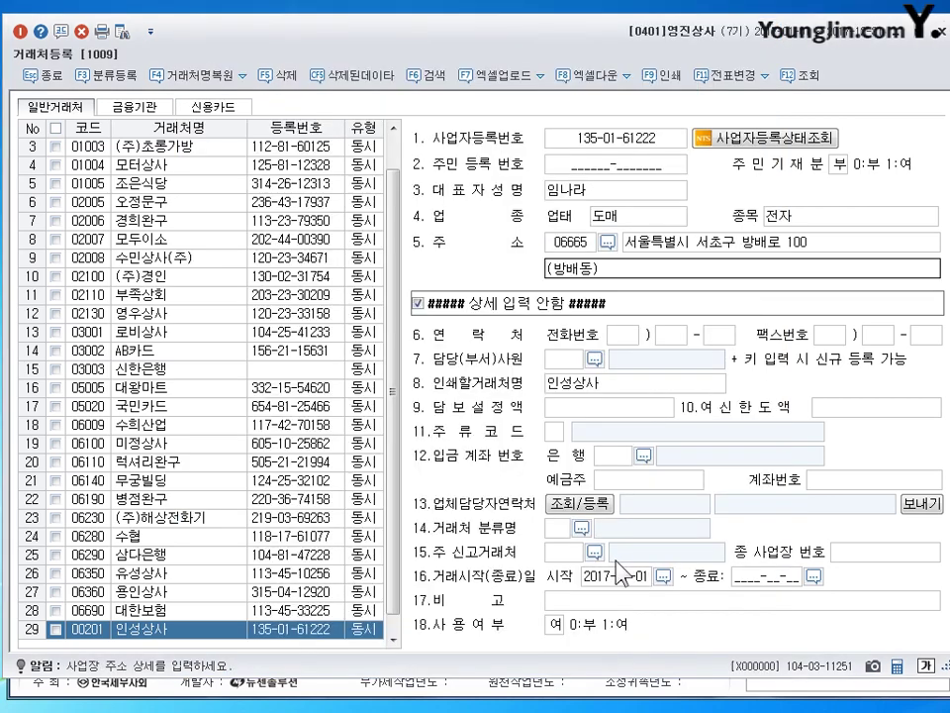
{"action": "left_click", "coordinate": [833, 218]}
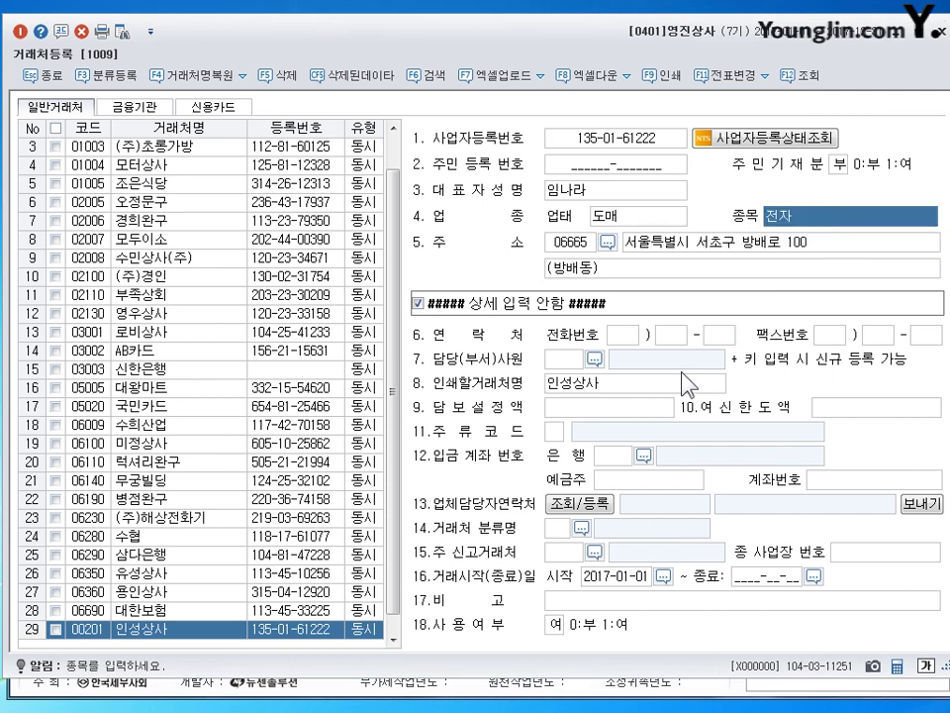
{"action": "key", "text": "Return"}
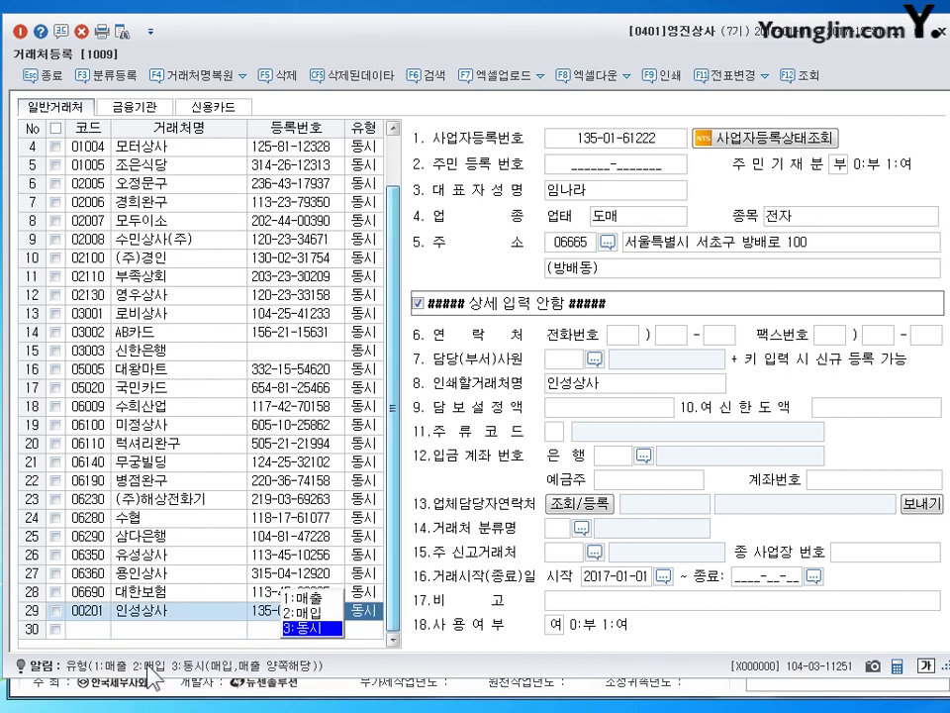
{"action": "left_click", "coordinate": [93, 626]}
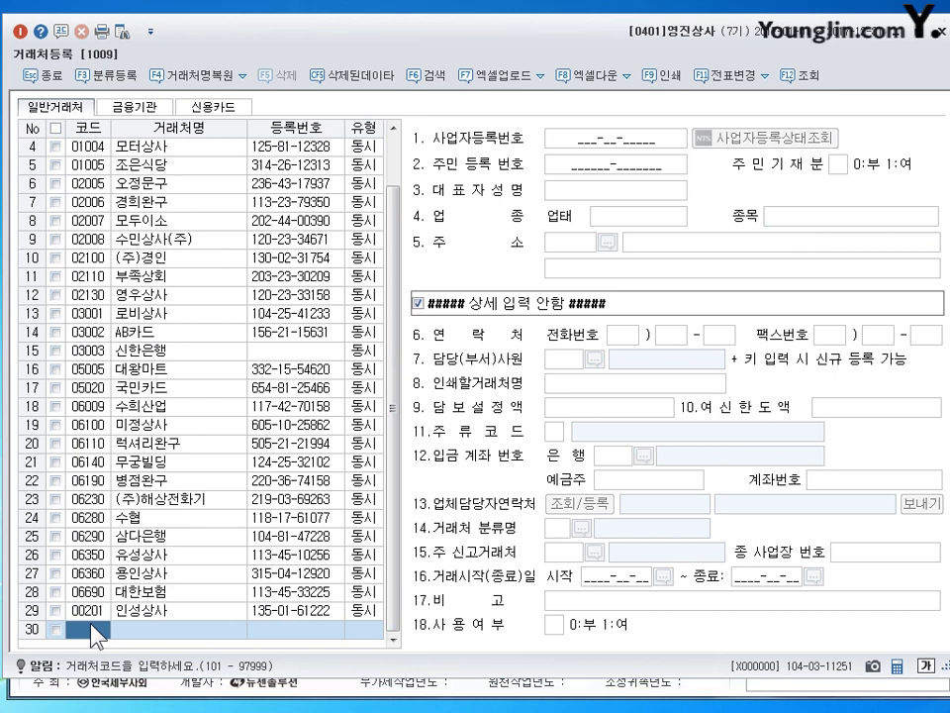
{"action": "left_click", "coordinate": [76, 611]}
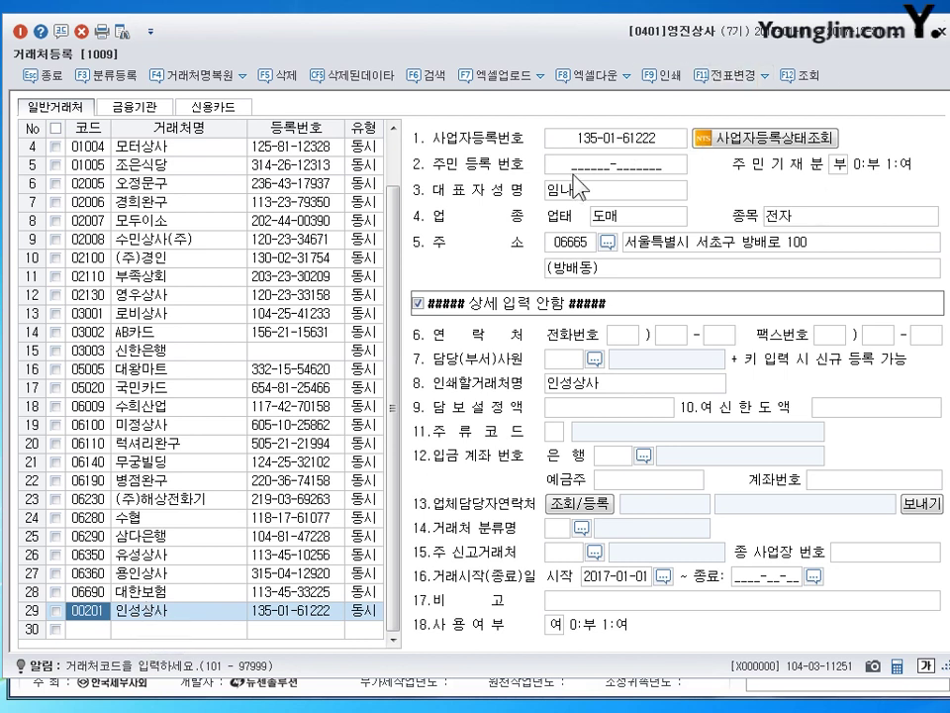
{"action": "left_click", "coordinate": [92, 629]}
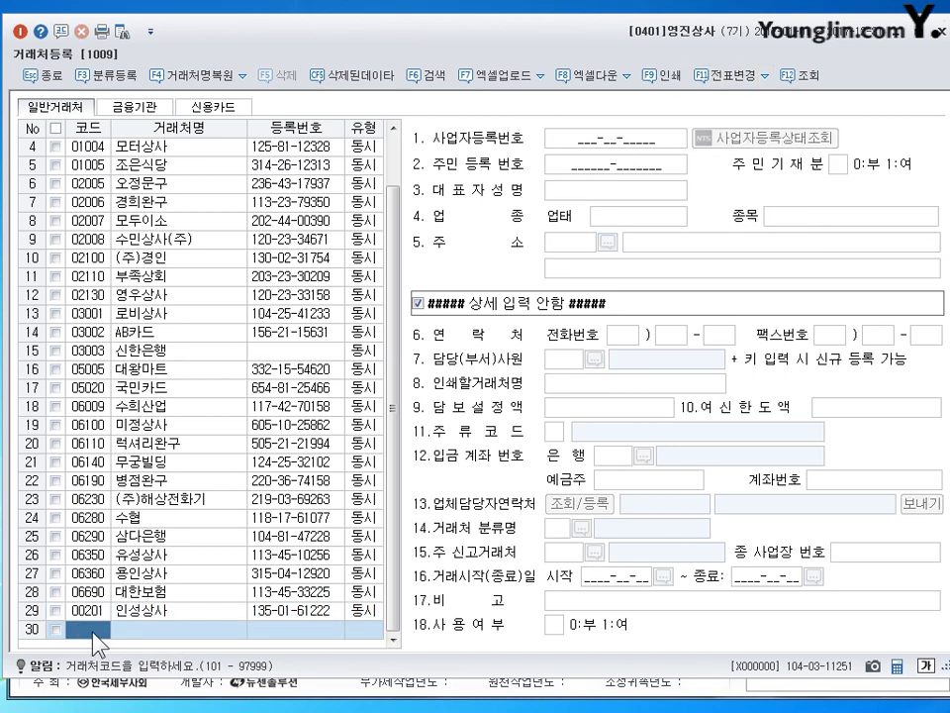
{"action": "left_click", "coordinate": [151, 605]}
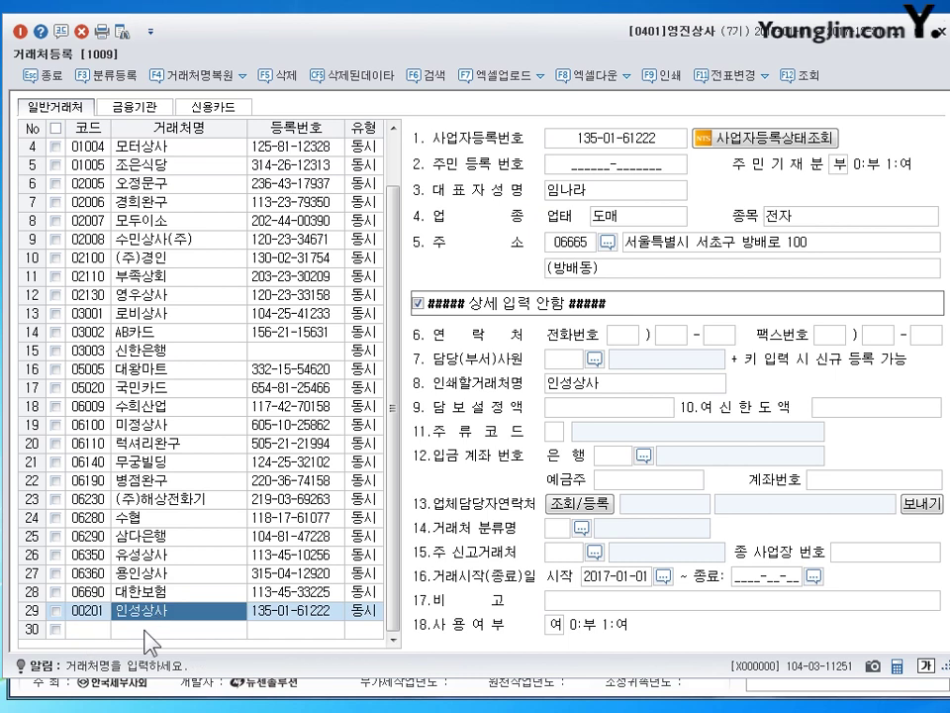
{"action": "left_click", "coordinate": [79, 629]}
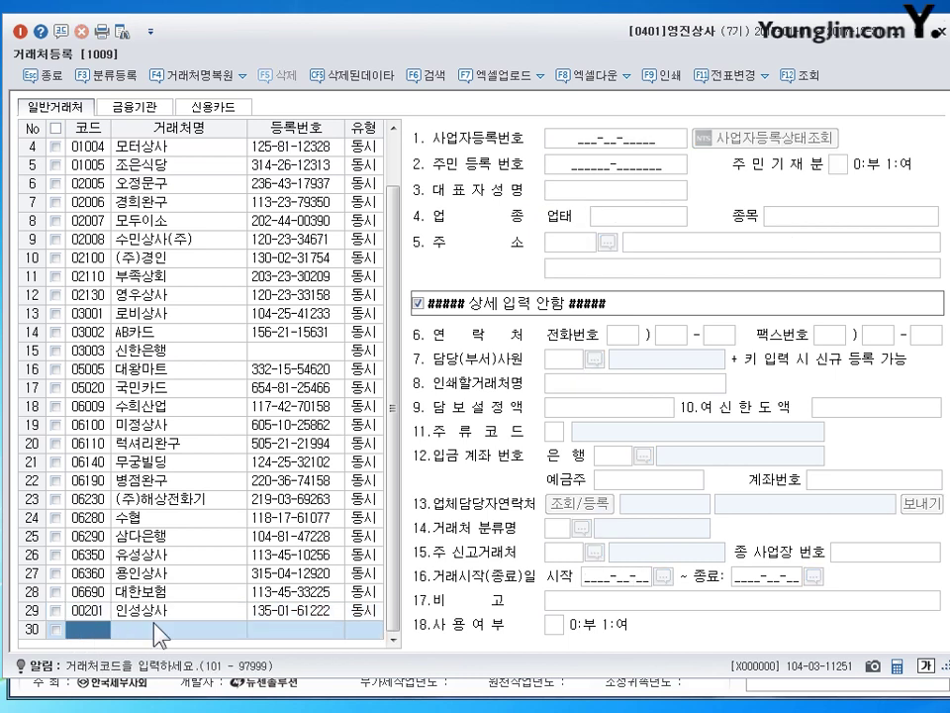
{"action": "left_click", "coordinate": [148, 611]}
{"action": "left_click", "coordinate": [98, 630]}
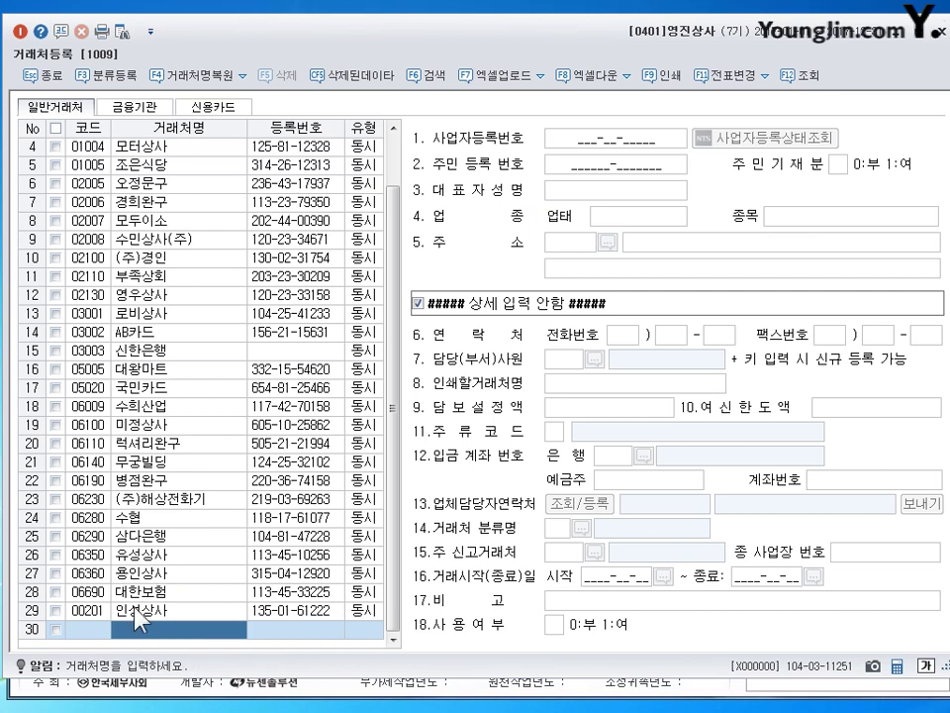
{"action": "key", "text": "Up"}
{"action": "key", "text": "Down"}
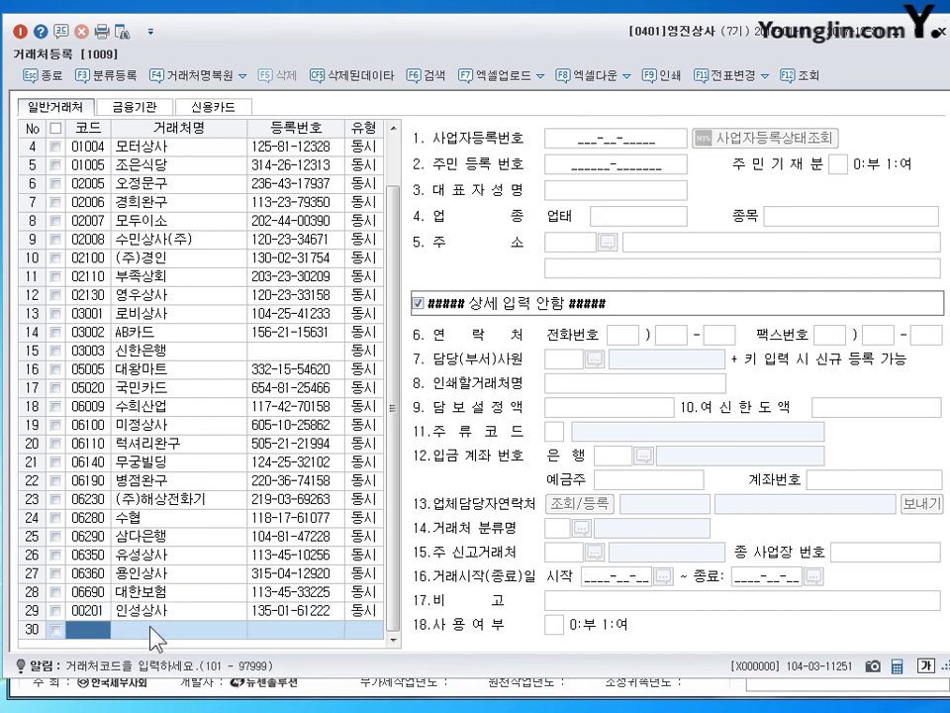
{"action": "key", "text": "Left"}
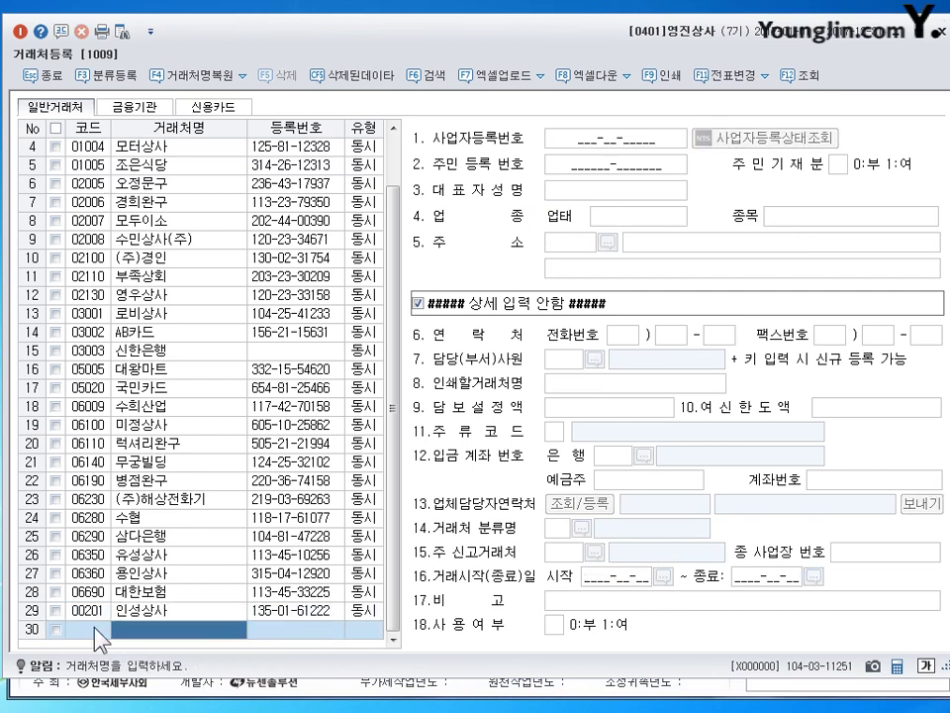
{"action": "key", "text": "Up"}
{"action": "key", "text": "Down"}
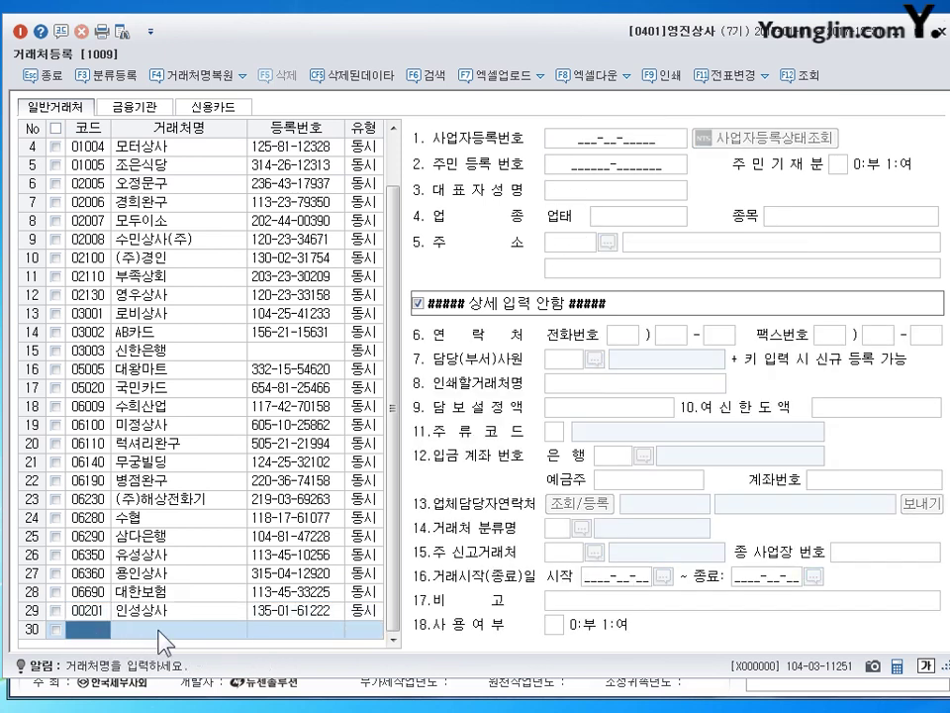
{"action": "left_click", "coordinate": [159, 611]}
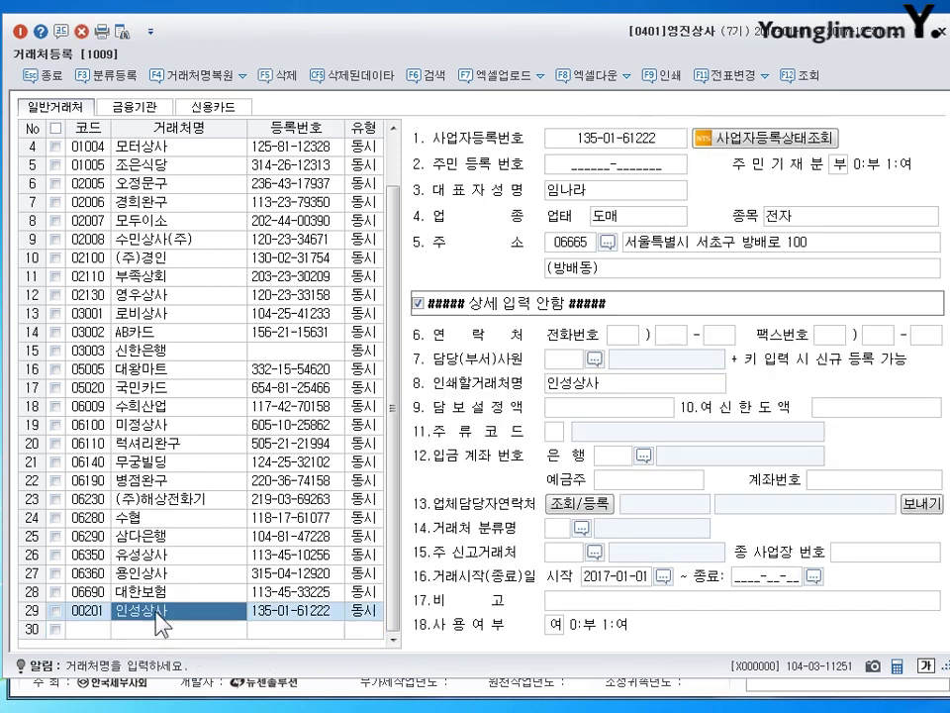
{"action": "left_click", "coordinate": [146, 628]}
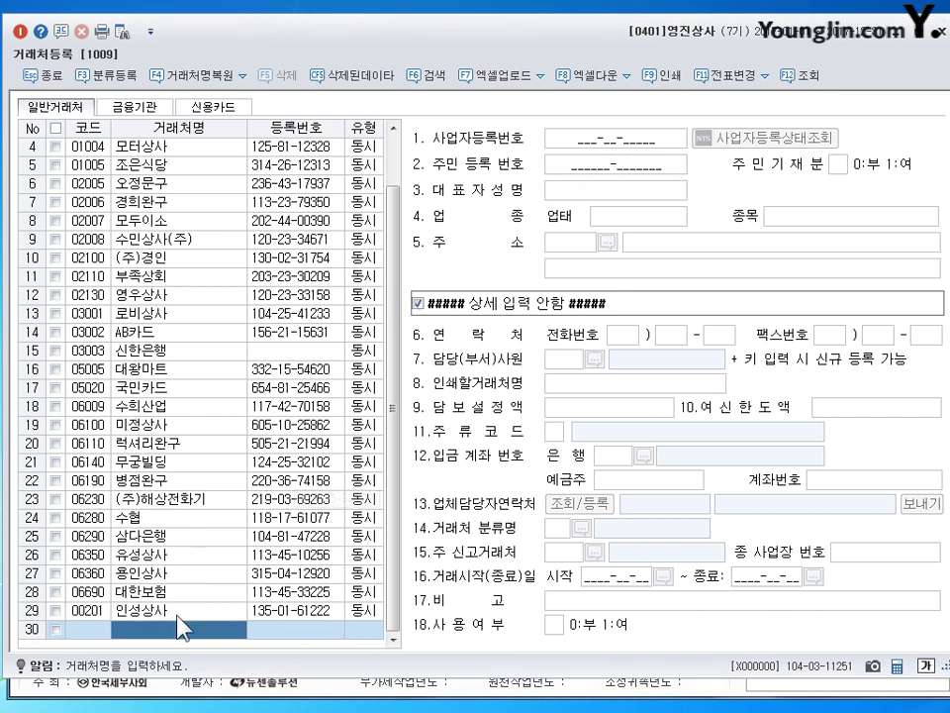
{"action": "left_click", "coordinate": [150, 614]}
In row 30 enter code 202 and name 신구, with the business number and the representative's name.
{"action": "left_click", "coordinate": [92, 629]}
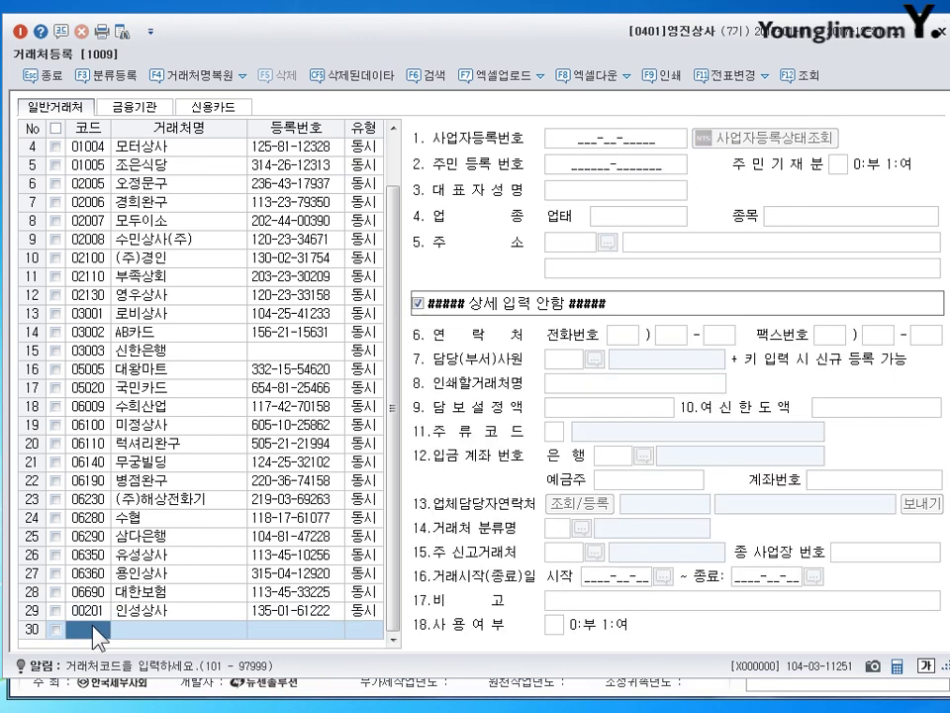
{"action": "type", "text": "202"}
{"action": "key", "text": "Return"}
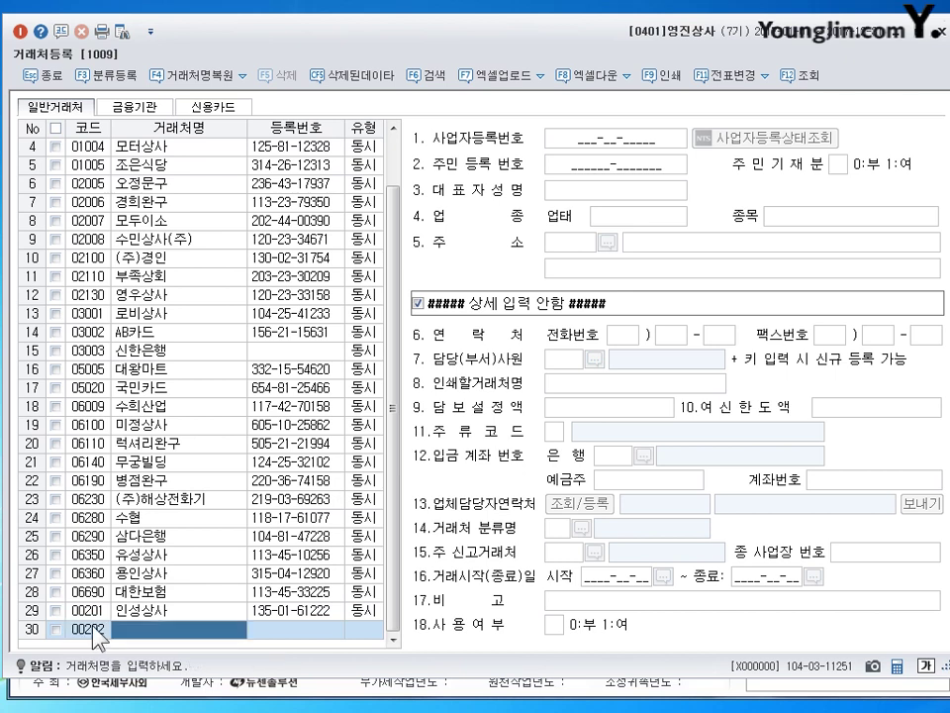
{"action": "type", "text": "신구"}
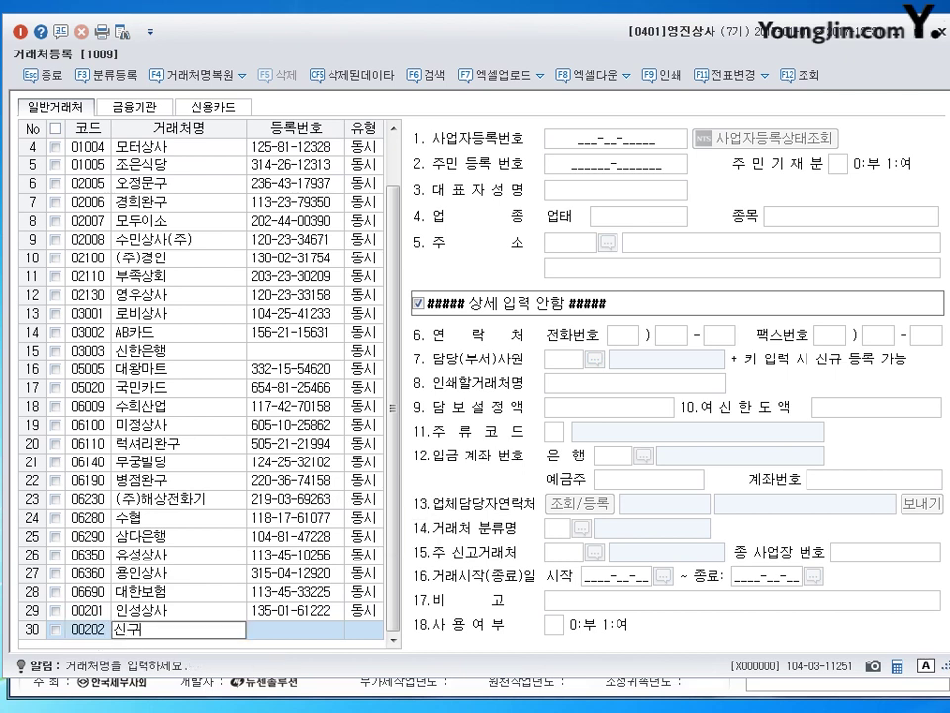
{"action": "key", "text": "Return"}
{"action": "key", "text": "Return"}
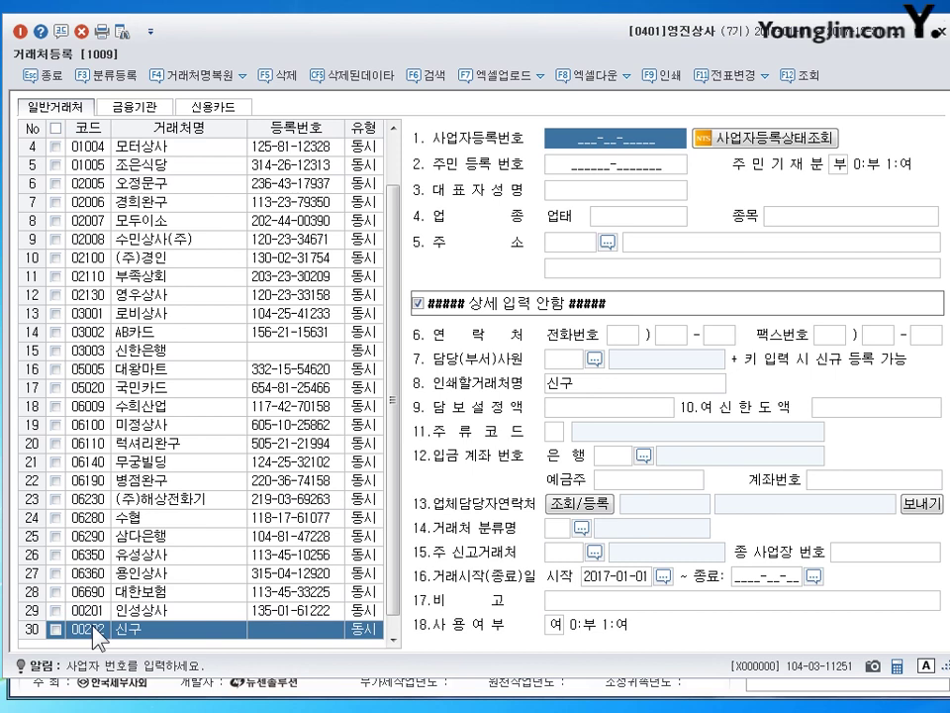
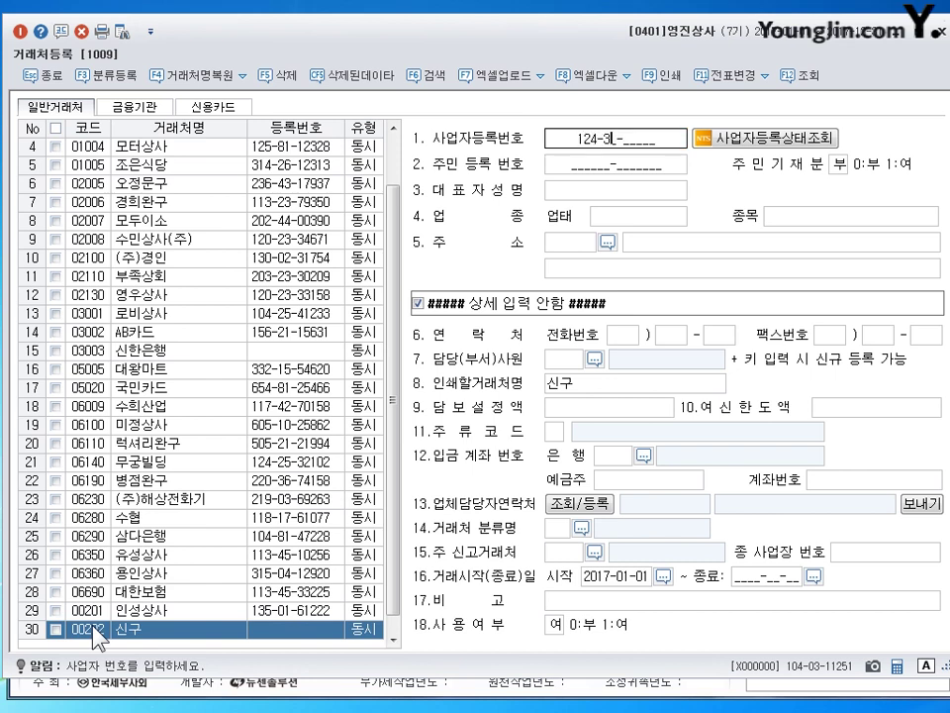
{"action": "key", "text": "Return"}
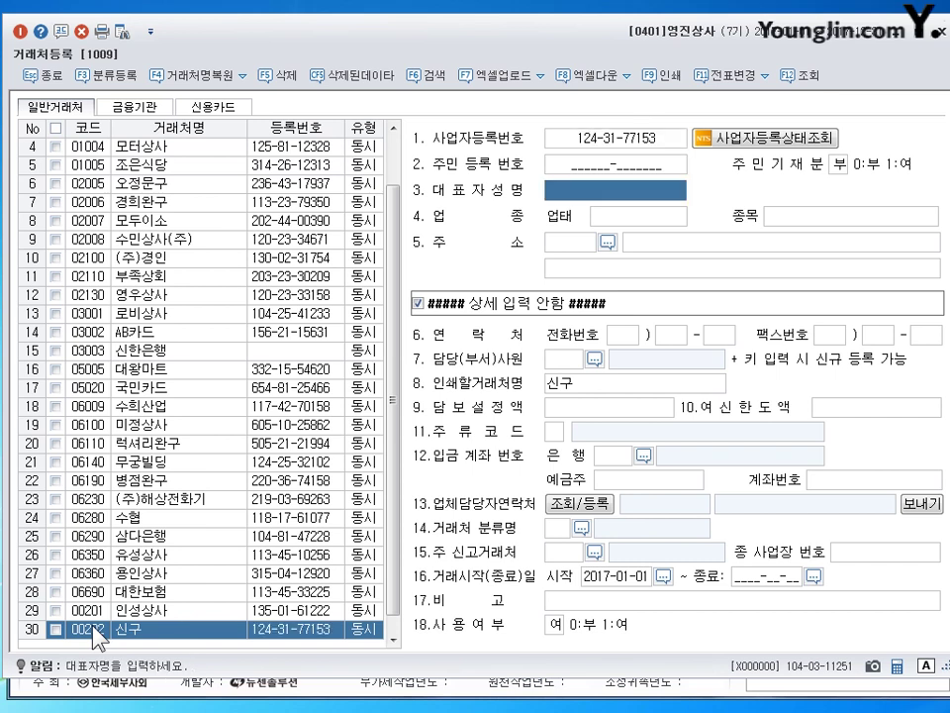
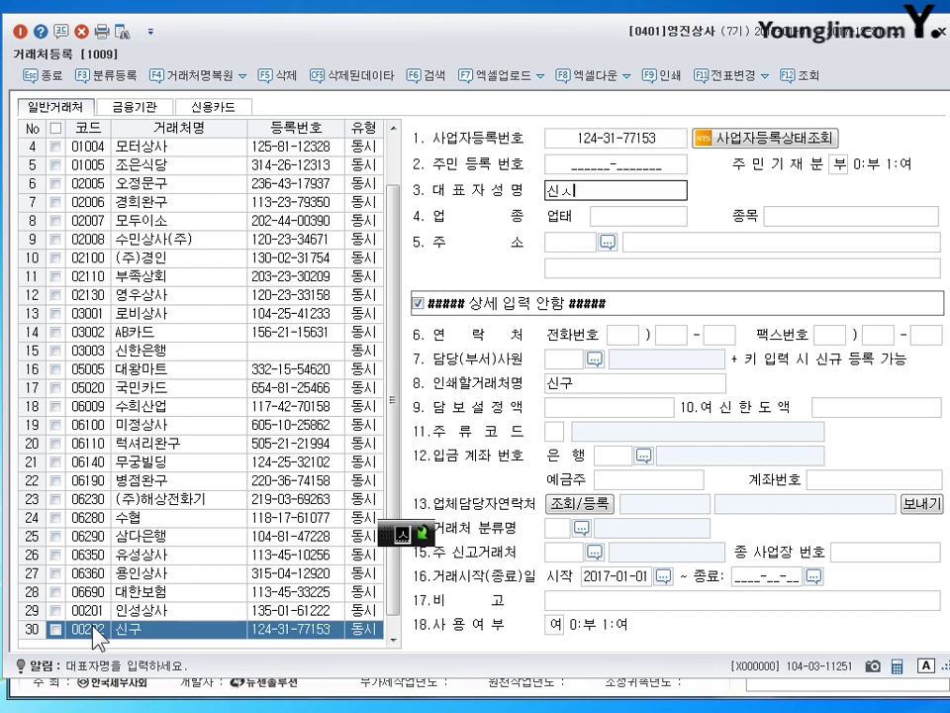
{"action": "key", "text": "Return"}
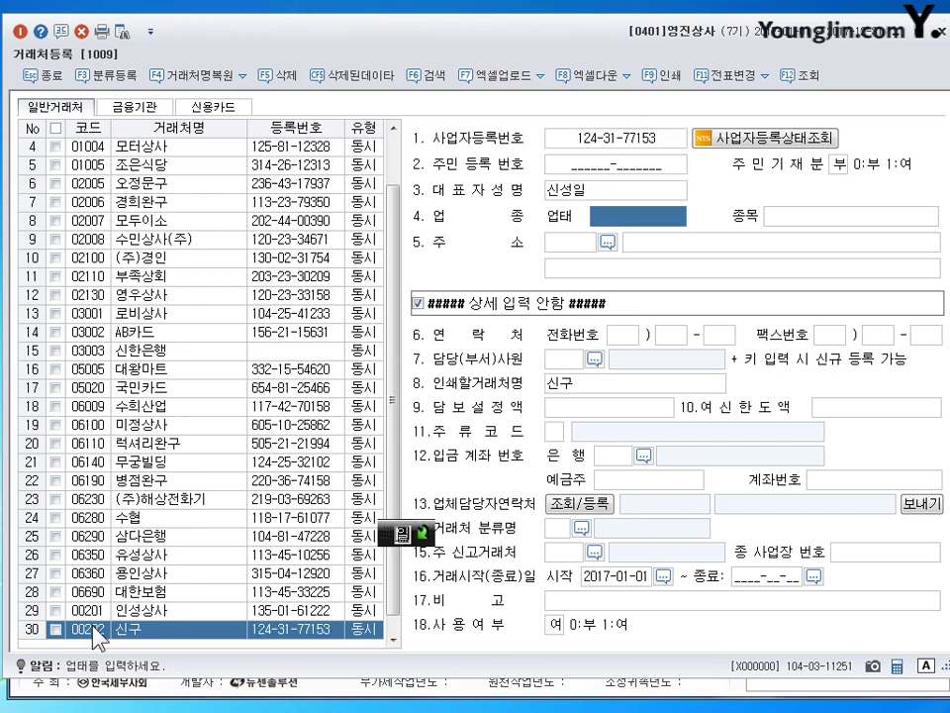
Set business type 도매, item 의류 and a 서울특별시 강남구 address, then save the 신구 record.
{"action": "type", "text": "도매"}
{"action": "key", "text": "Return"}
{"action": "type", "text": "ㅇ의류"}
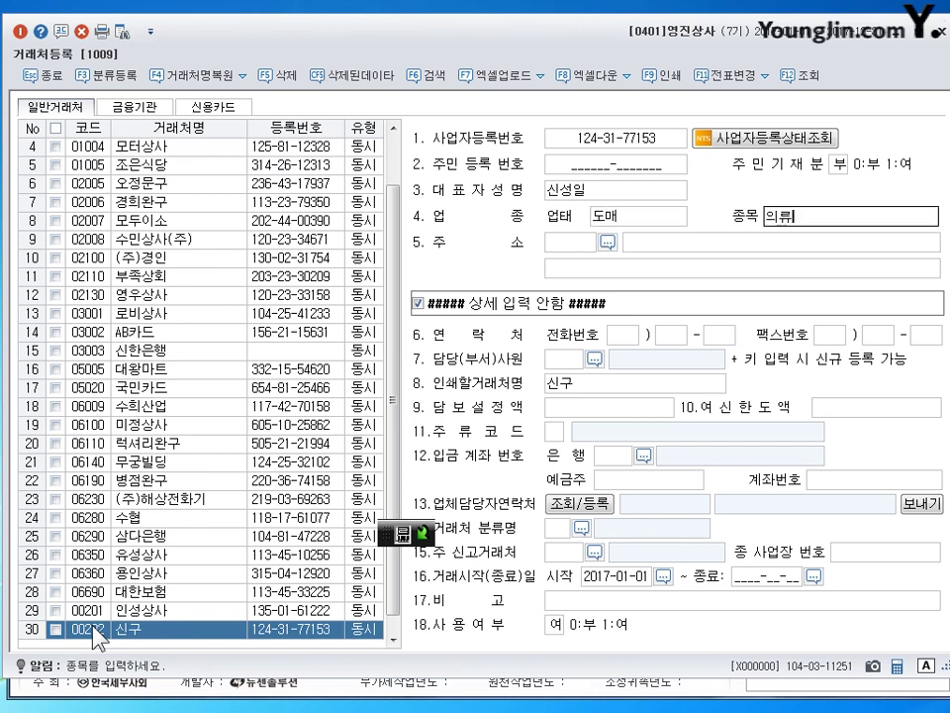
{"action": "key", "text": "Return"}
{"action": "type", "text": "서울특볈"}
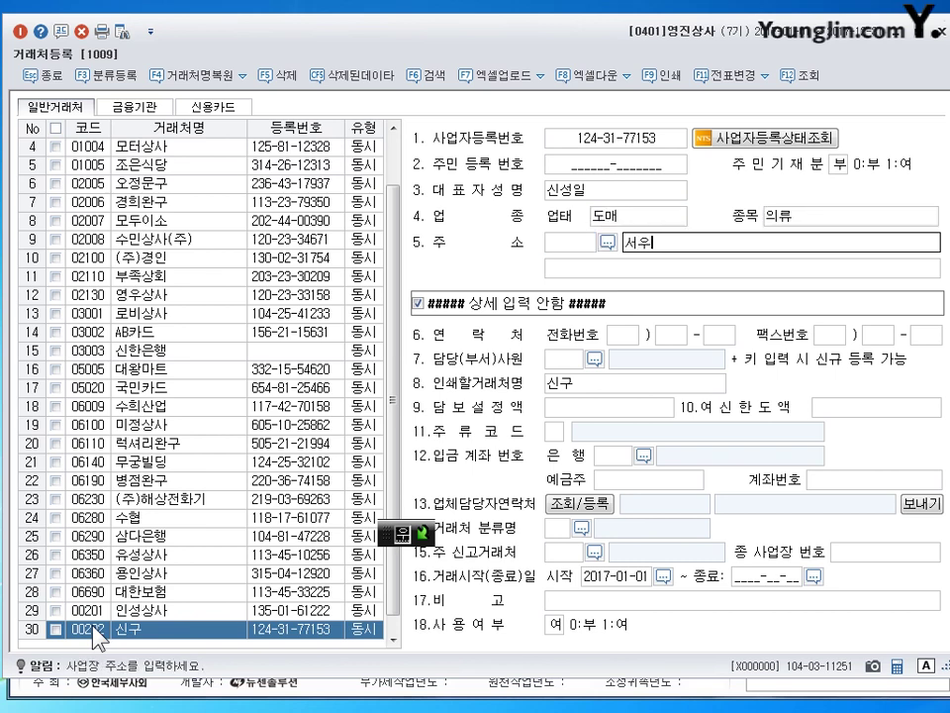
{"action": "type", "text": "시"}
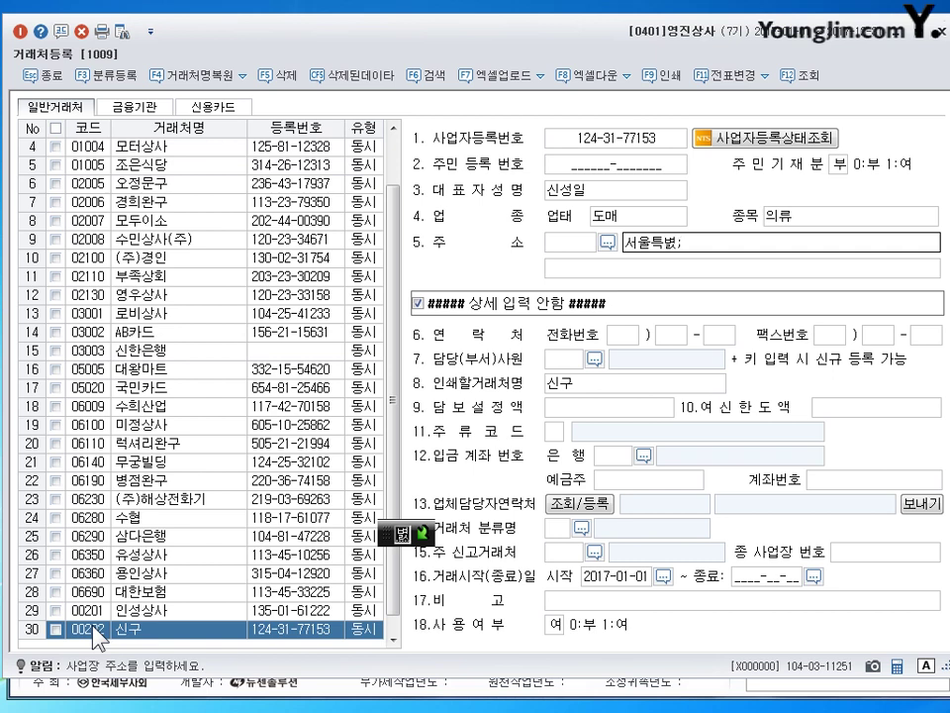
{"action": "key", "text": "BackSpace"}
{"action": "key", "text": "BackSpace"}
{"action": "type", "text": "별"}
{"action": "key", "text": "BackSpace"}
{"action": "key", "text": "BackSpace"}
{"action": "key", "text": "BackSpace"}
{"action": "type", "text": "특별시"}
{"action": "key", "text": "Hangul"}
{"action": "key", "text": "Hangul"}
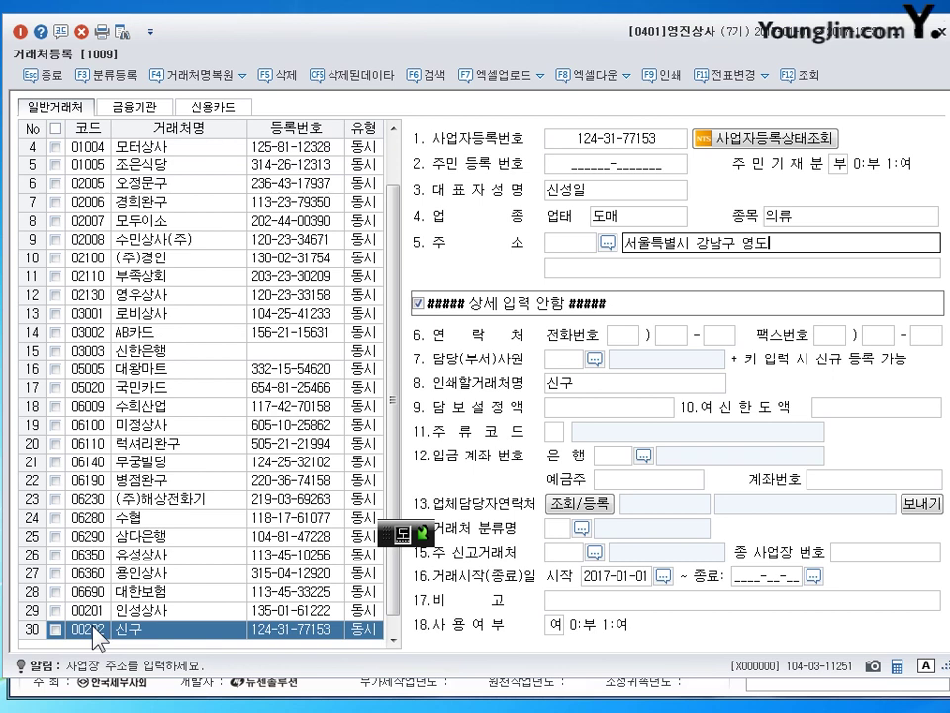
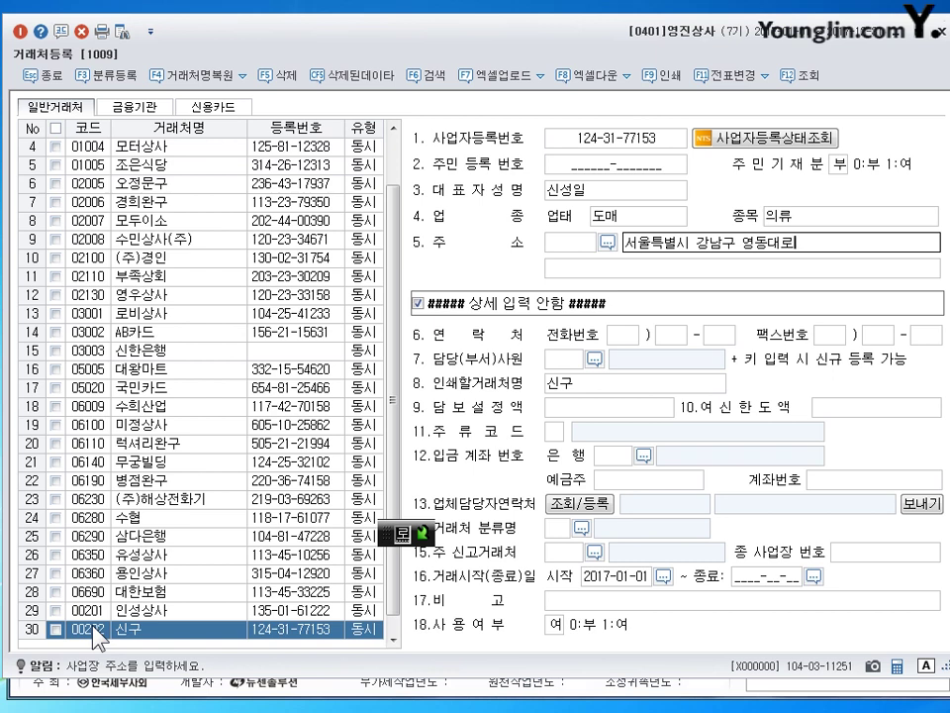
{"action": "key", "text": "Return"}
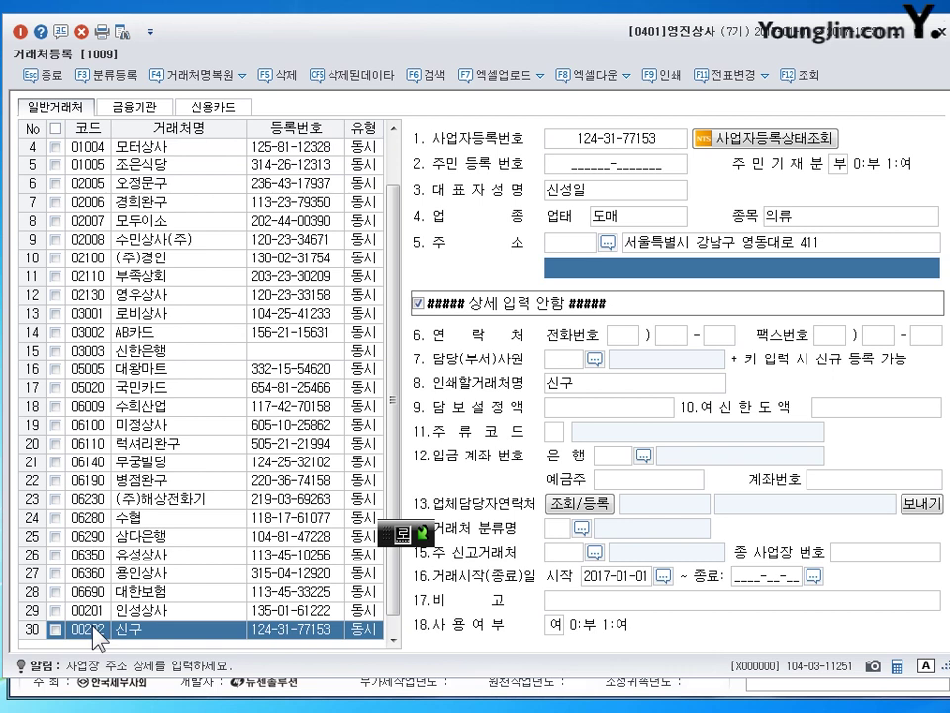
{"action": "key", "text": "Return"}
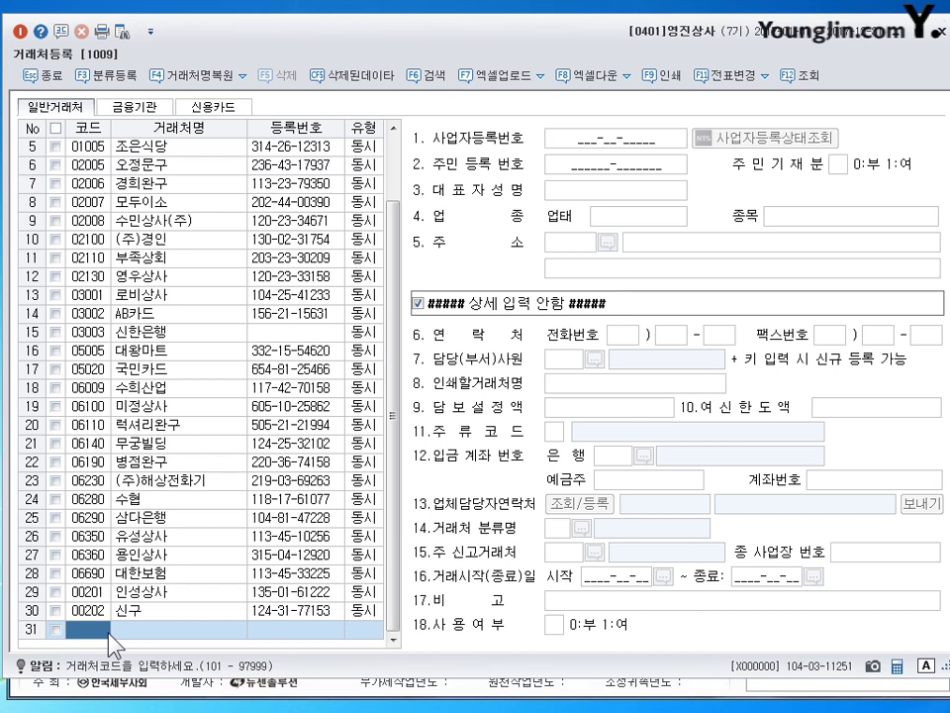
Enter code 203 and name 유담상사, plus the business number and the representative's name.
{"action": "type", "text": "203"}
{"action": "key", "text": "Return"}
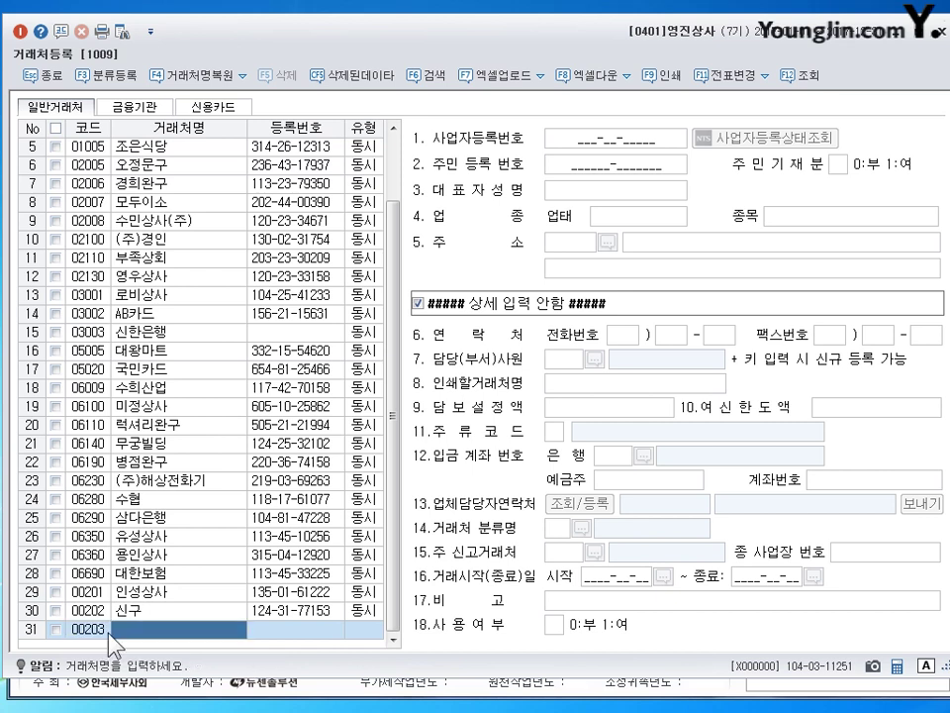
{"action": "type", "text": "홍미"}
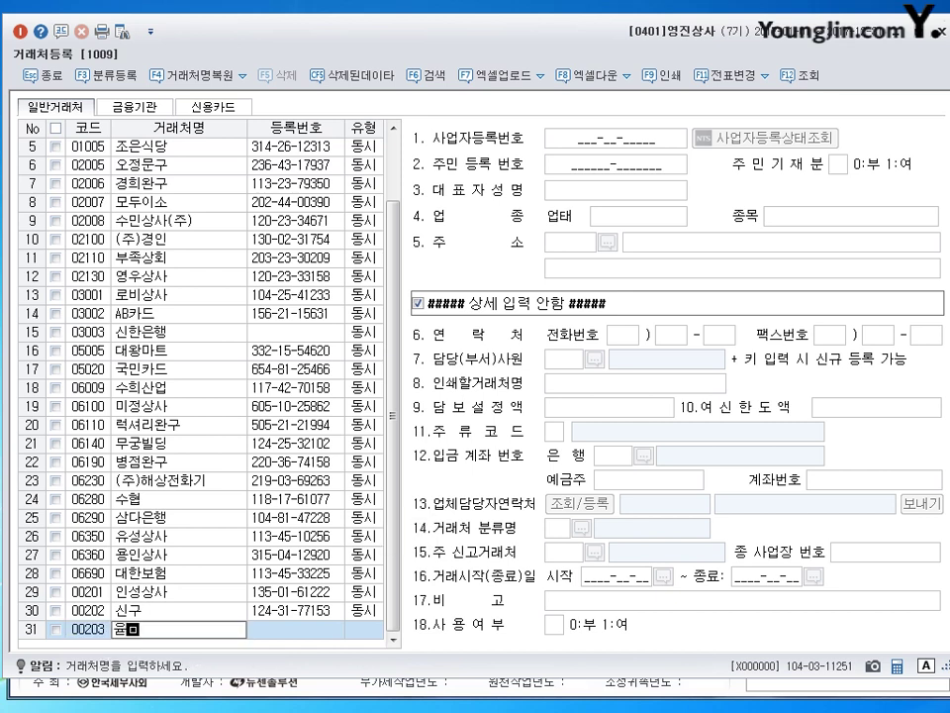
{"action": "key", "text": "BackSpace"}
{"action": "key", "text": "BackSpace"}
{"action": "type", "text": "유담상사"}
{"action": "key", "text": "Return"}
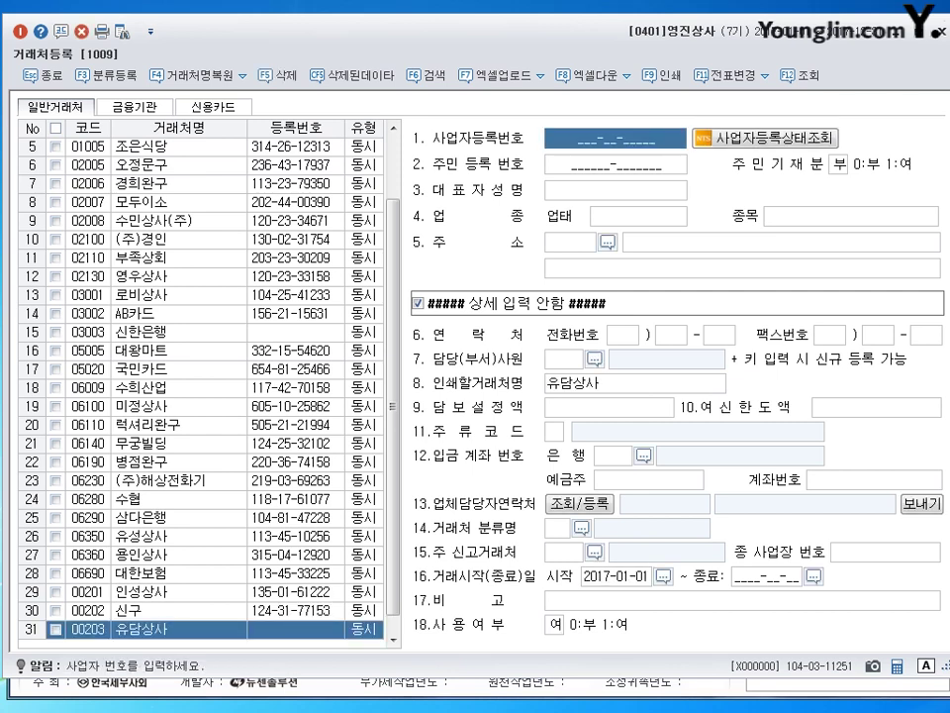
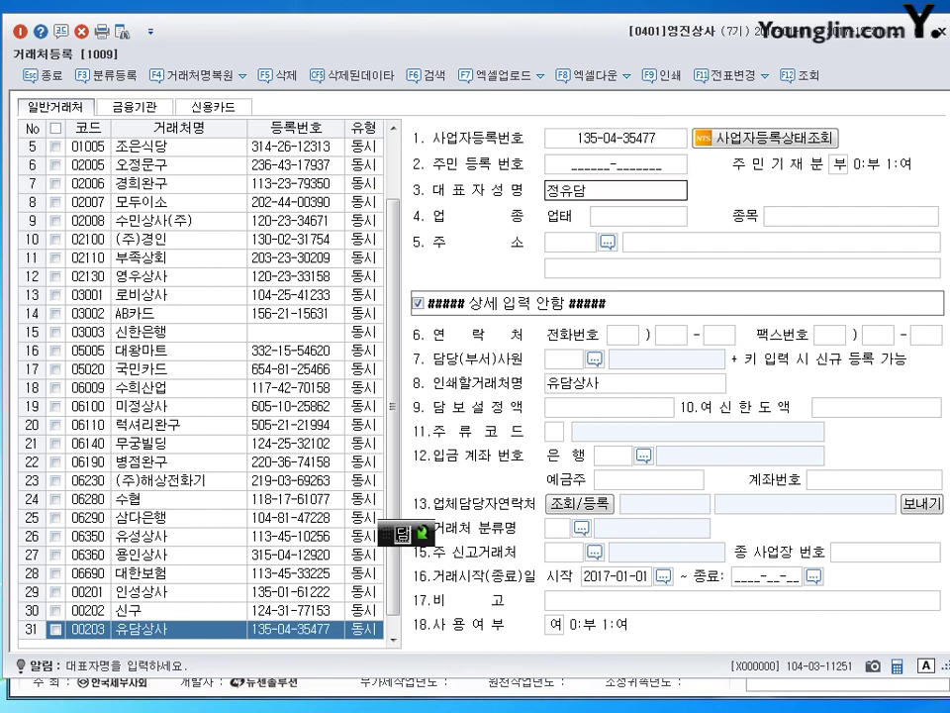
{"action": "key", "text": "Return"}
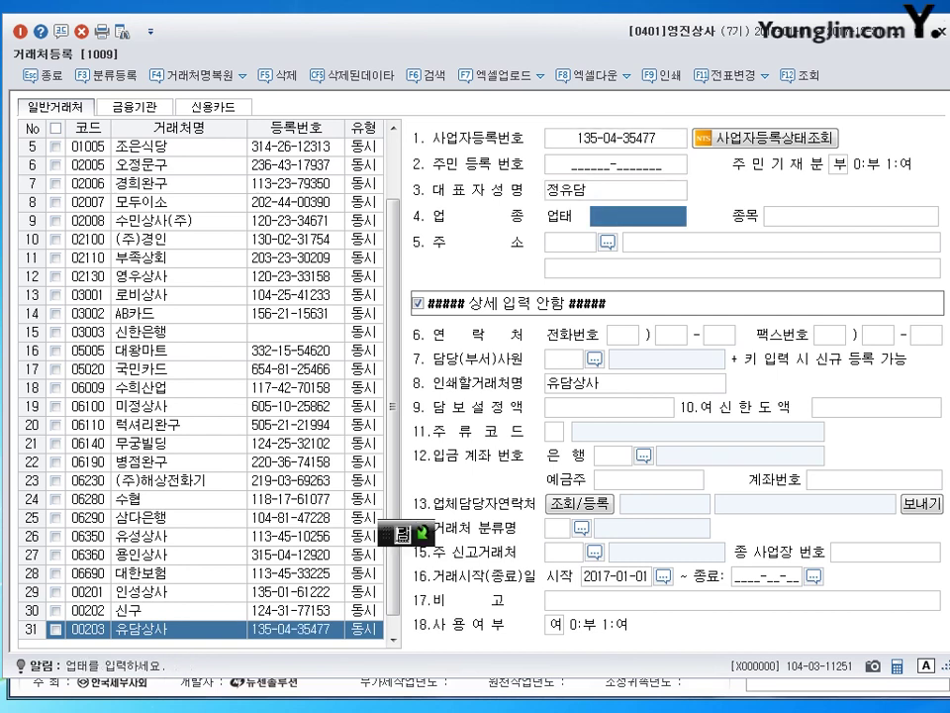
{"action": "type", "text": "도"}
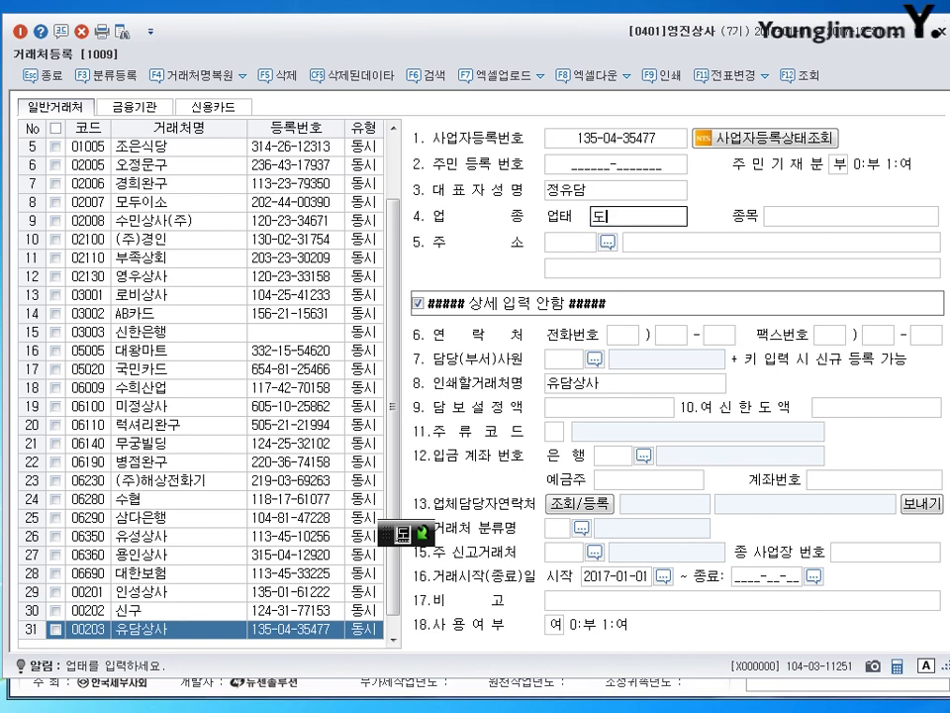
{"action": "type", "text": ",소매"}
{"action": "key", "text": "Return"}
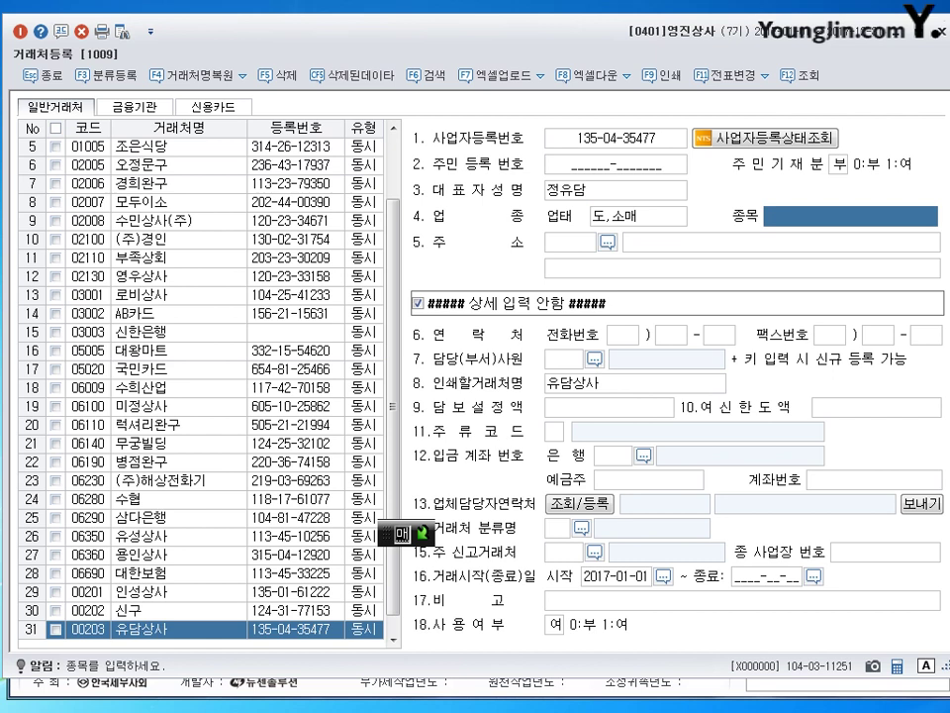
{"action": "type", "text": "전자제품"}
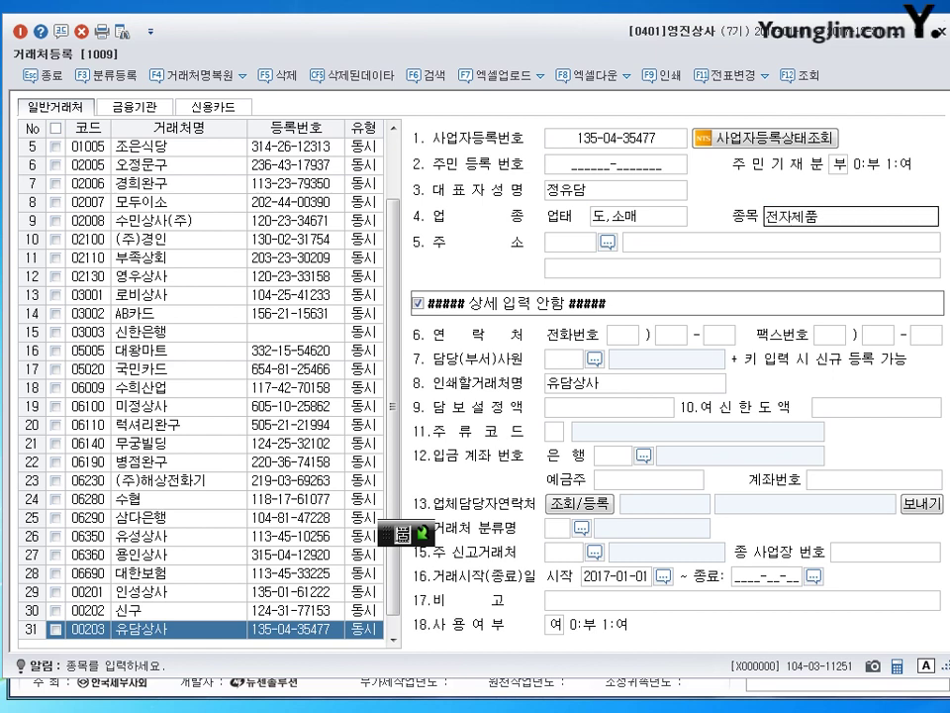
{"action": "type", "text": ",조명"}
{"action": "key", "text": "Return"}
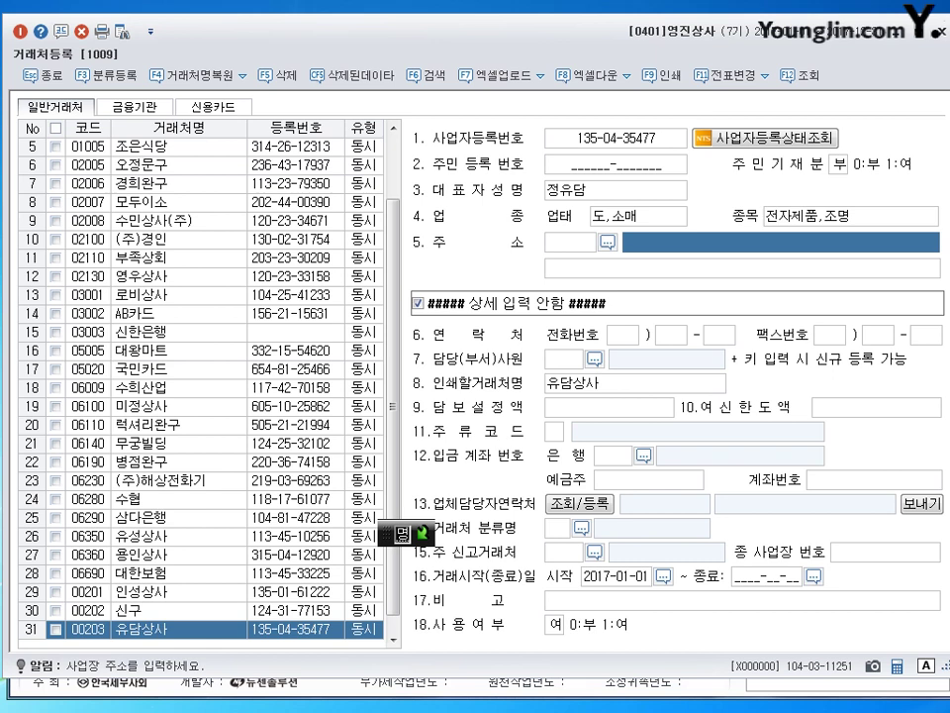
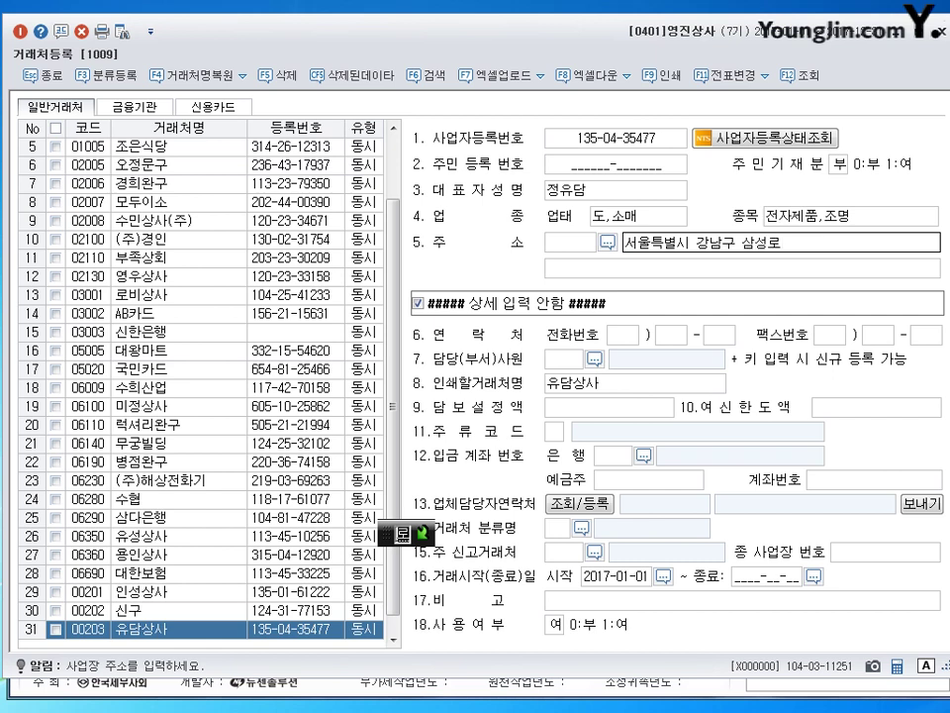
{"action": "key", "text": "Return"}
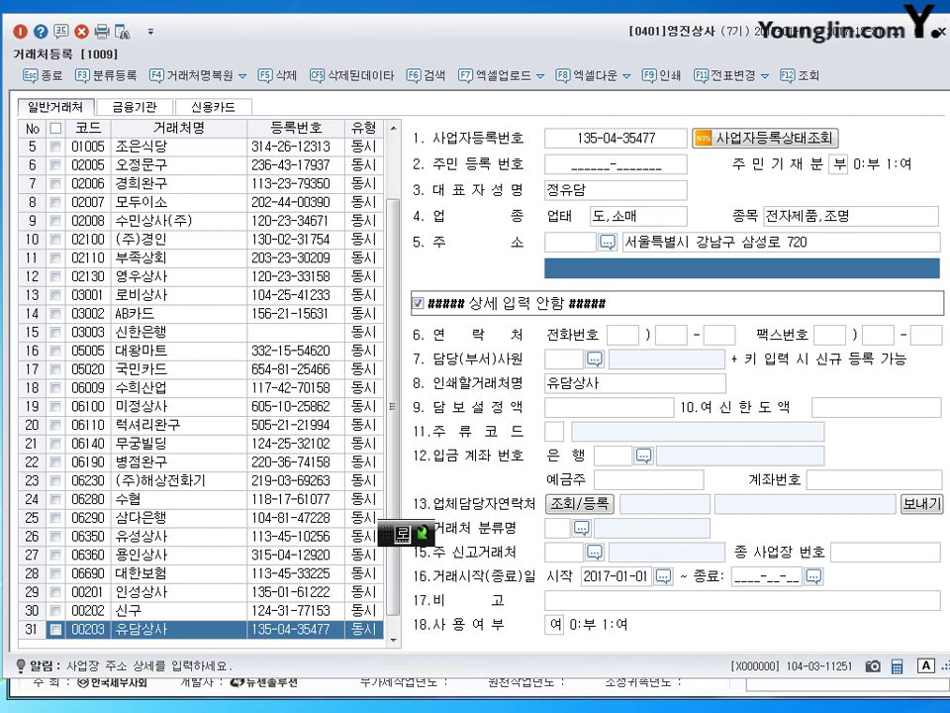
{"action": "key", "text": "Return"}
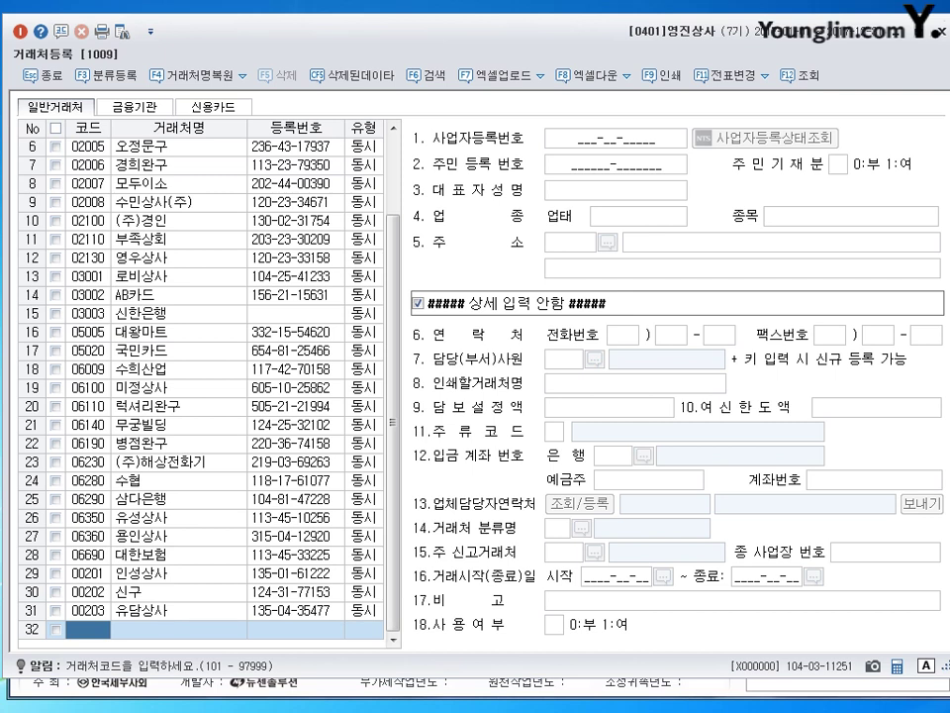
Enter code 204 and name 일신산업, plus the business number and the representative's name.
{"action": "type", "text": "204"}
{"action": "key", "text": "Return"}
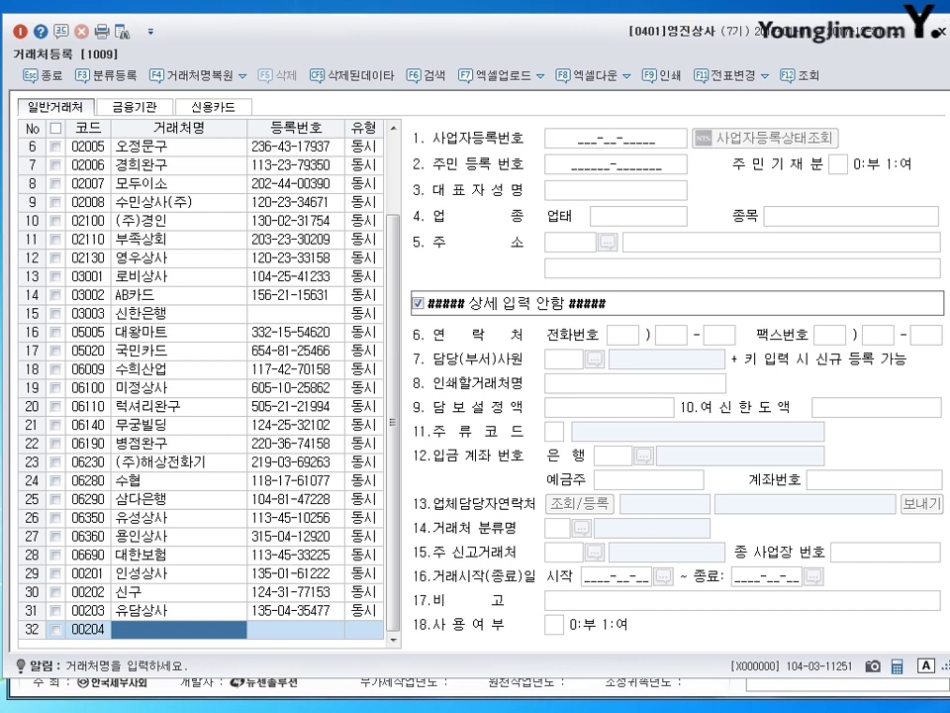
{"action": "type", "text": "일신산업"}
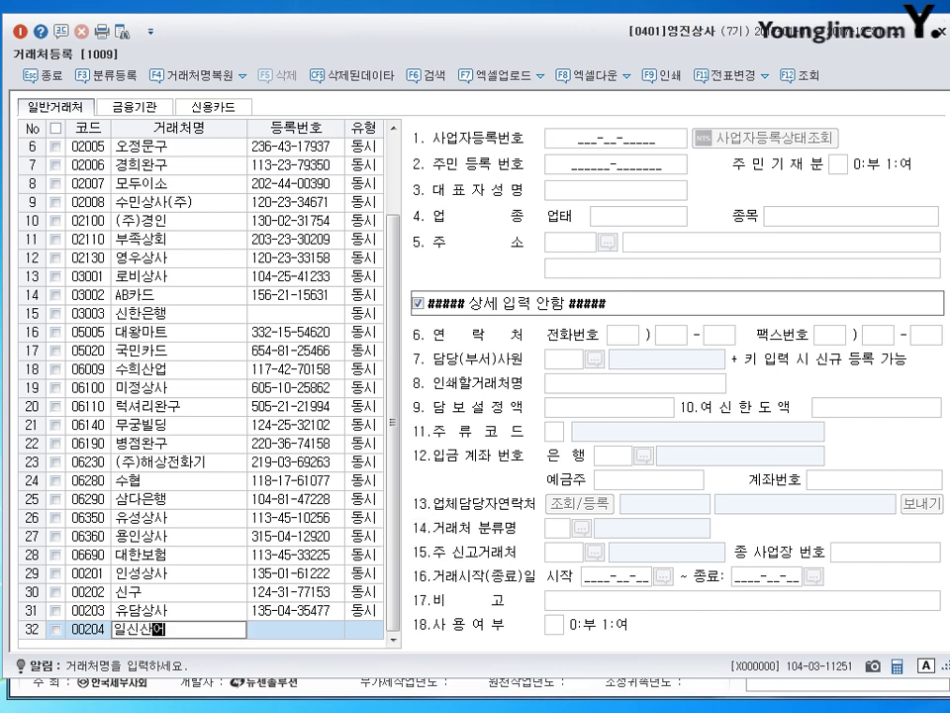
{"action": "key", "text": "Return"}
{"action": "key", "text": "Return"}
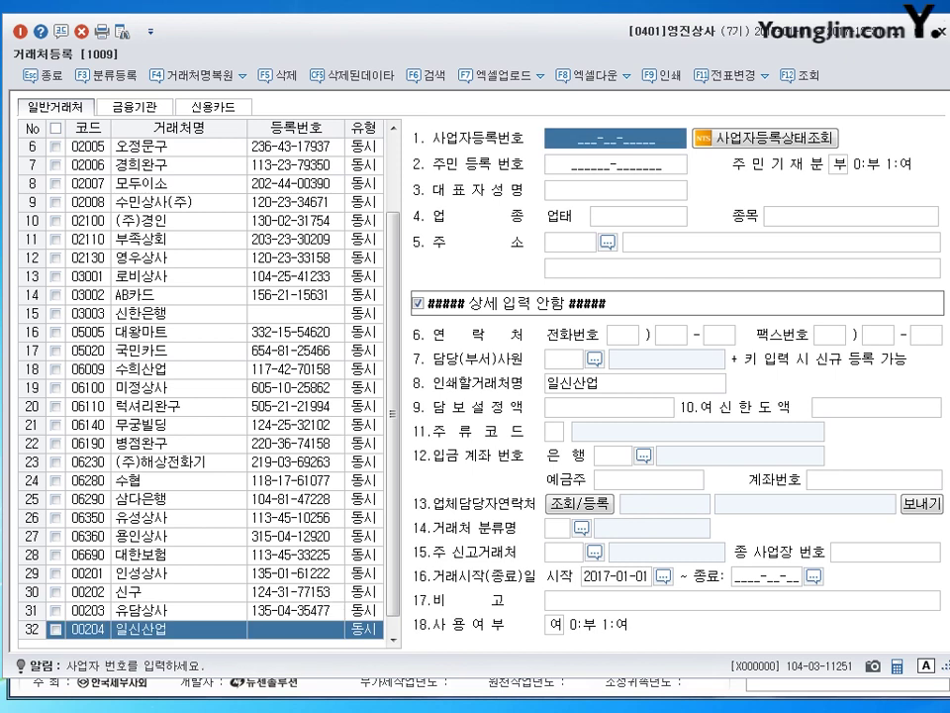
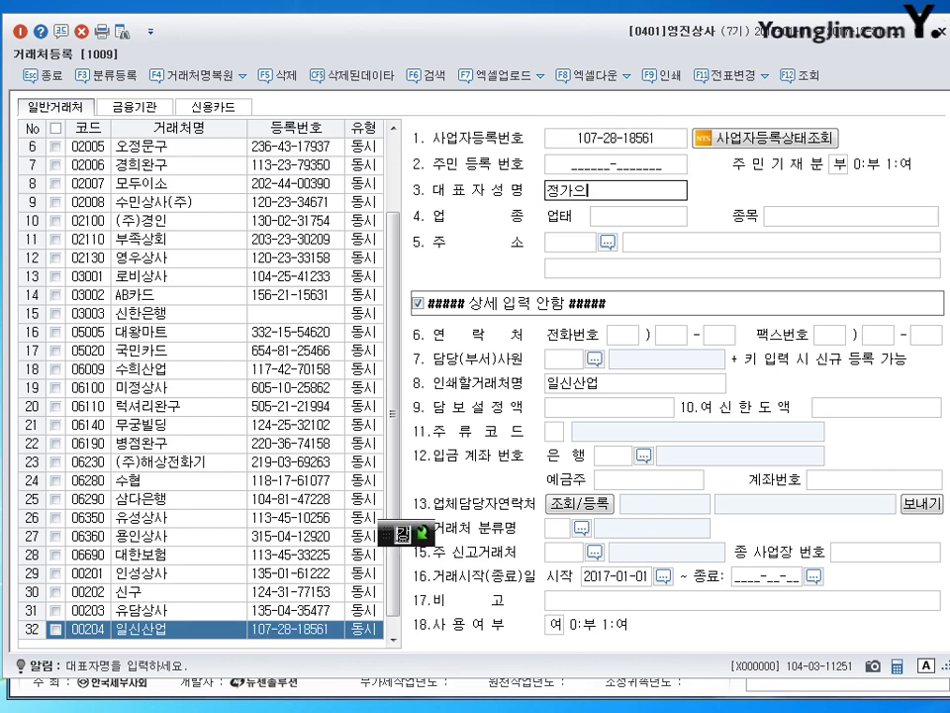
{"action": "key", "text": "Return"}
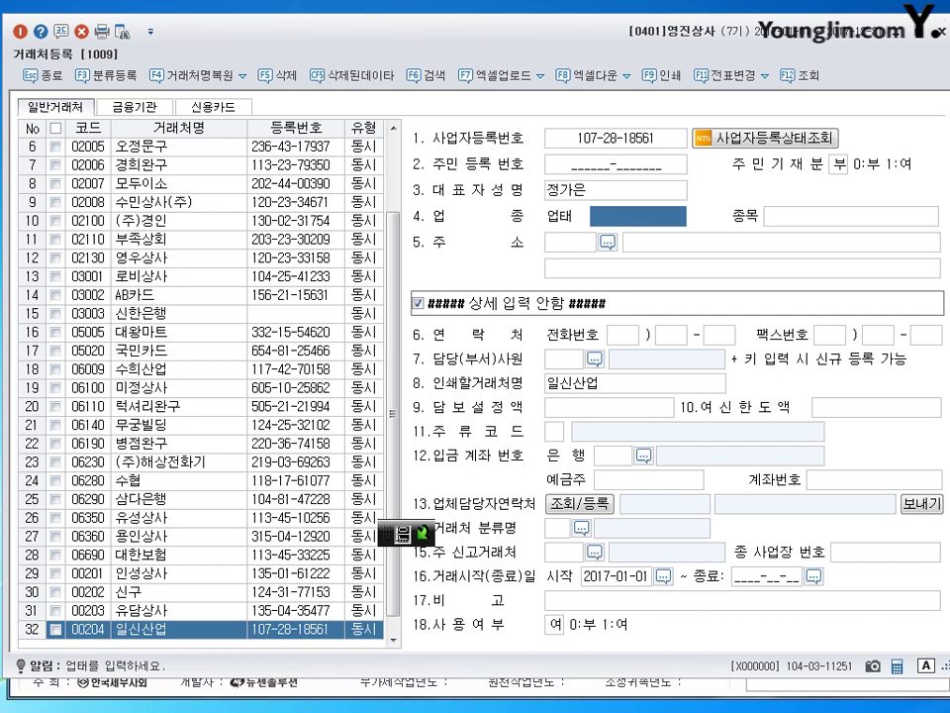
Set business type 도매, item 기계 and a 서울특별시 관악구 관악로 address, then save the record.
{"action": "type", "text": "도"}
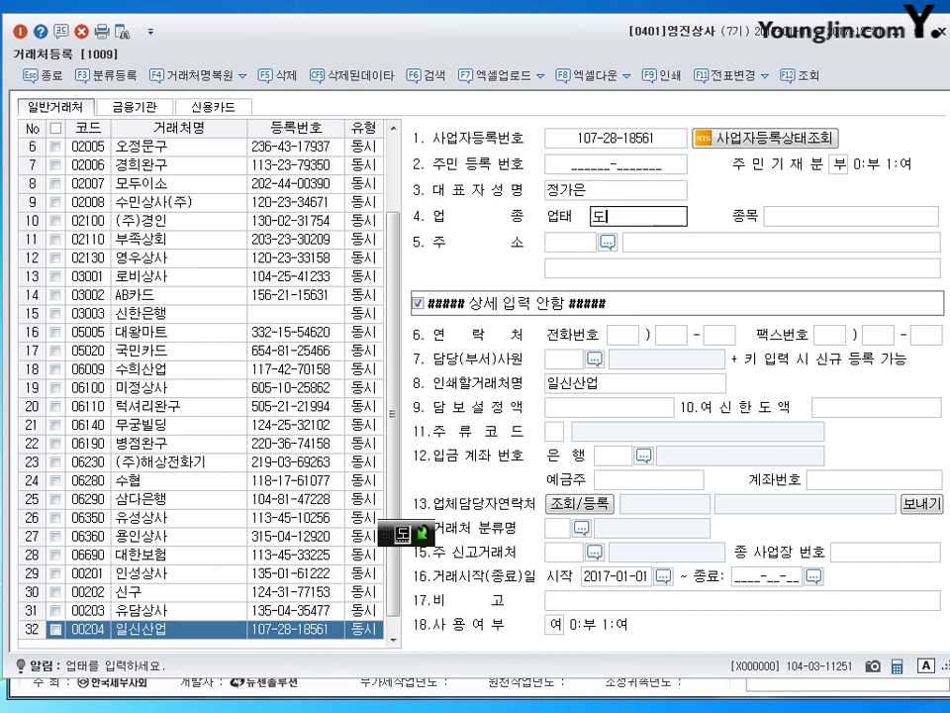
{"action": "type", "text": "매"}
{"action": "key", "text": "Return"}
{"action": "type", "text": "기계"}
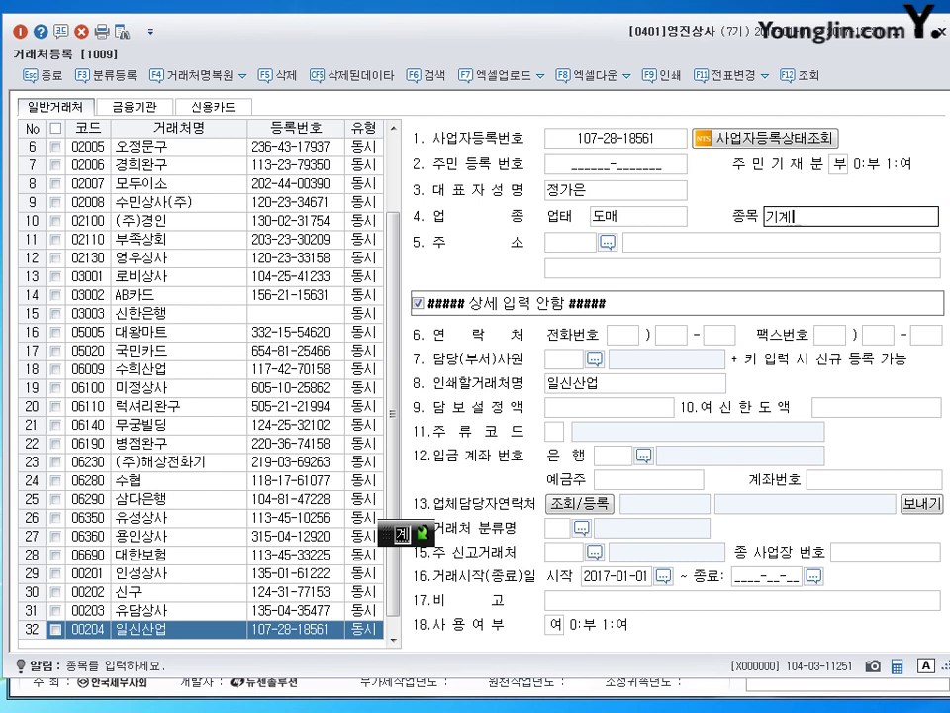
{"action": "key", "text": "Return"}
{"action": "type", "text": "서울특"}
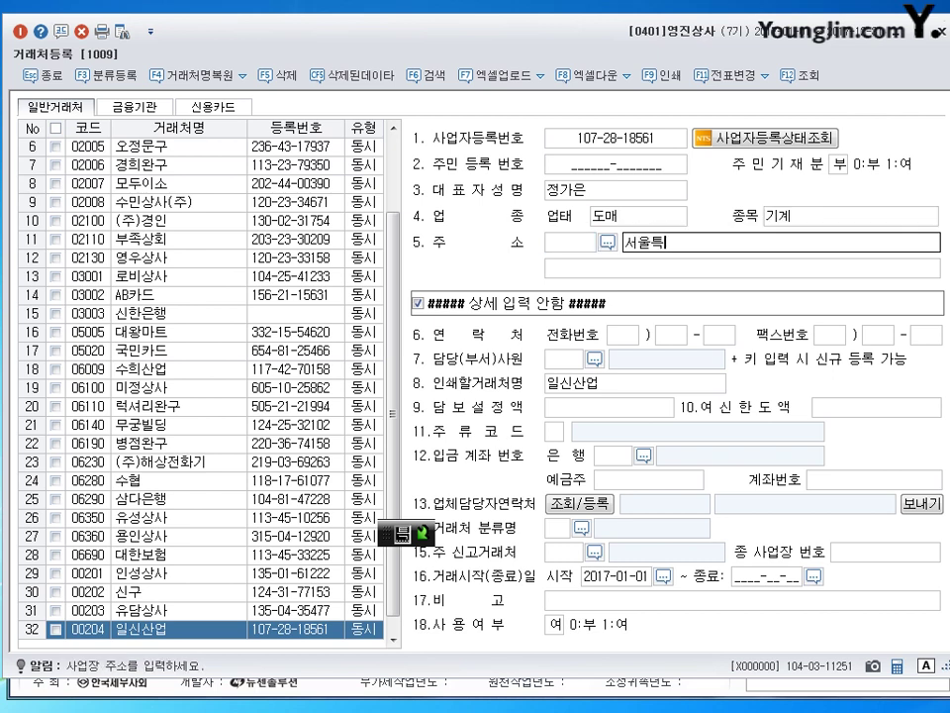
{"action": "type", "text": "별시"}
{"action": "key", "text": "BackSpace"}
{"action": "key", "text": "BackSpace"}
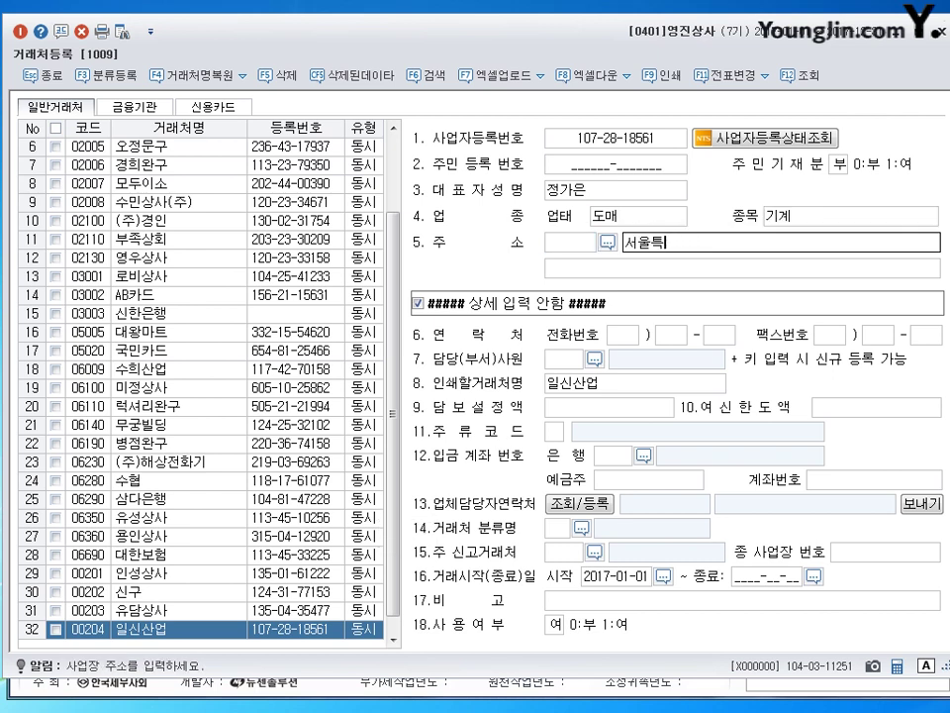
{"action": "type", "text": "별시"}
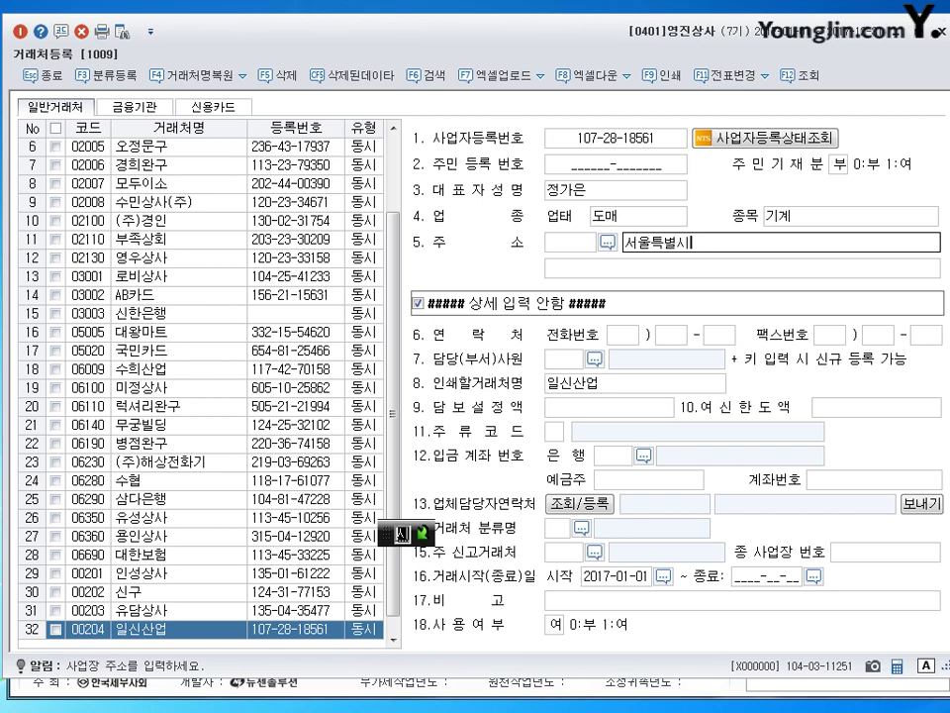
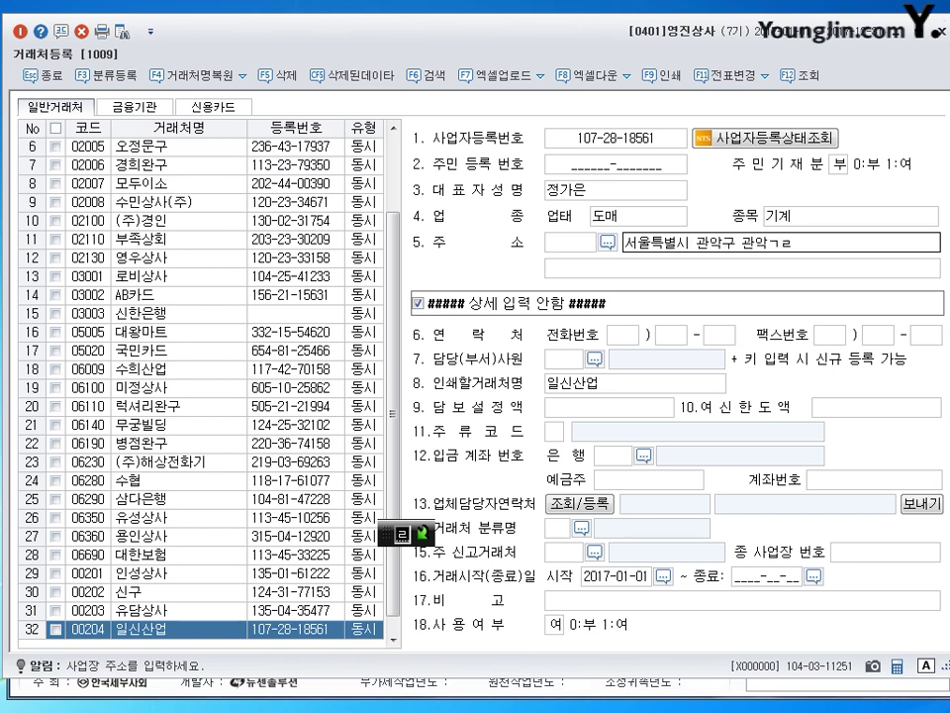
{"action": "key", "text": "Return"}
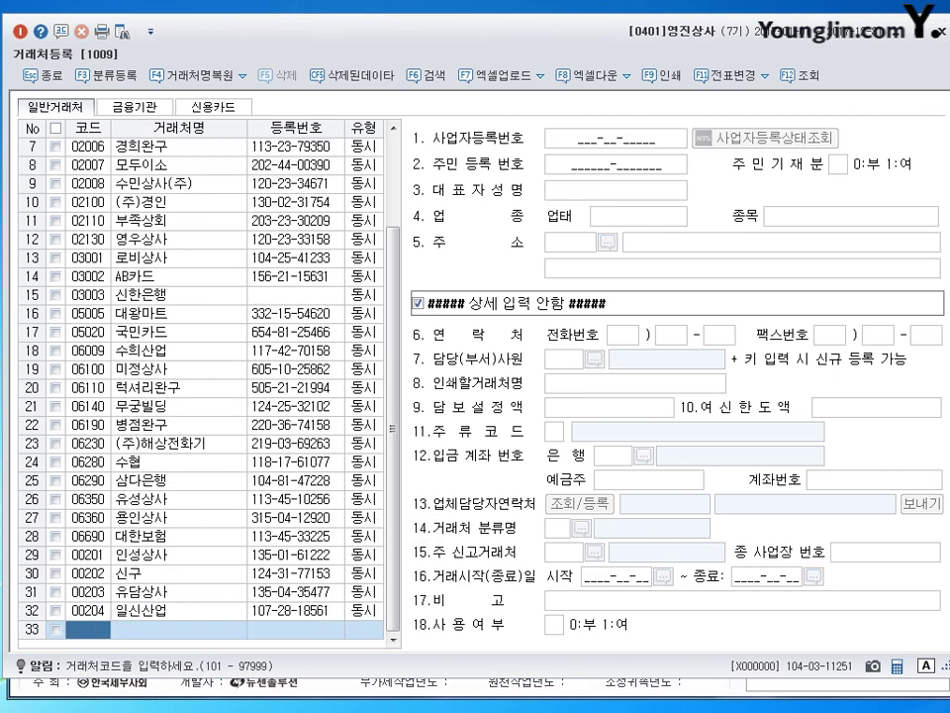
Enter code 205 and name (주)영진문구 as 동시, with the business number and the corrected representative's name.
{"action": "type", "text": "205"}
{"action": "key", "text": "Return"}
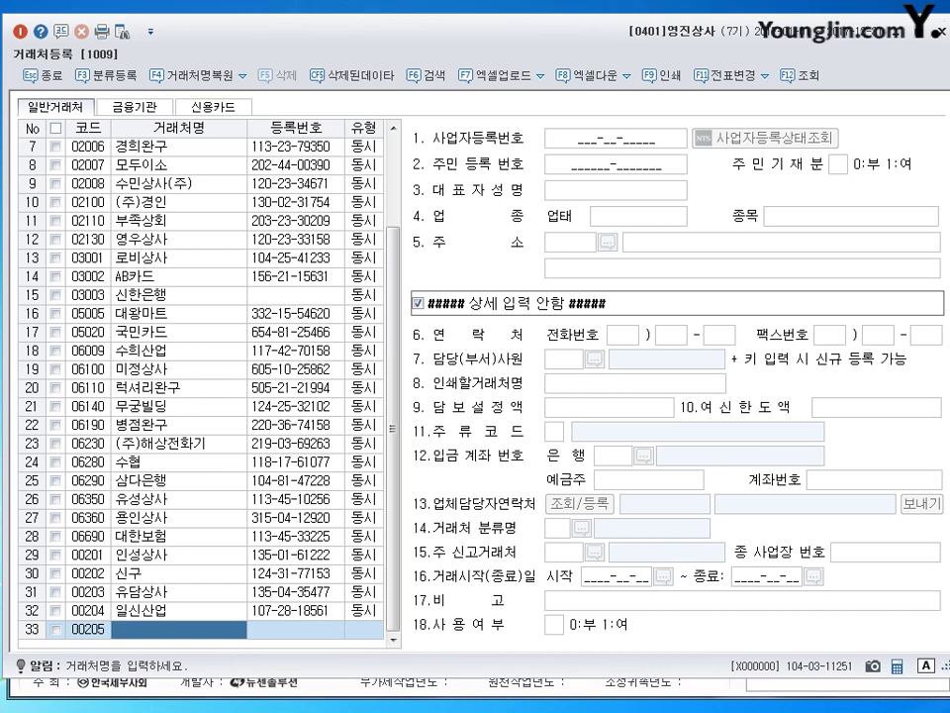
{"action": "type", "text": "(주)영진무"}
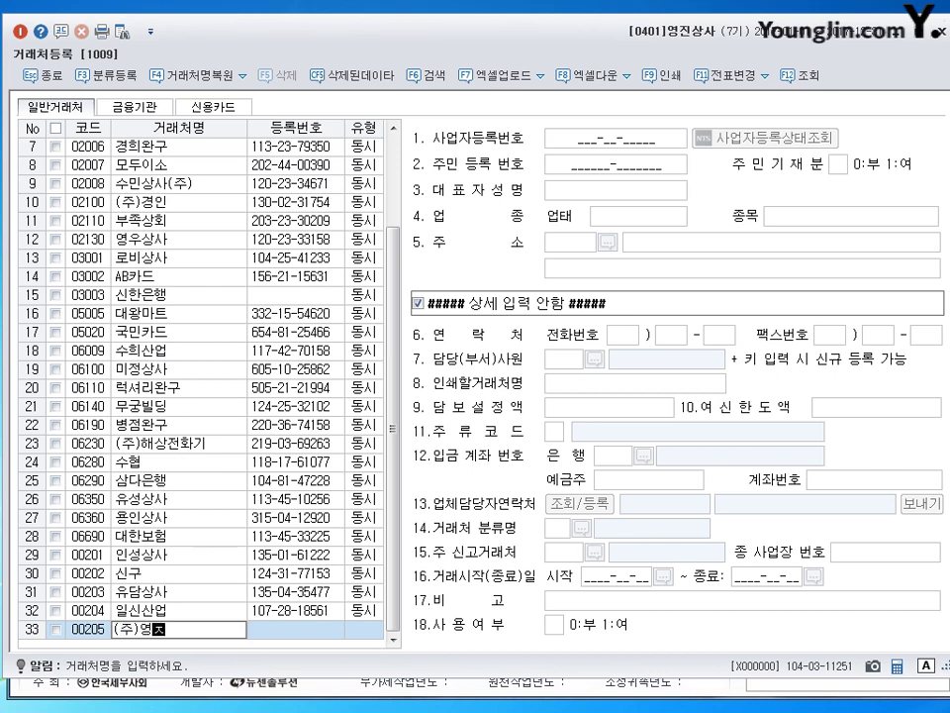
{"action": "type", "text": "ㄴ구"}
{"action": "key", "text": "Return"}
{"action": "key", "text": "Return"}
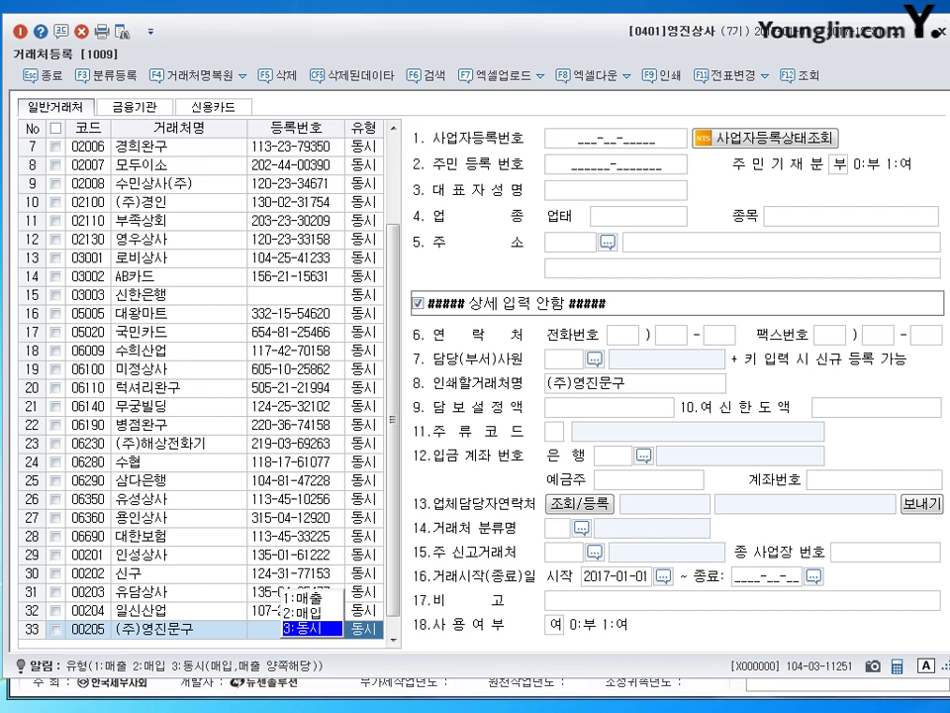
{"action": "key", "text": "Return"}
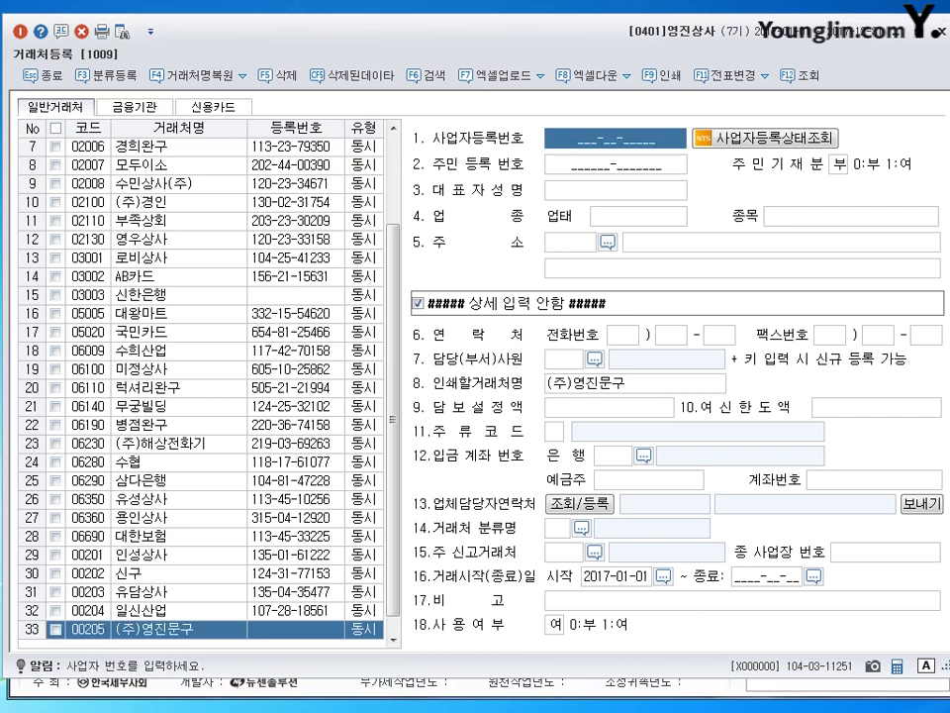
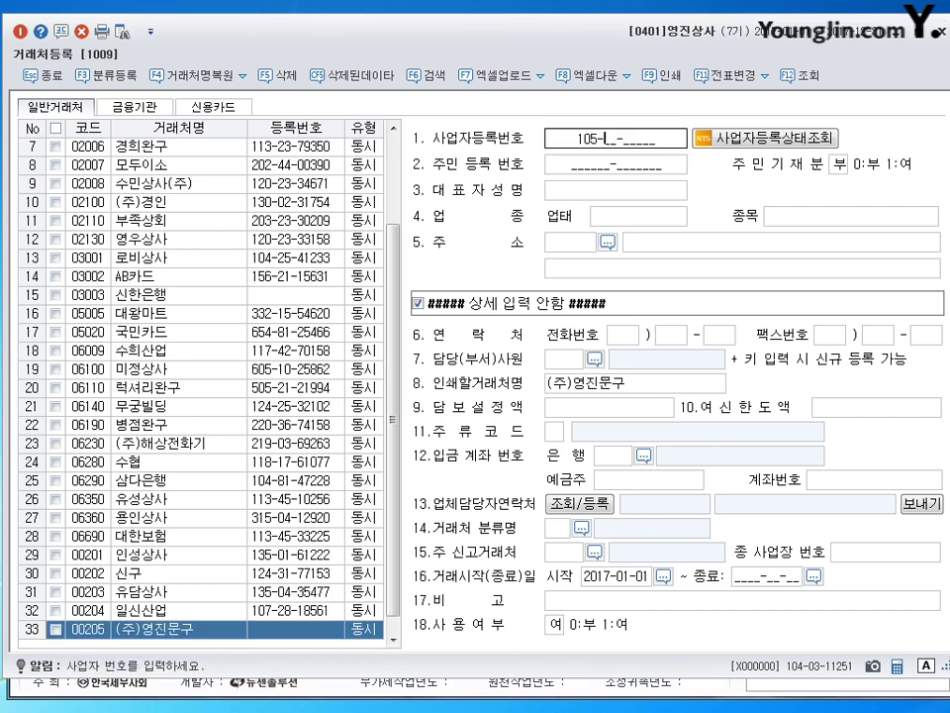
{"action": "key", "text": "Return"}
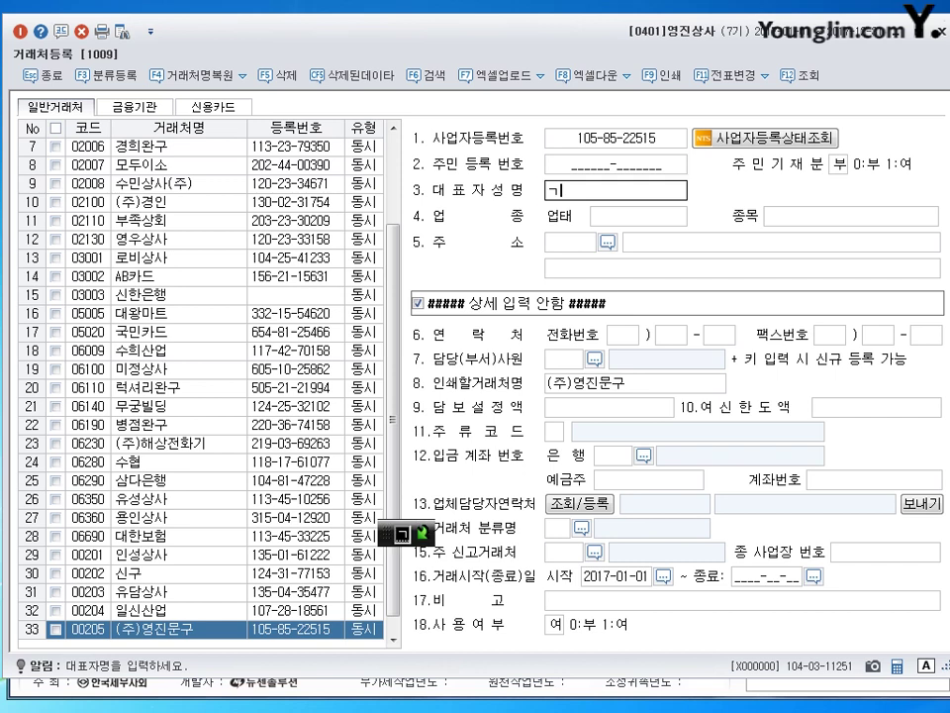
{"action": "key", "text": "Return"}
{"action": "key", "text": "shift+Tab"}
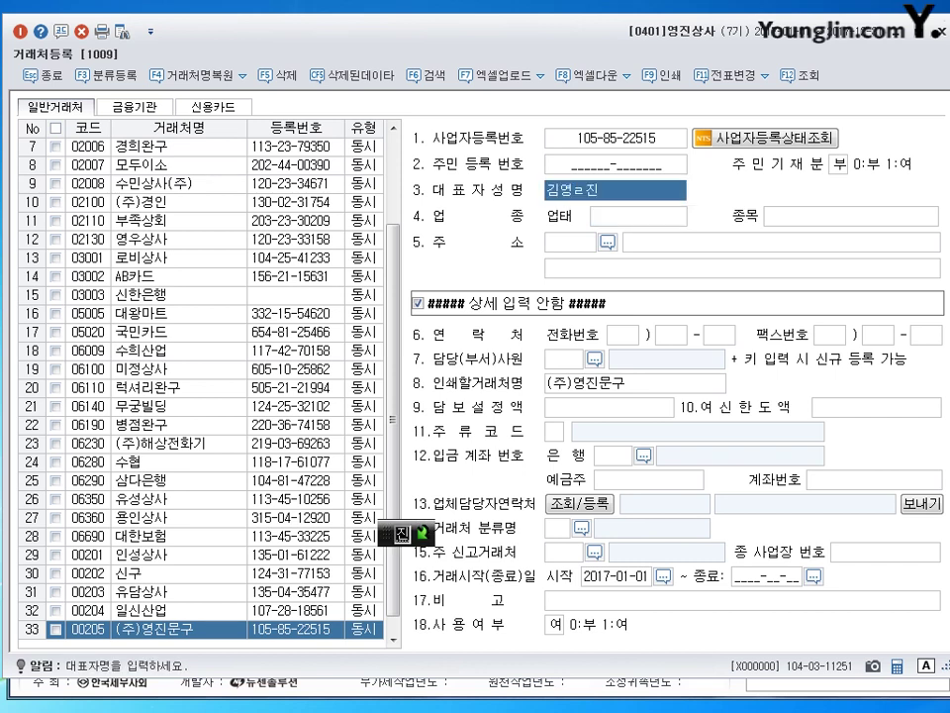
{"action": "key", "text": "BackSpace"}
{"action": "key", "text": "BackSpace"}
{"action": "type", "text": "ㅈㅣㄴ"}
{"action": "key", "text": "Return"}
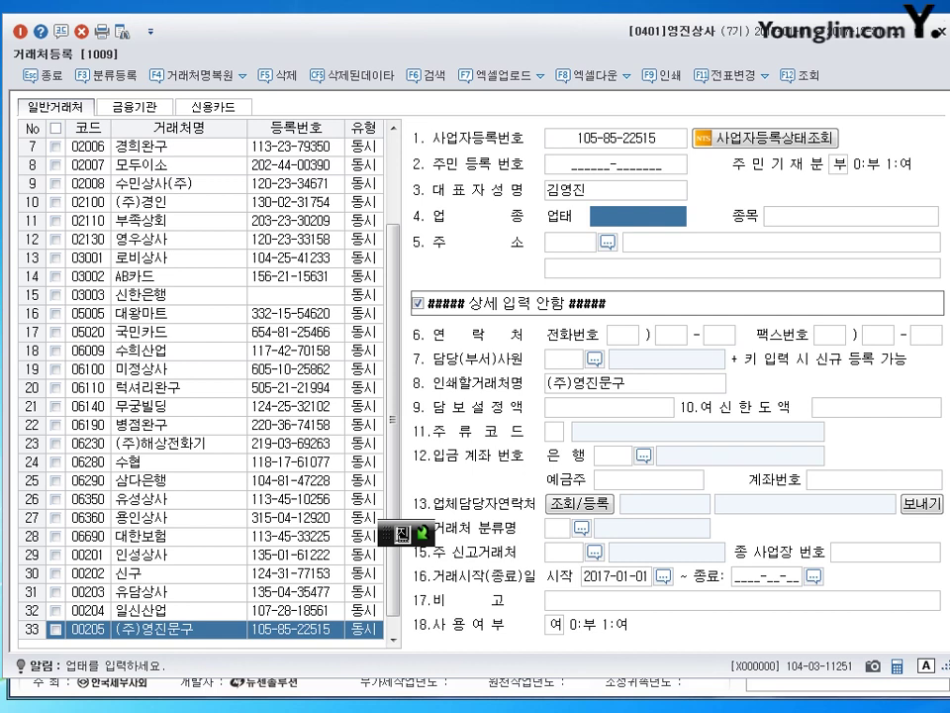
{"action": "type", "text": "도소매"}
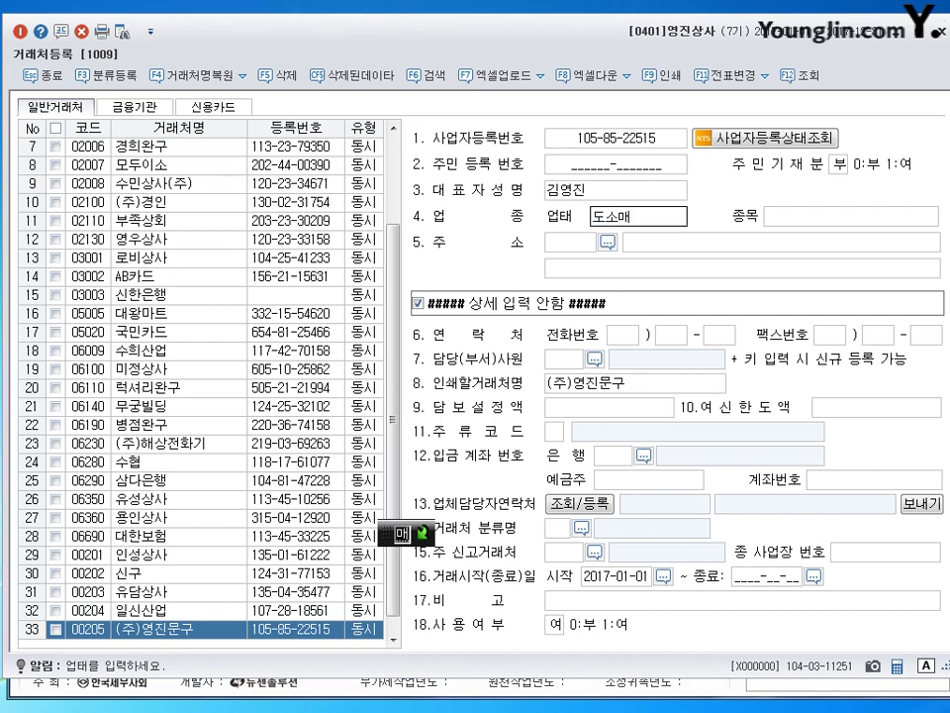
{"action": "key", "text": "Return"}
{"action": "type", "text": "문구,사무기"}
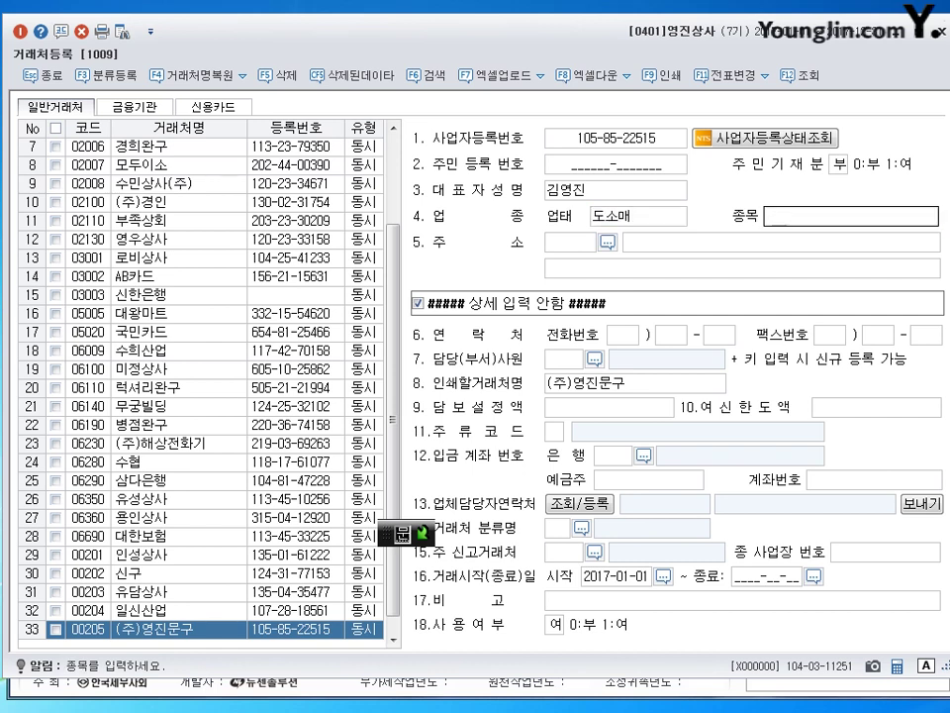
{"action": "key", "text": "Return"}
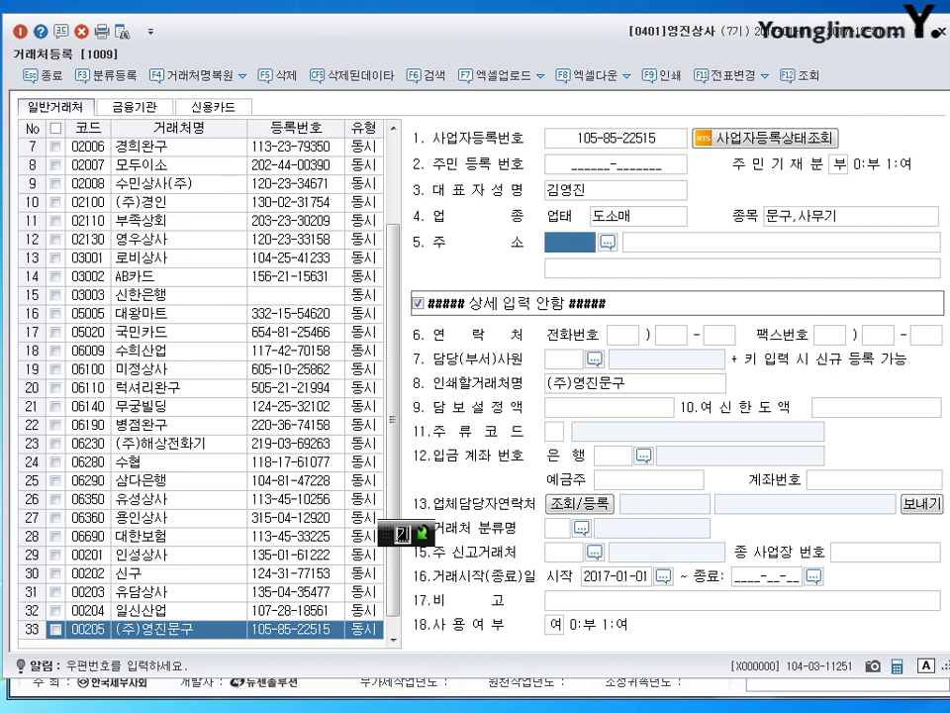
{"action": "key", "text": "Return"}
{"action": "type", "text": "서울"}
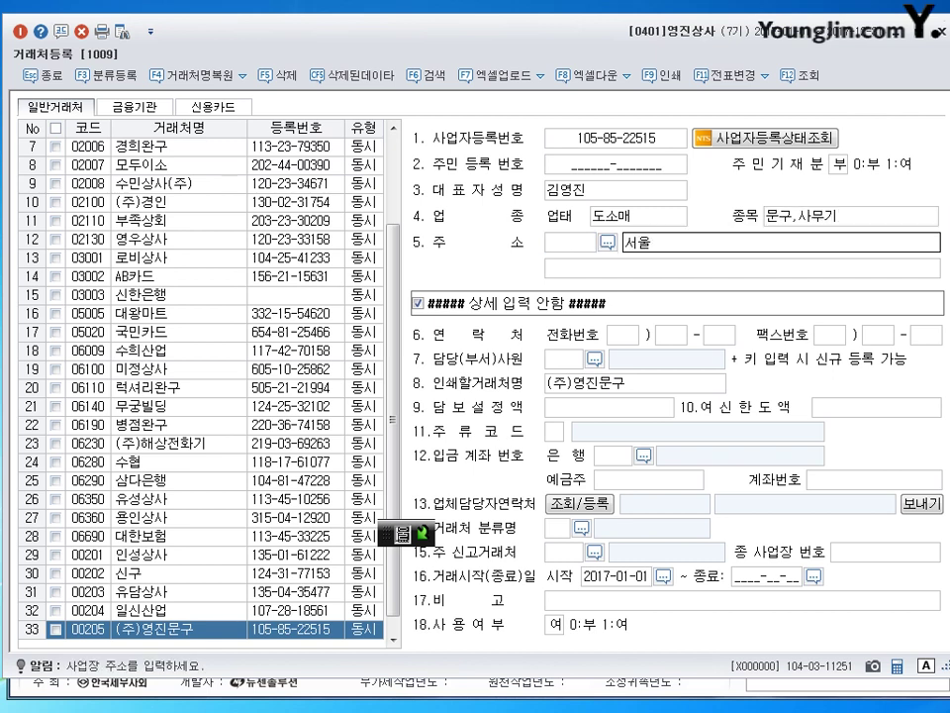
{"action": "type", "text": "특별시 송파"}
{"action": "key", "text": "BackSpace"}
{"action": "key", "text": "BackSpace"}
{"action": "key", "text": "BackSpace"}
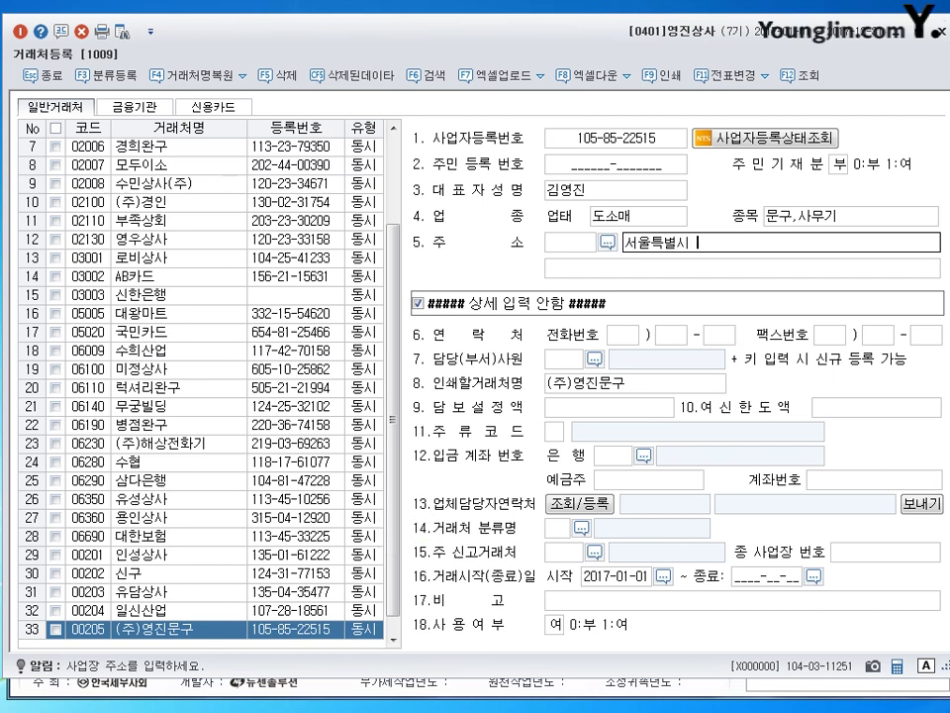
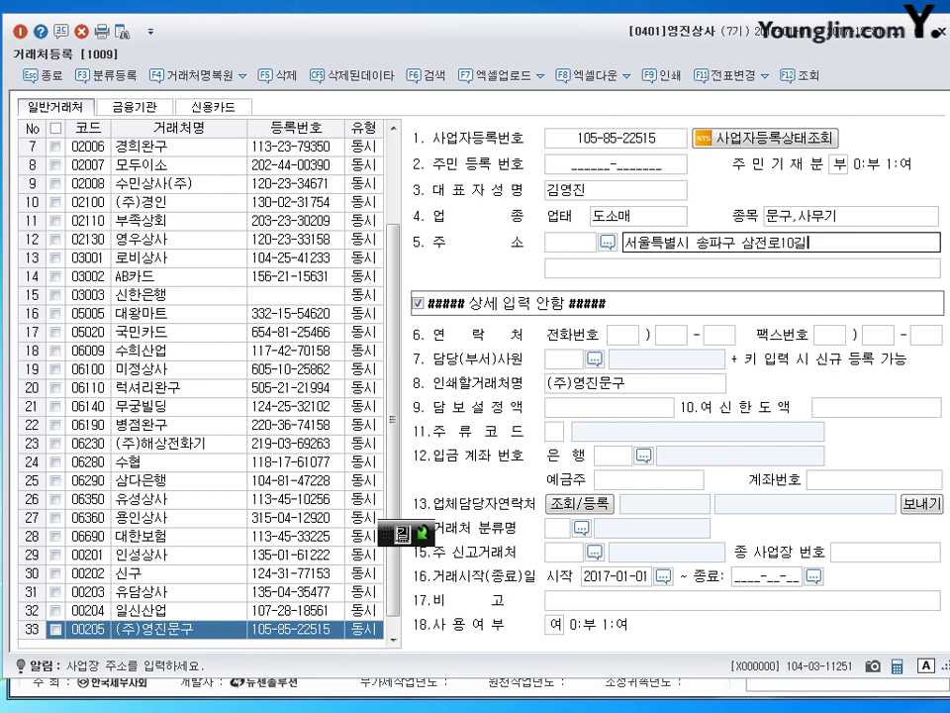
{"action": "key", "text": "Return"}
{"action": "key", "text": "Return"}
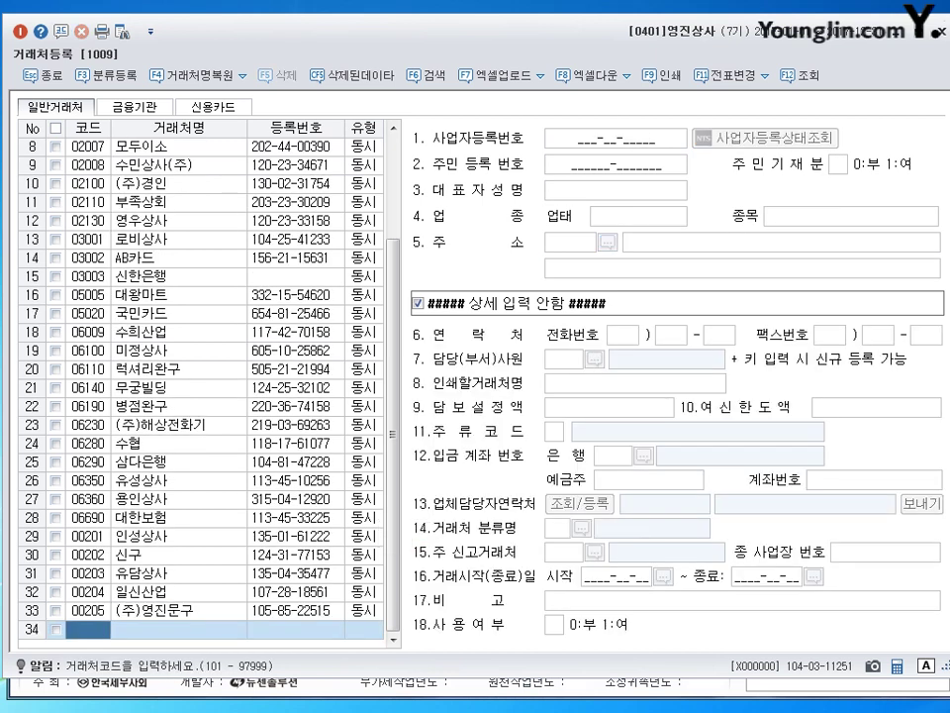
Enter code 206 and name 상도 as 동시, plus the business number and the representative's name.
{"action": "type", "text": "206"}
{"action": "key", "text": "Return"}
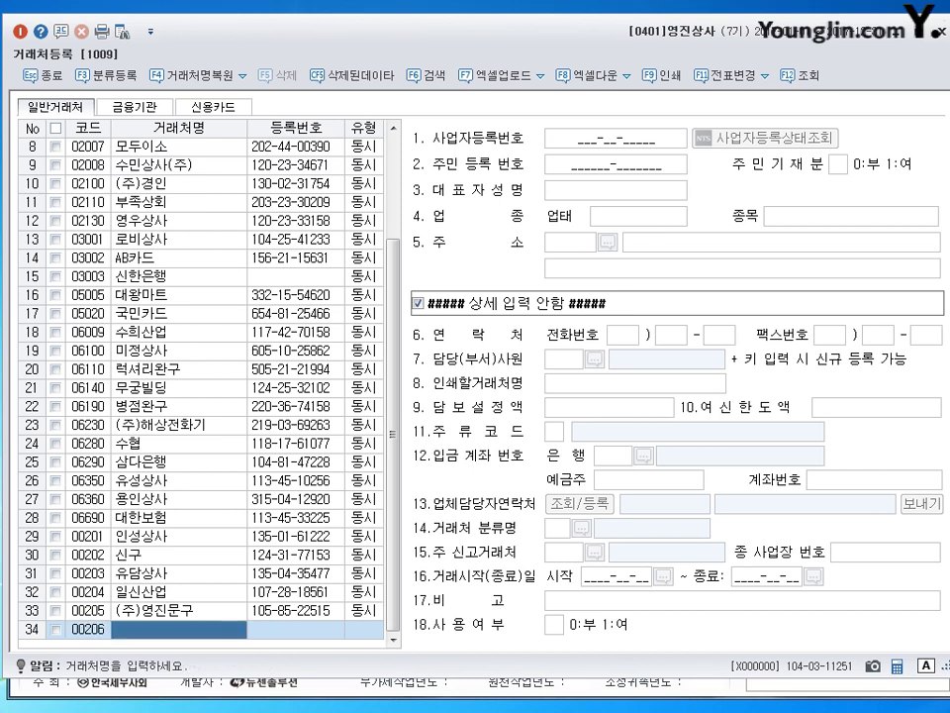
{"action": "type", "text": "상도"}
{"action": "key", "text": "Return"}
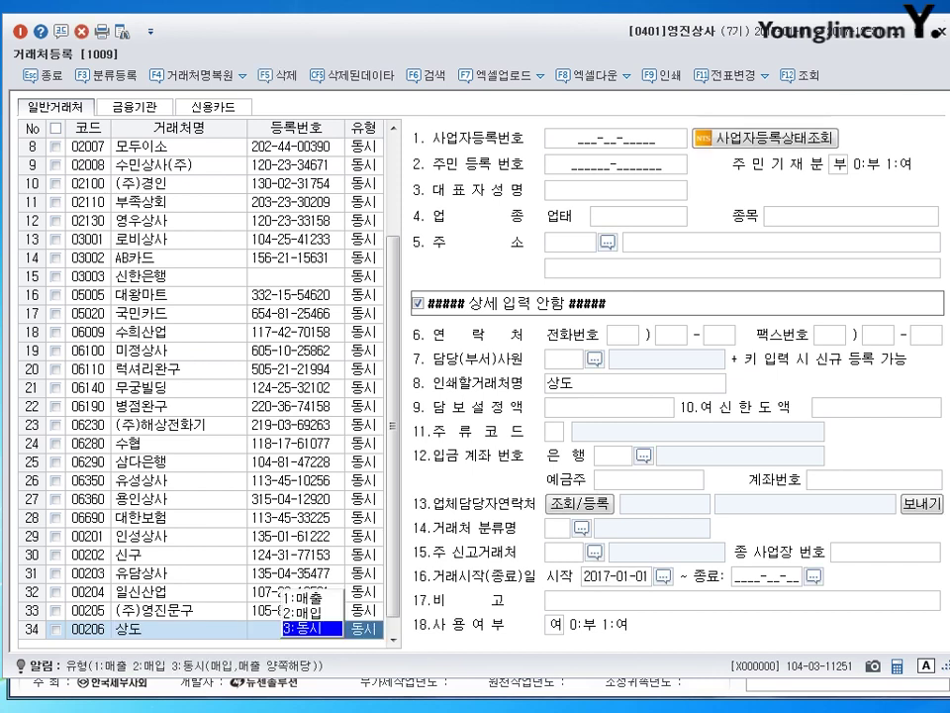
{"action": "key", "text": "Return"}
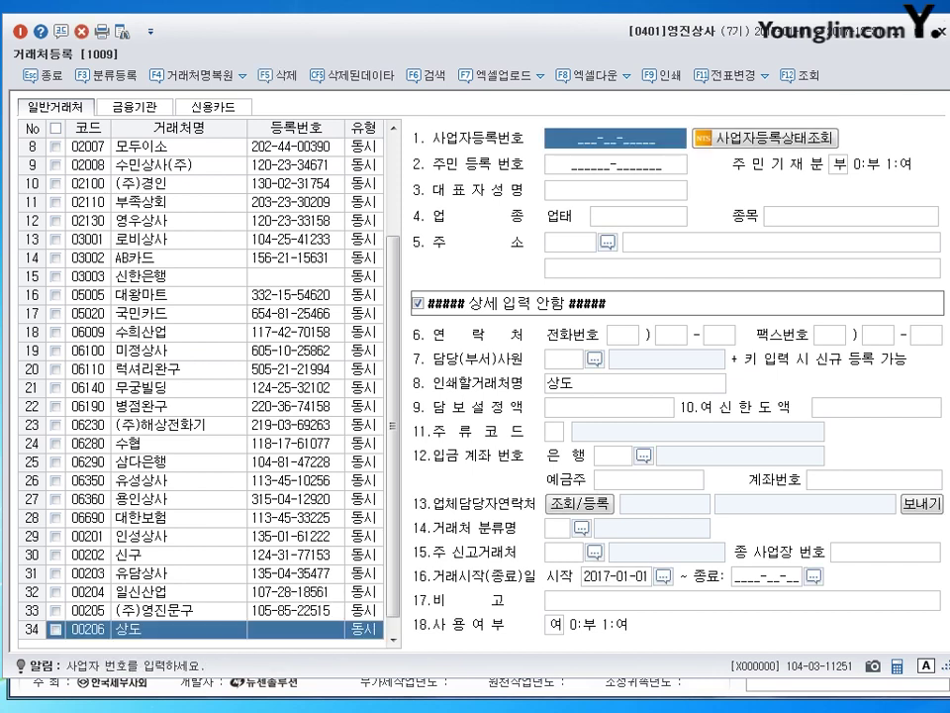
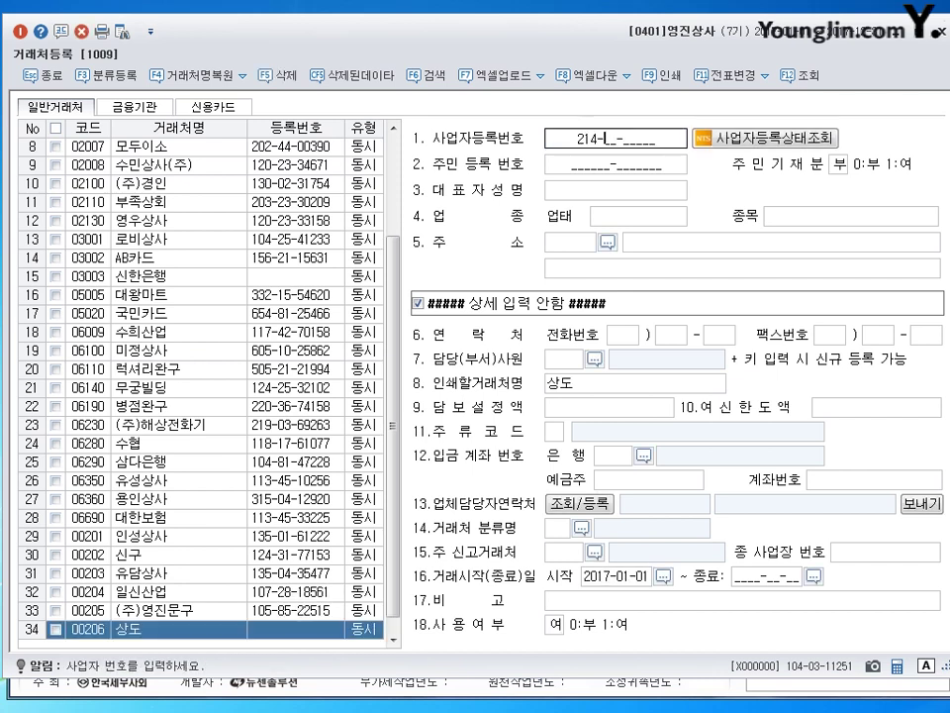
{"action": "key", "text": "Return"}
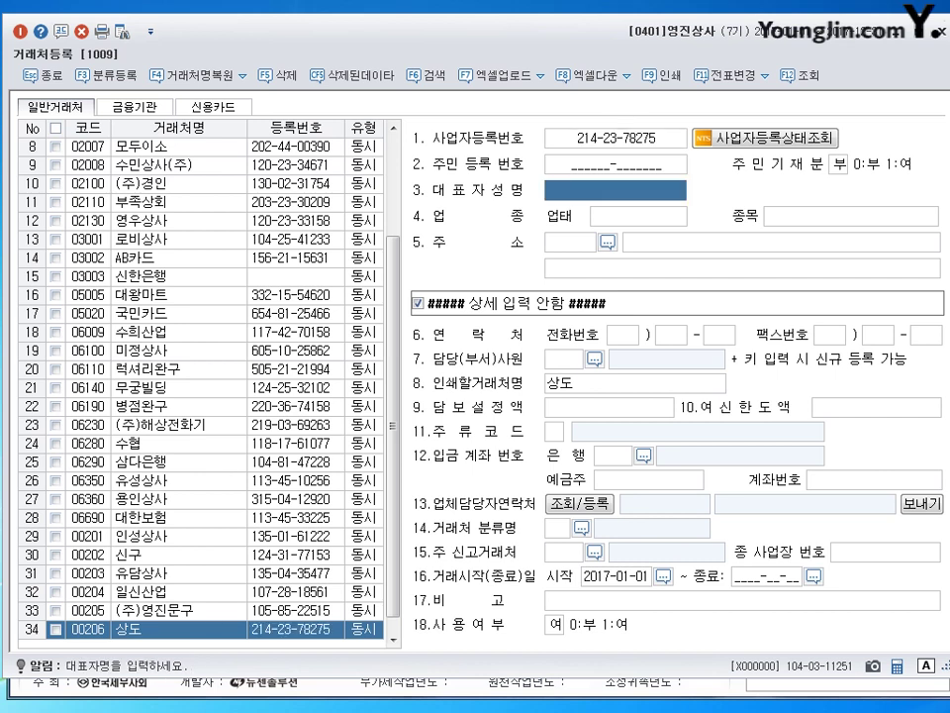
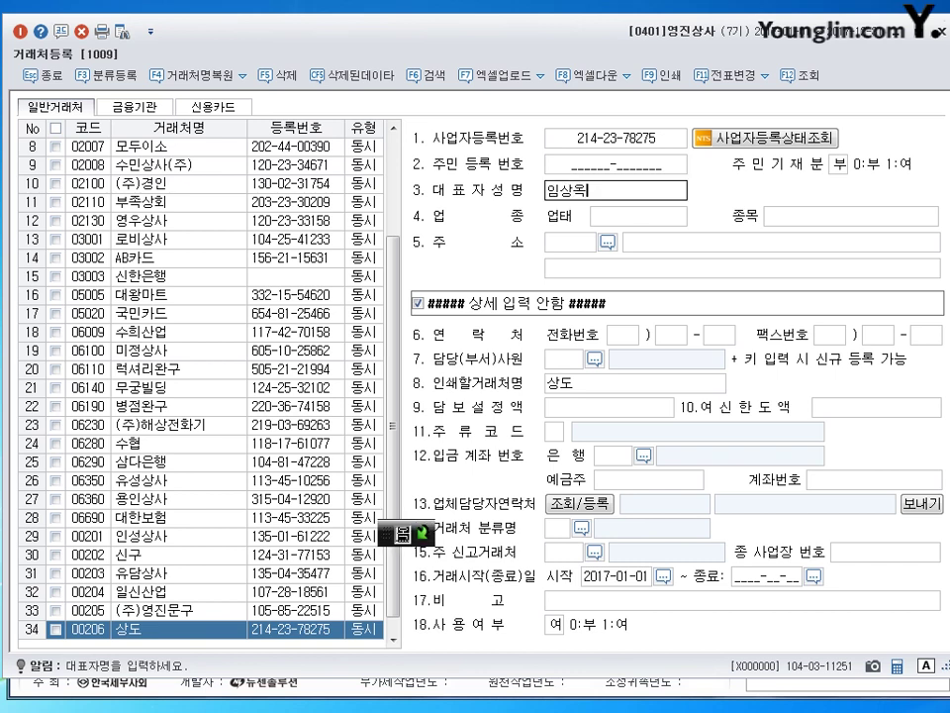
{"action": "key", "text": "Return"}
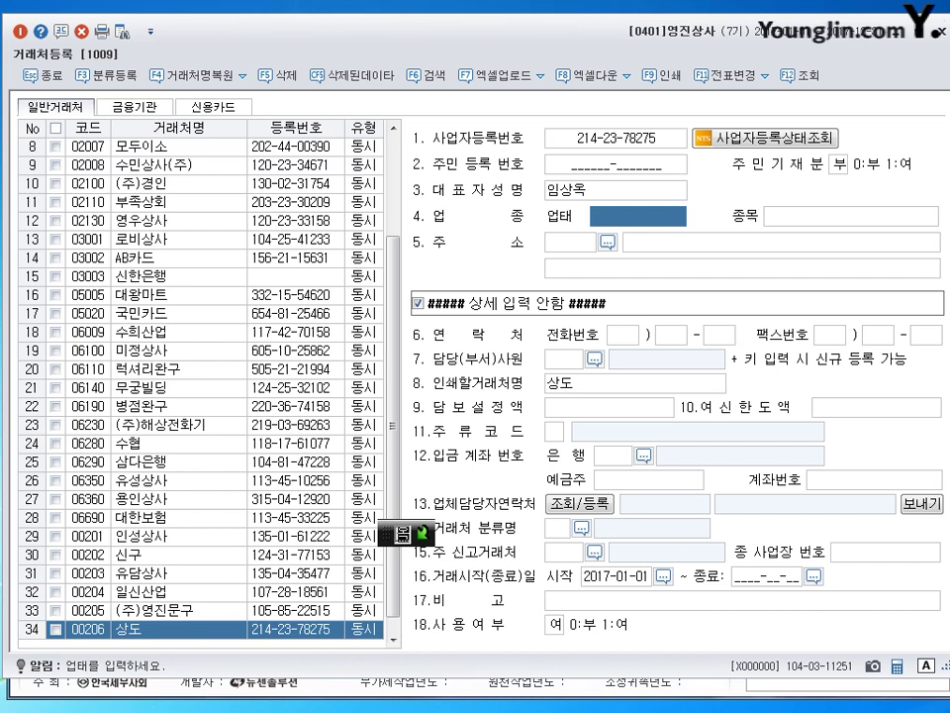
{"action": "type", "text": "섮"}
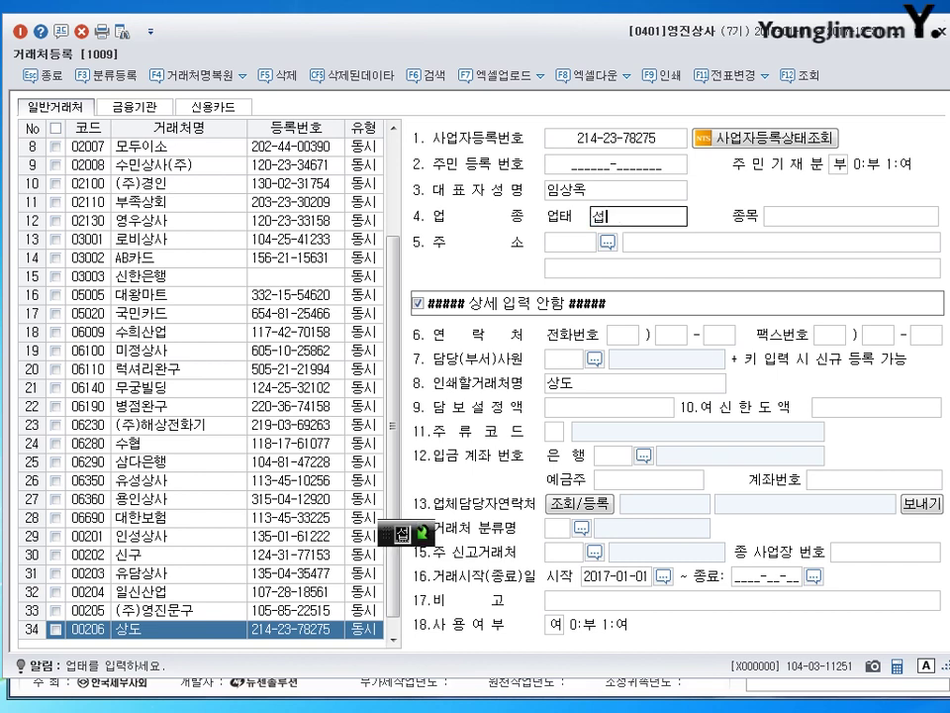
{"action": "type", "text": "비스"}
{"action": "key", "text": "Return"}
{"action": "type", "text": "컨"}
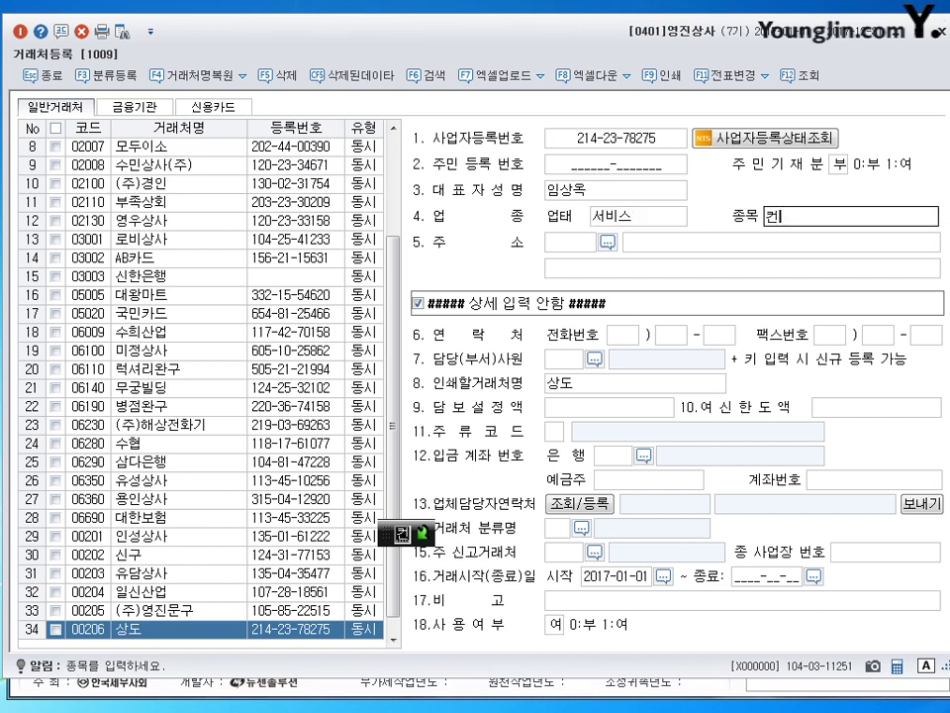
{"action": "type", "text": "설팅"}
{"action": "key", "text": "Return"}
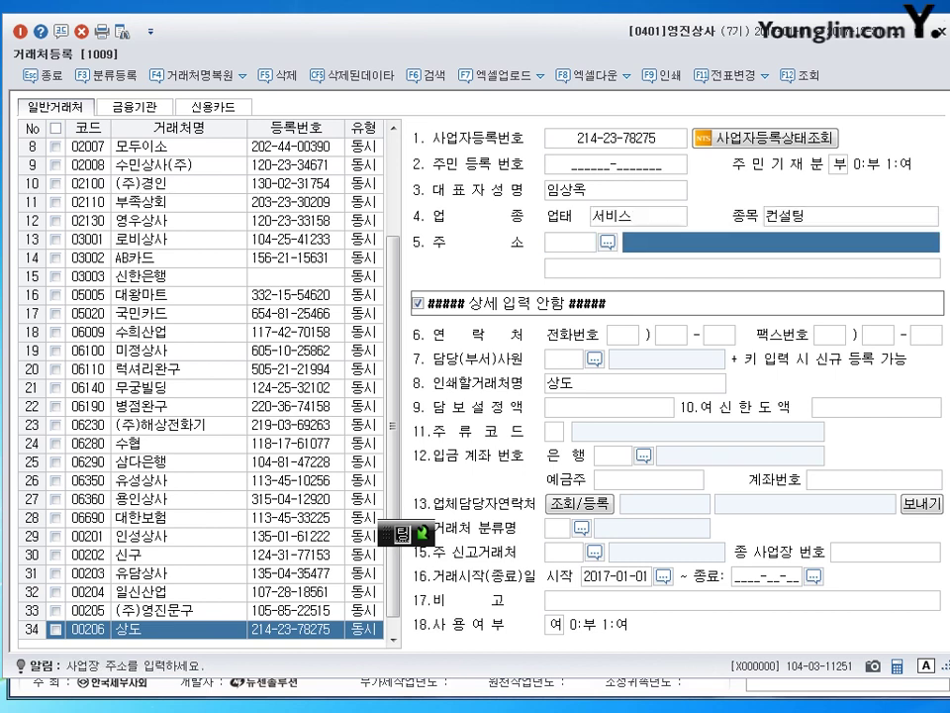
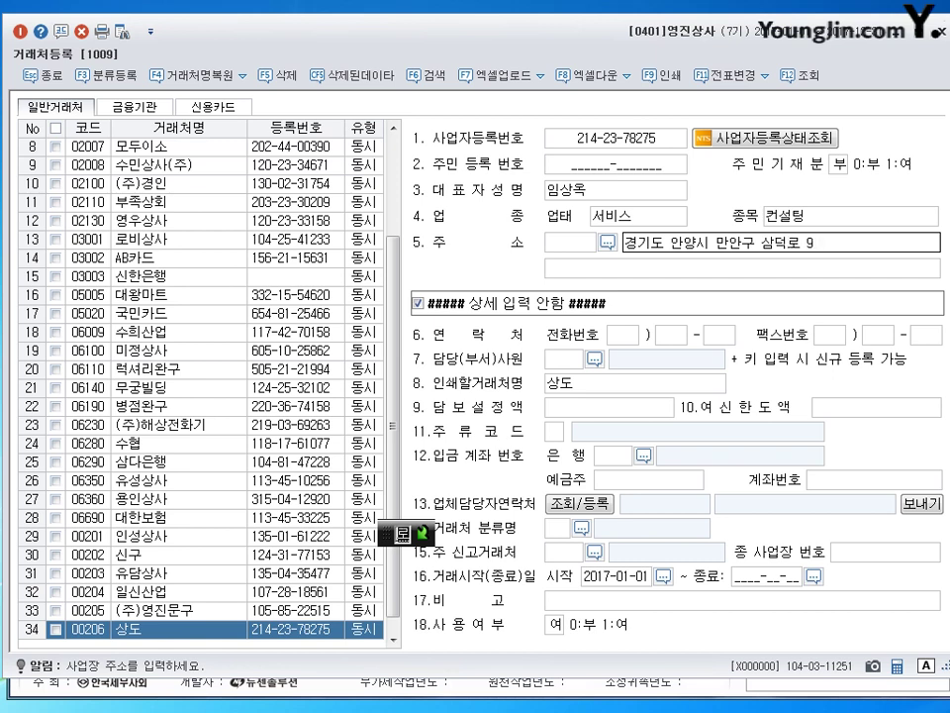
{"action": "key", "text": "Return"}
{"action": "key", "text": "Return"}
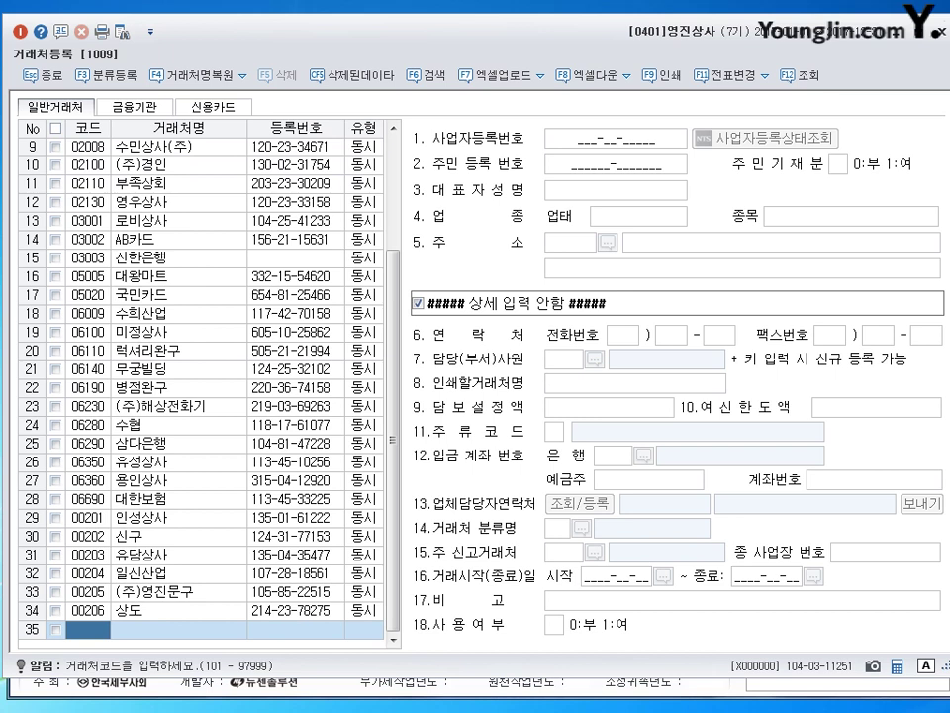
Move back up to row 34 to review the saved 00206 상도 record.
{"action": "key", "text": "Up"}
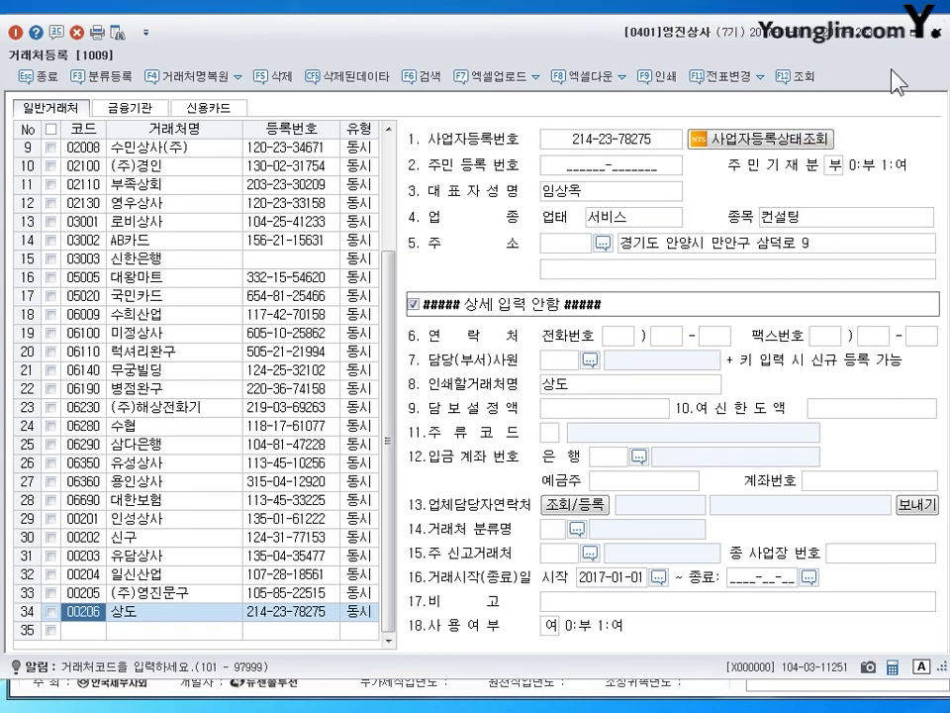
Close and reopen 거래처등록, then browse the code-sorted list starting at 00201 인성상사.
{"action": "left_click", "coordinate": [939, 43]}
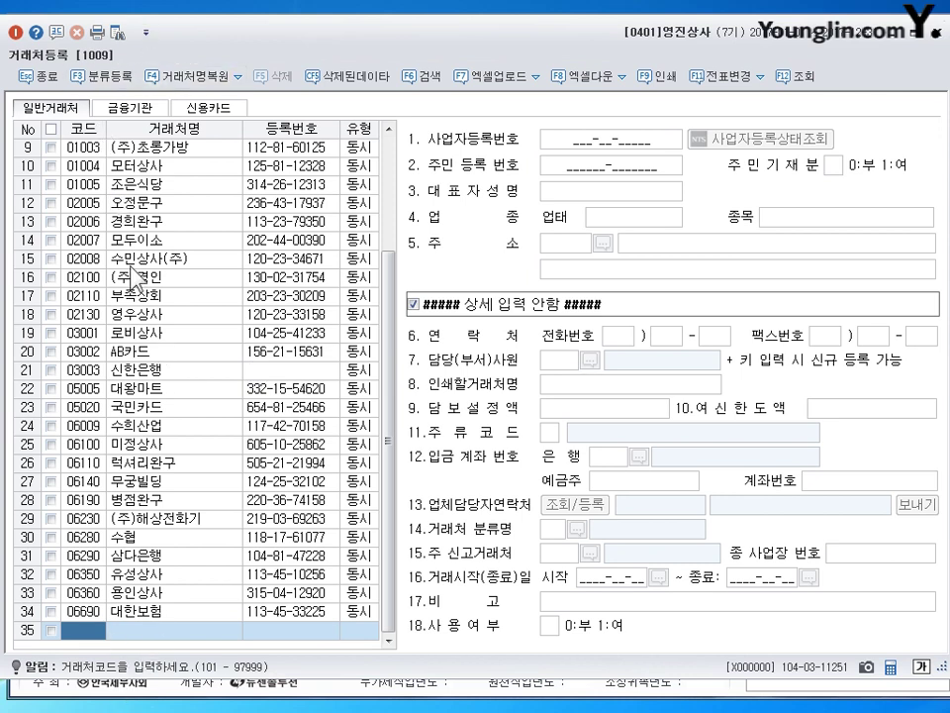
{"action": "left_click_drag", "start_coordinate": [397, 594], "coordinate": [397, 366]}
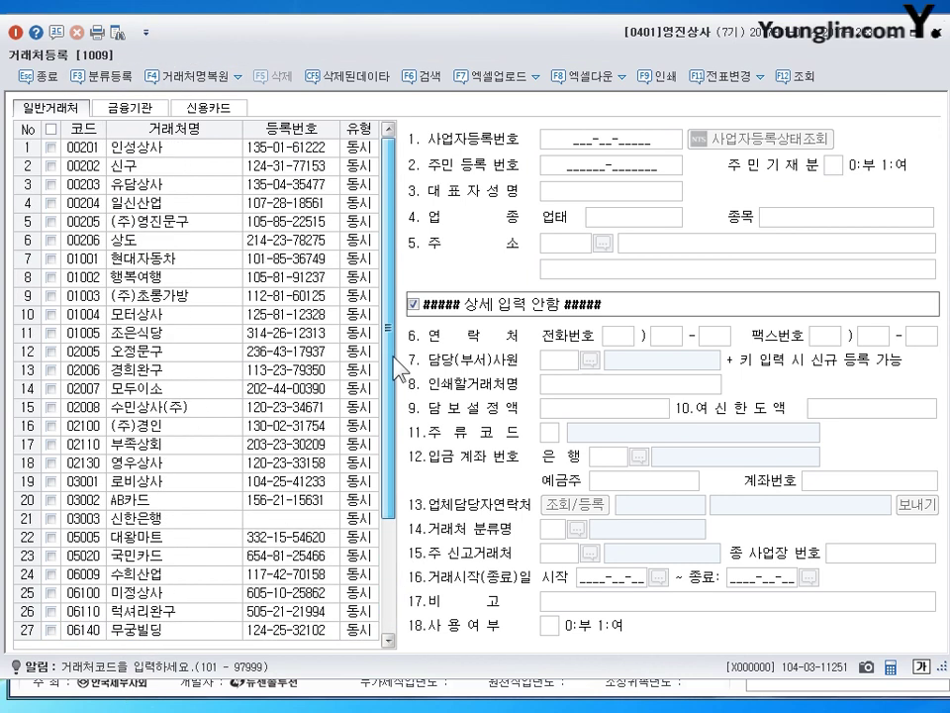
{"action": "left_click", "coordinate": [148, 148]}
{"action": "key", "text": "Down"}
{"action": "key", "text": "Down"}
{"action": "key", "text": "Down"}
{"action": "key", "text": "Down"}
{"action": "key", "text": "Down"}
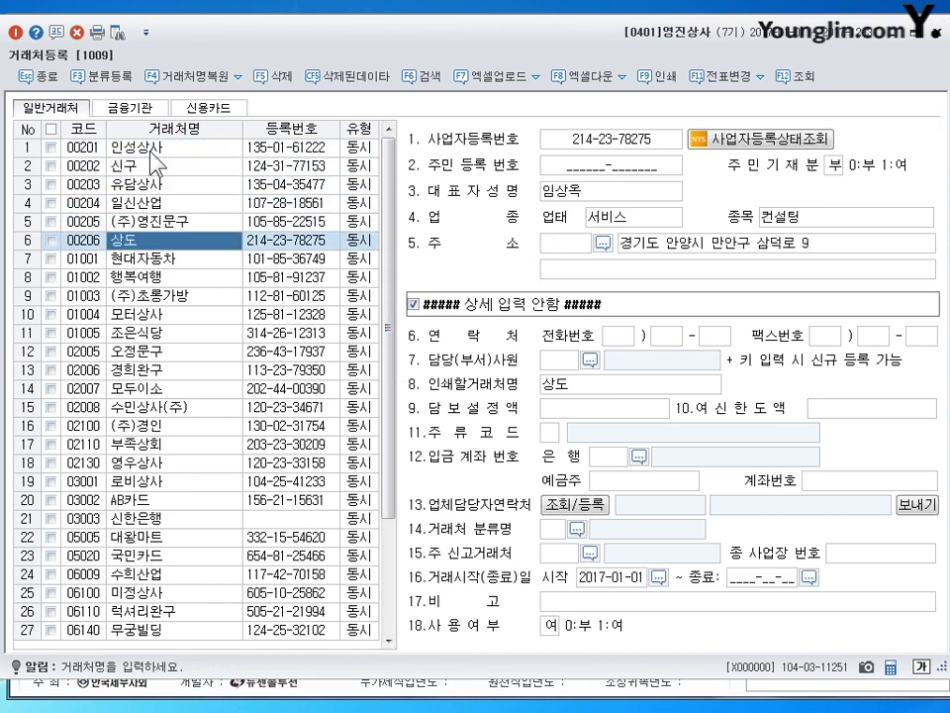
{"action": "key", "text": "Up"}
{"action": "key", "text": "Up"}
{"action": "key", "text": "Up"}
{"action": "key", "text": "Up"}
{"action": "key", "text": "Up"}
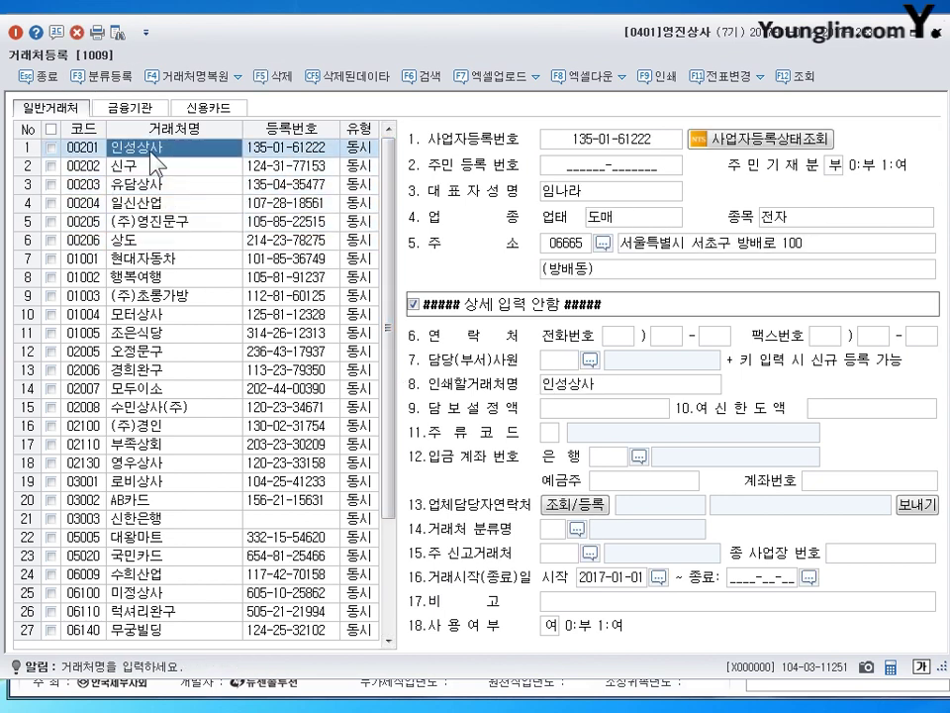